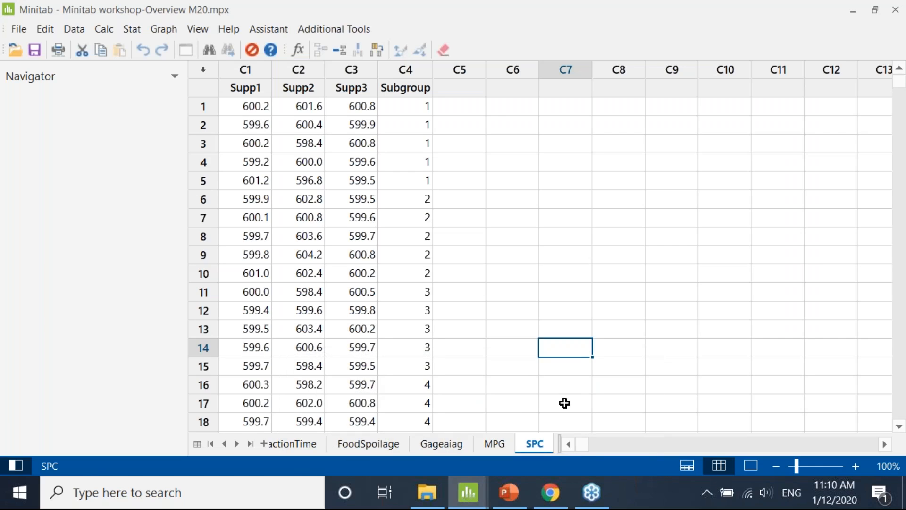
{"action": "mouse_move", "coordinate": [591, 492]}
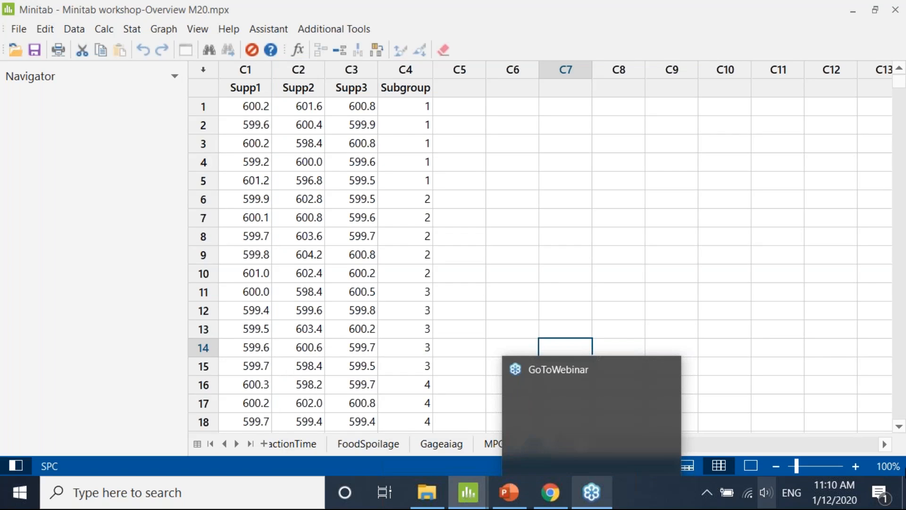
{"action": "mouse_move", "coordinate": [427, 492]}
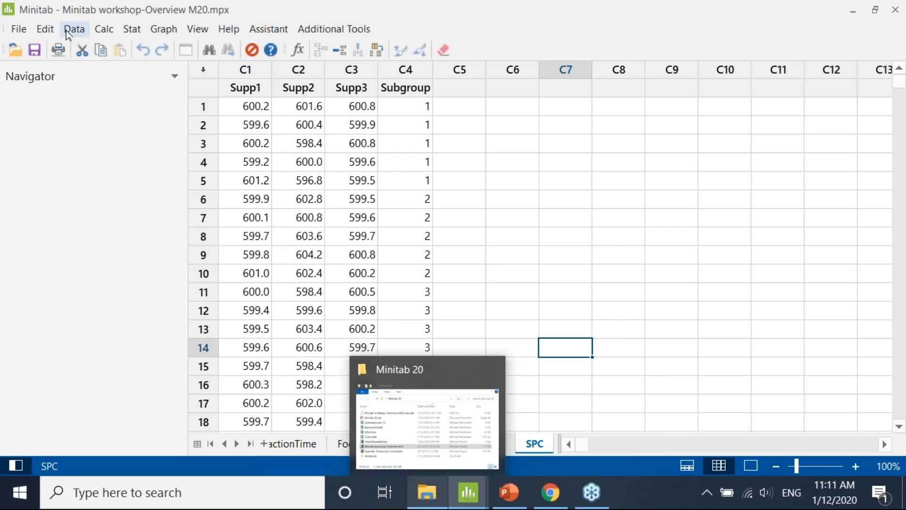
{"action": "left_click", "coordinate": [13, 33]}
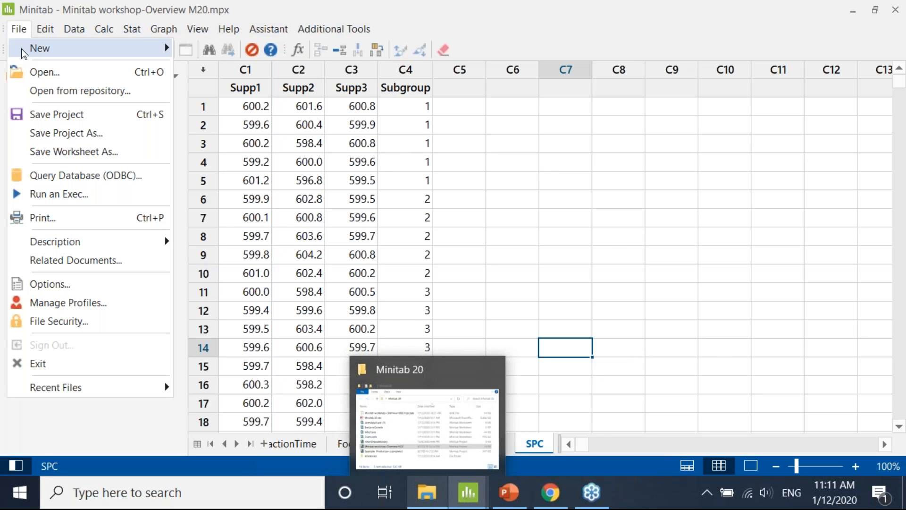
{"action": "mouse_move", "coordinate": [22, 51]}
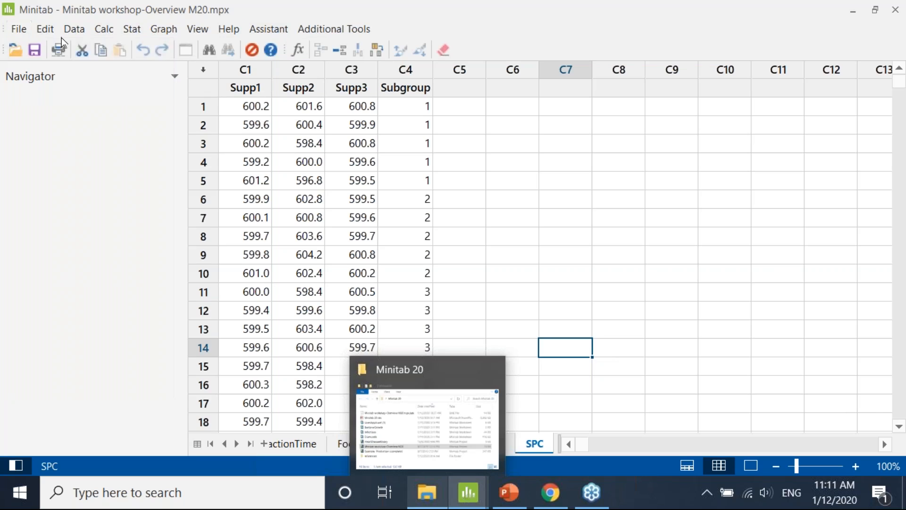
{"action": "left_click", "coordinate": [136, 33]}
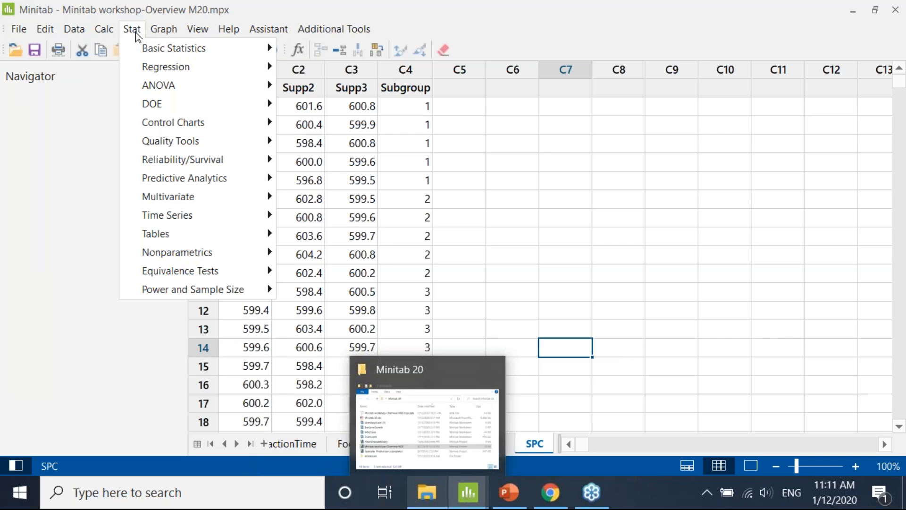
{"action": "mouse_move", "coordinate": [283, 36]}
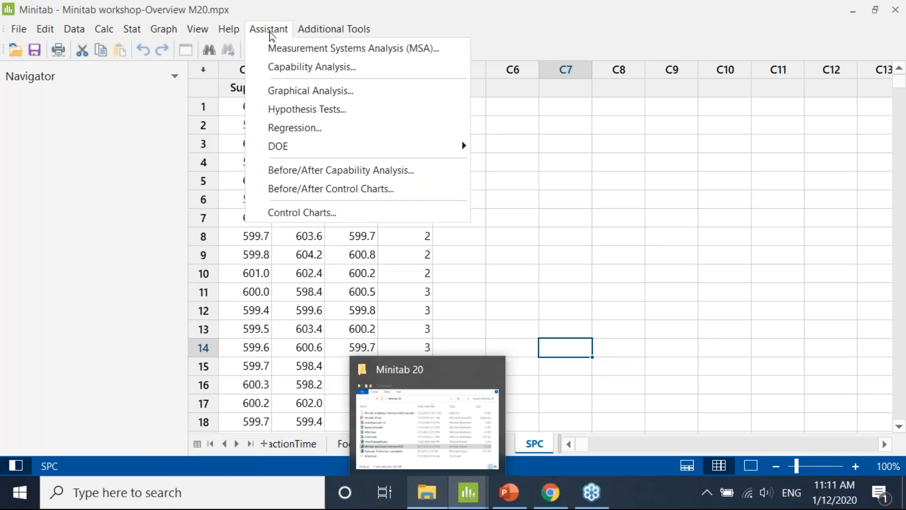
{"action": "left_click", "coordinate": [148, 134]}
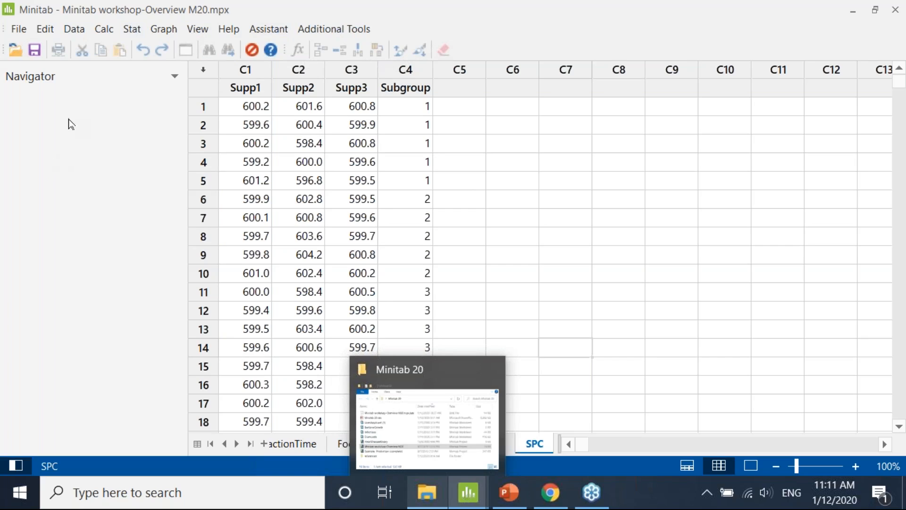
- Switch the layout to output only, and to the split view showing the output area above the SPC worksheet
{"action": "left_click", "coordinate": [751, 466]}
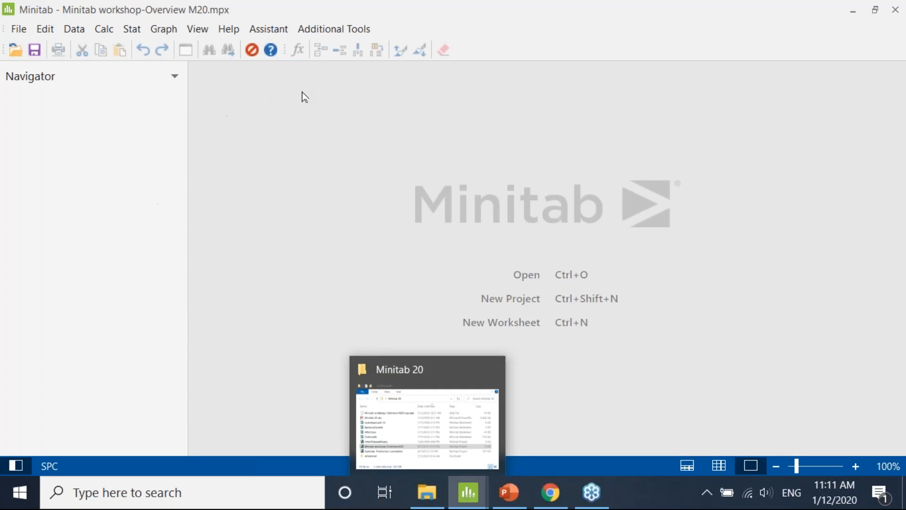
{"action": "left_click", "coordinate": [689, 468]}
{"action": "left_click", "coordinate": [540, 369]}
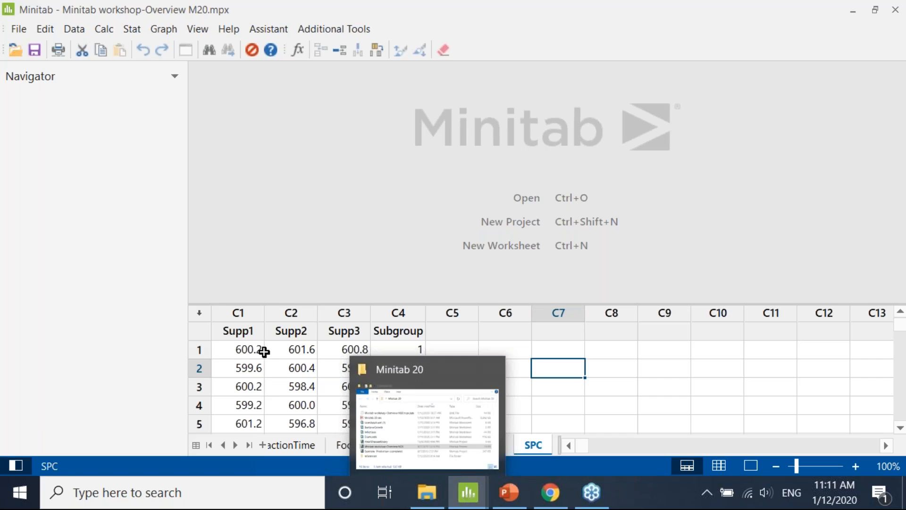
{"action": "scroll", "coordinate": [265, 352], "scroll_direction": "down", "scroll_amount": 7}
{"action": "scroll", "coordinate": [270, 358], "scroll_direction": "up", "scroll_amount": 7}
{"action": "left_click", "coordinate": [262, 223]}
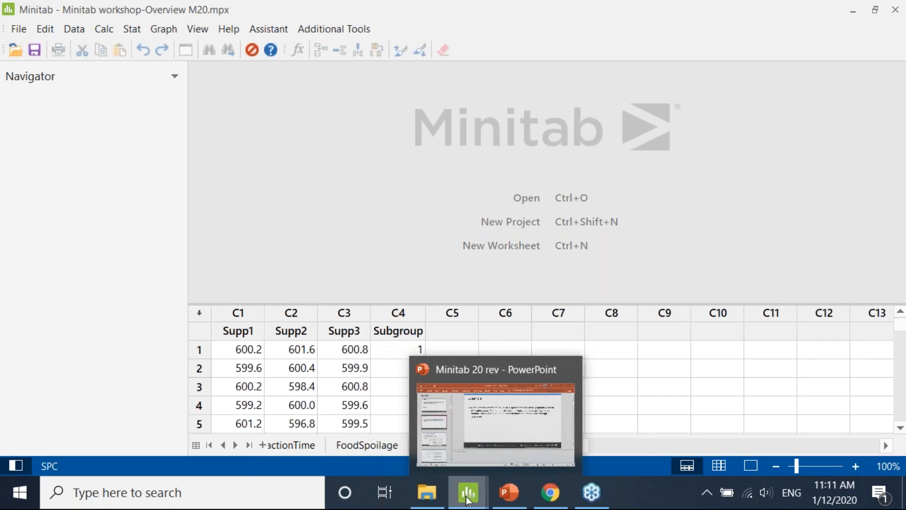
- Switch to the untitled project and open the Infections worksheet from the Minitab 20 folder on the Desktop
{"action": "mouse_move", "coordinate": [467, 498]}
{"action": "left_click", "coordinate": [532, 449]}
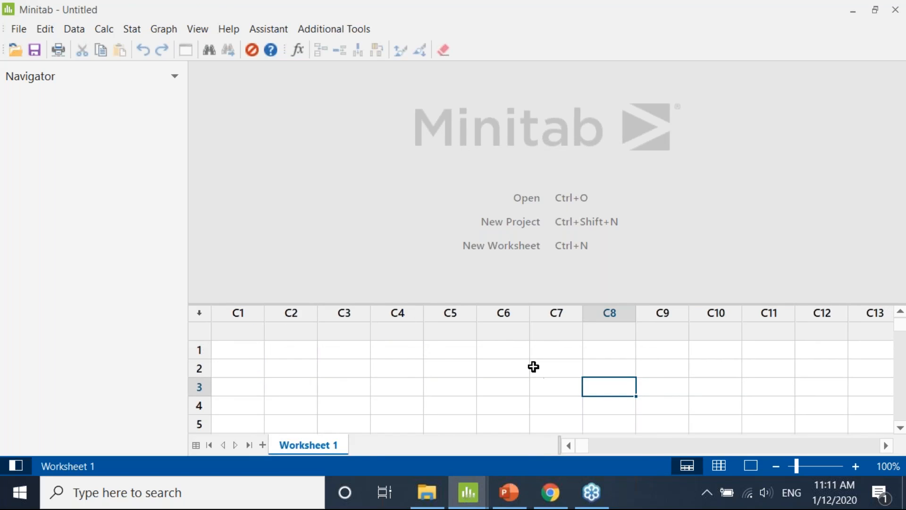
{"action": "left_click", "coordinate": [397, 370]}
{"action": "left_click", "coordinate": [17, 34]}
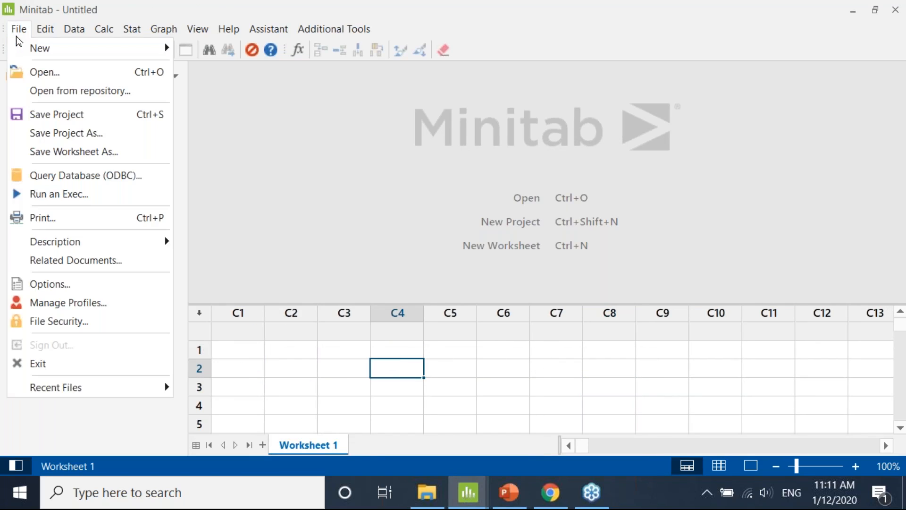
{"action": "left_click", "coordinate": [16, 68]}
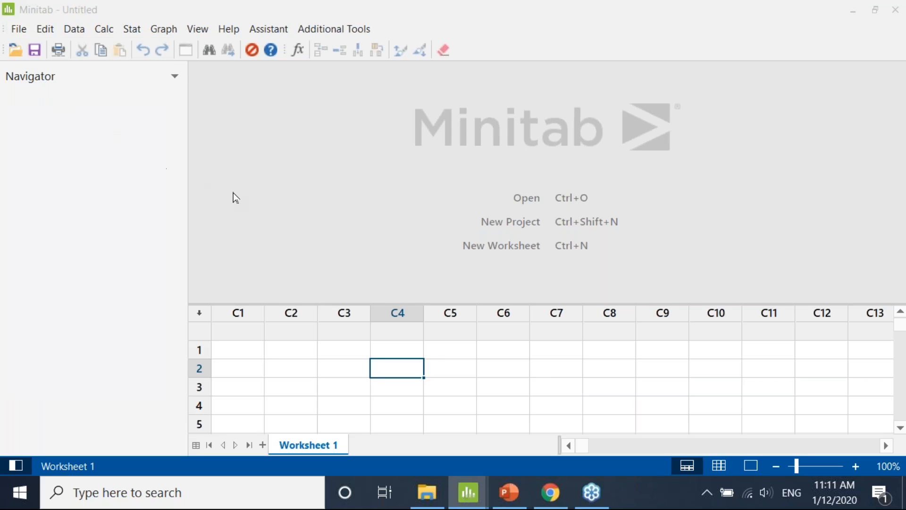
{"action": "scroll", "coordinate": [298, 208], "scroll_direction": "up", "scroll_amount": 2}
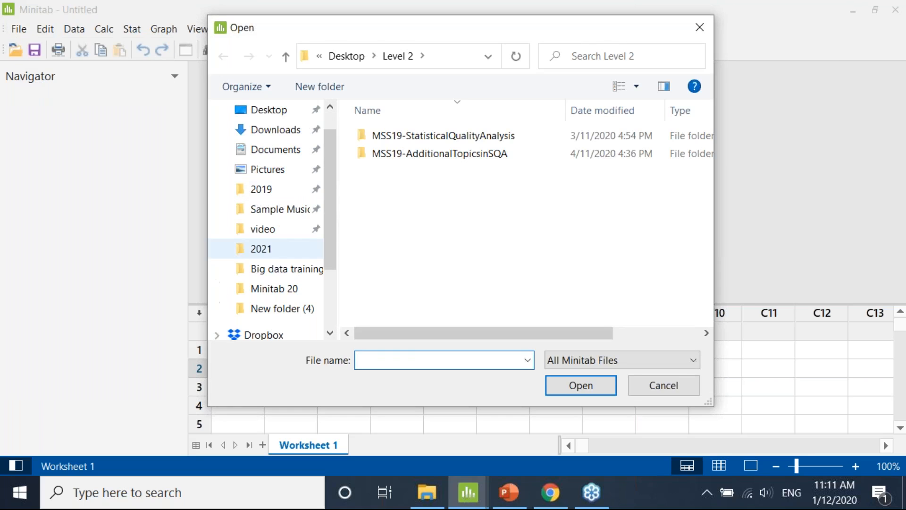
{"action": "scroll", "coordinate": [269, 208], "scroll_direction": "up", "scroll_amount": 1}
{"action": "left_click", "coordinate": [268, 143]}
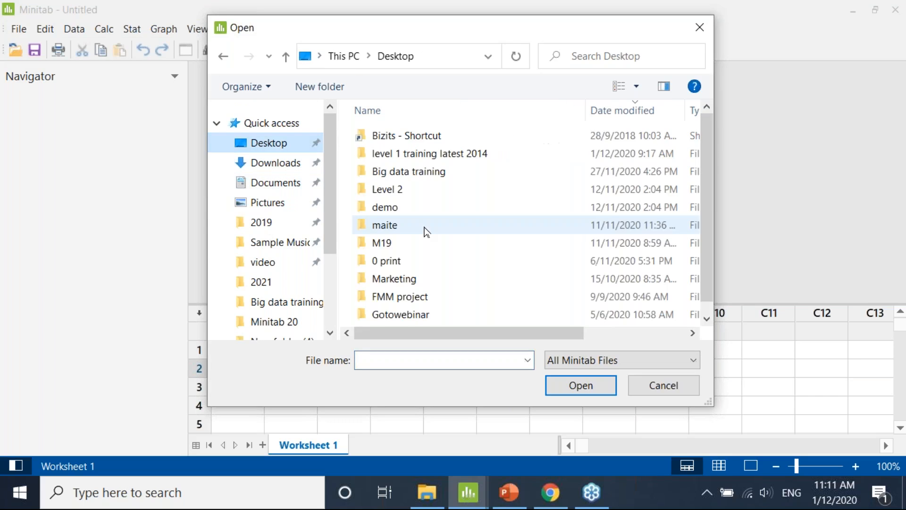
{"action": "double_click", "coordinate": [400, 174]}
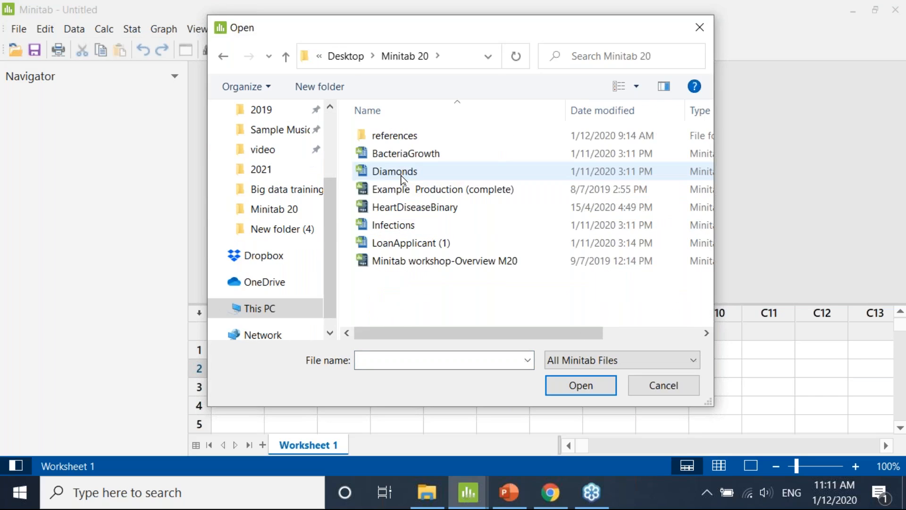
{"action": "double_click", "coordinate": [384, 226]}
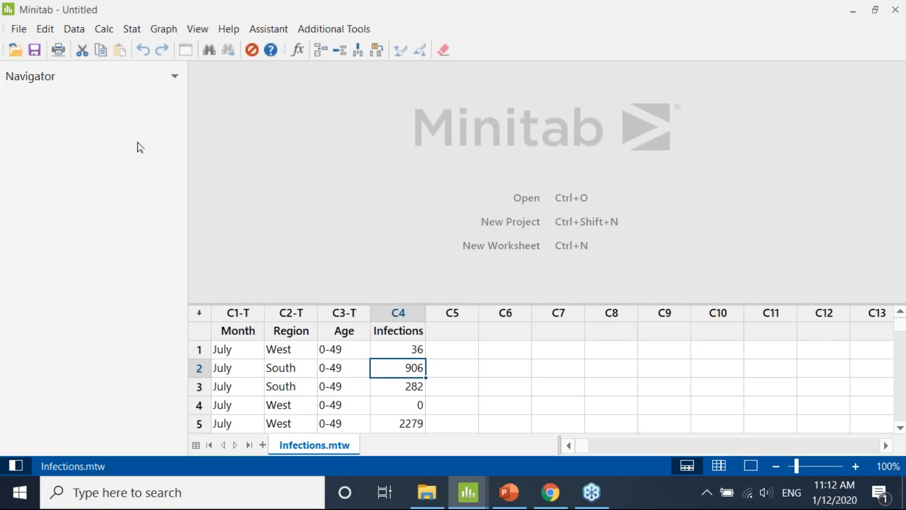
- View the file-opening dialog and the data source choices for opening from a repository, closing both without opening anything
{"action": "left_click", "coordinate": [23, 30]}
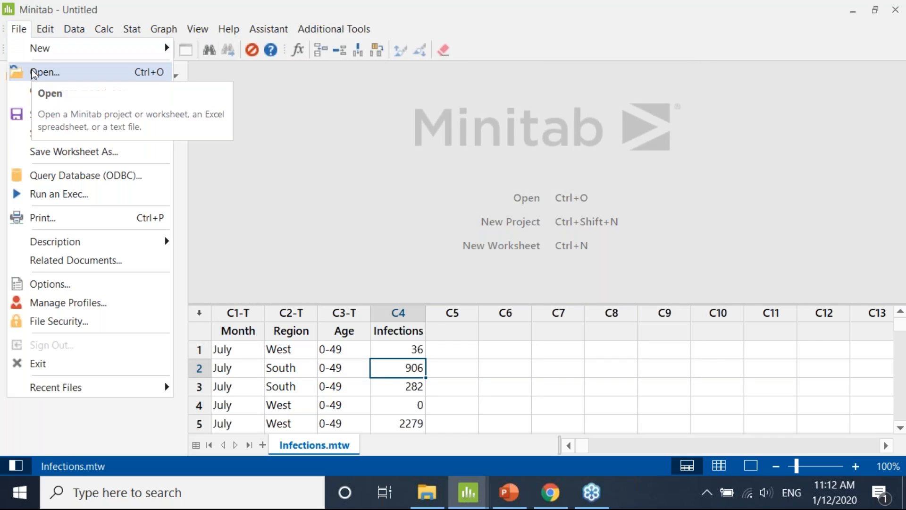
{"action": "left_click", "coordinate": [33, 74]}
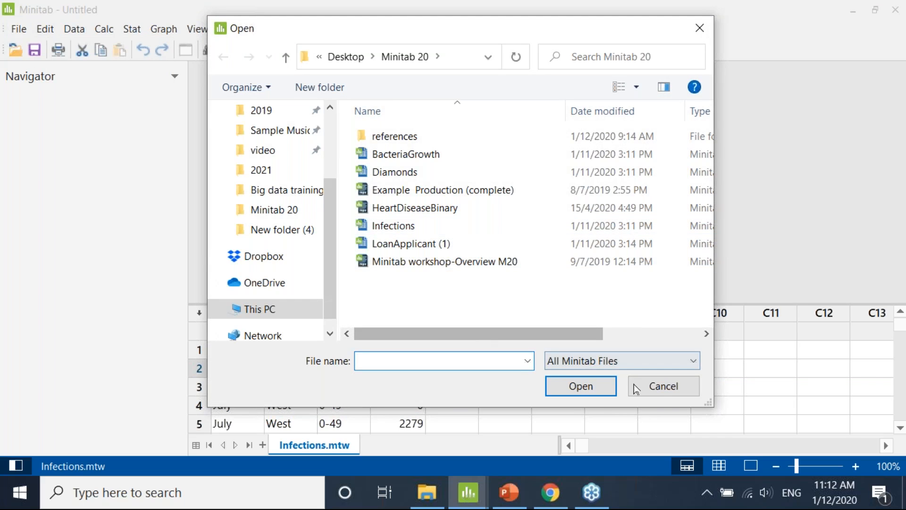
{"action": "left_click", "coordinate": [662, 386]}
{"action": "left_click", "coordinate": [10, 35]}
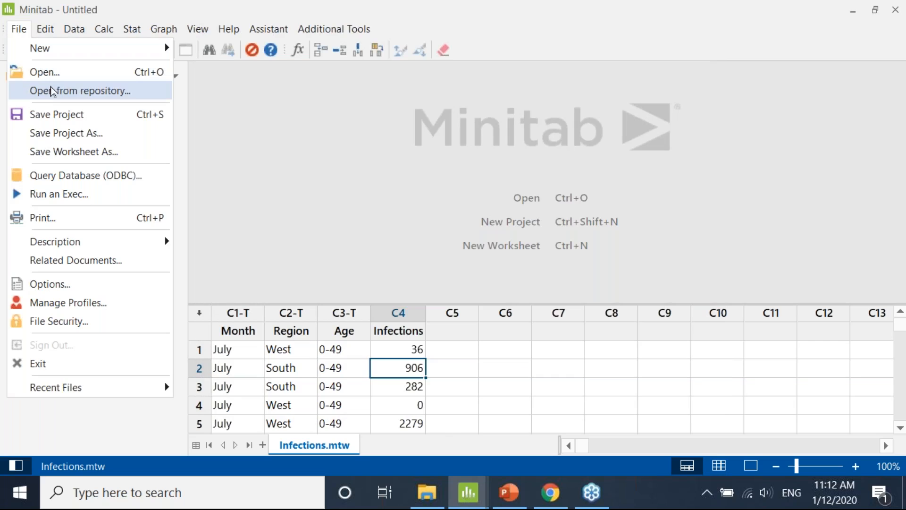
{"action": "left_click", "coordinate": [37, 89]}
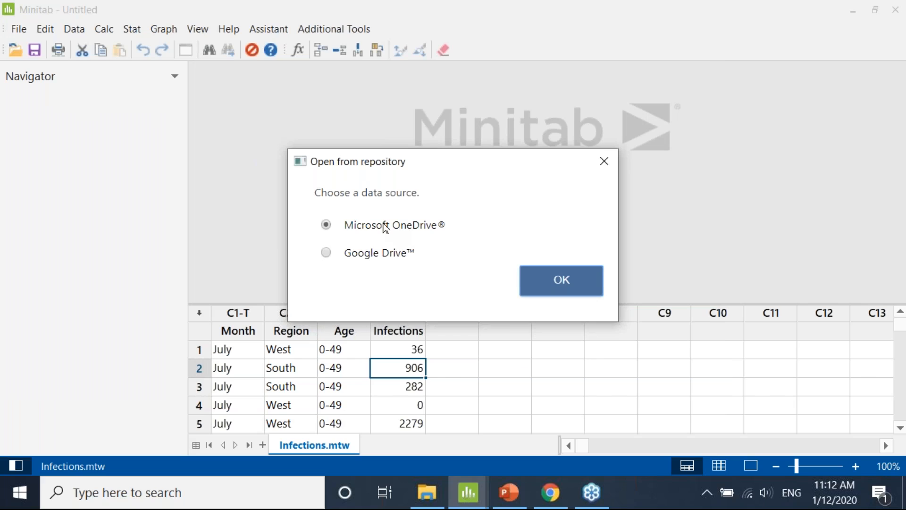
{"action": "left_click", "coordinate": [605, 162]}
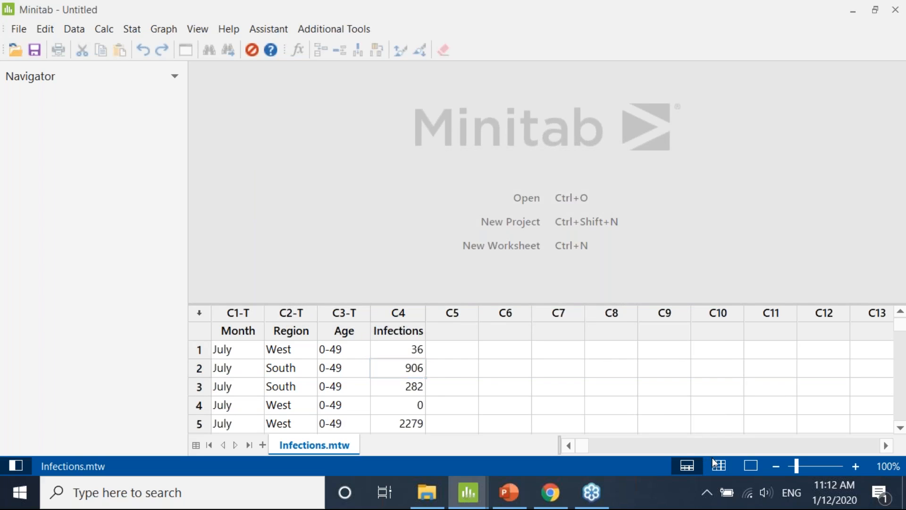
- Show only the Infections worksheet and look over its Month, Region, Age and Infections column headings
{"action": "left_click", "coordinate": [718, 466]}
{"action": "left_click_drag", "start_coordinate": [244, 79], "coordinate": [239, 297]}
{"action": "left_click", "coordinate": [309, 70]}
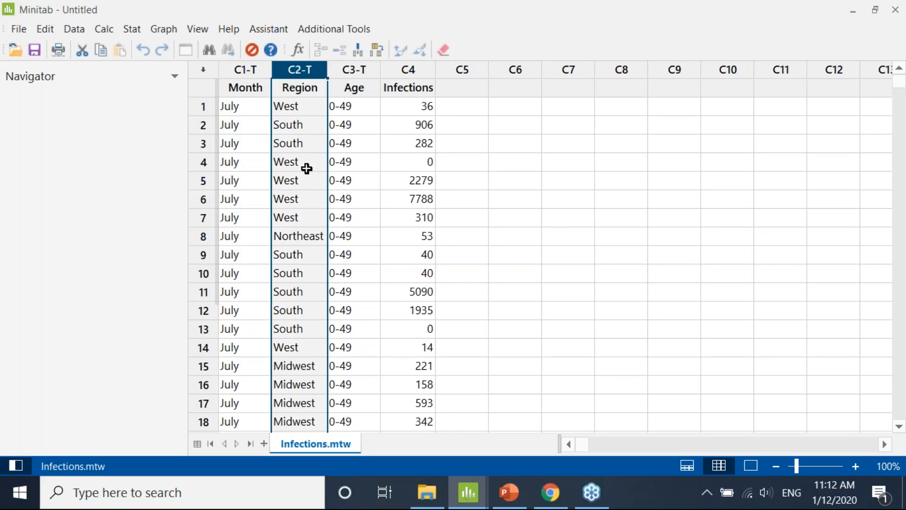
{"action": "left_click", "coordinate": [352, 90]}
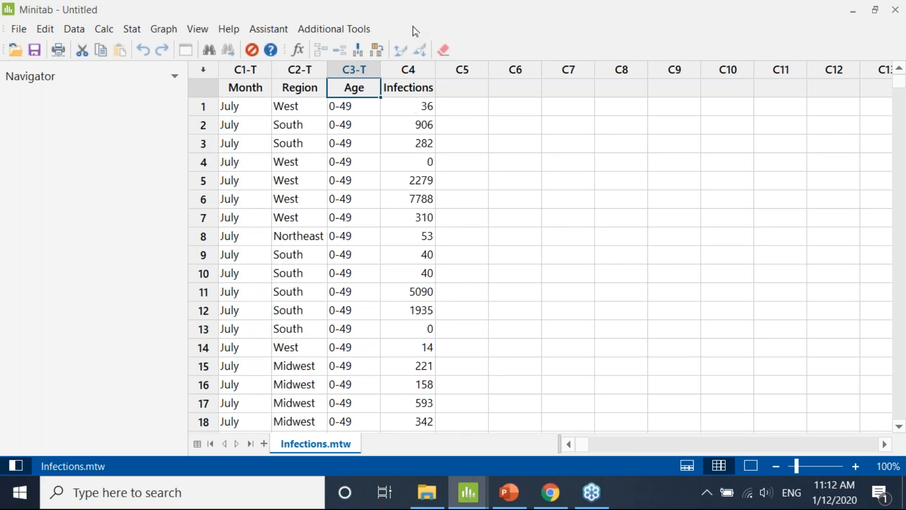
{"action": "left_click", "coordinate": [220, 85]}
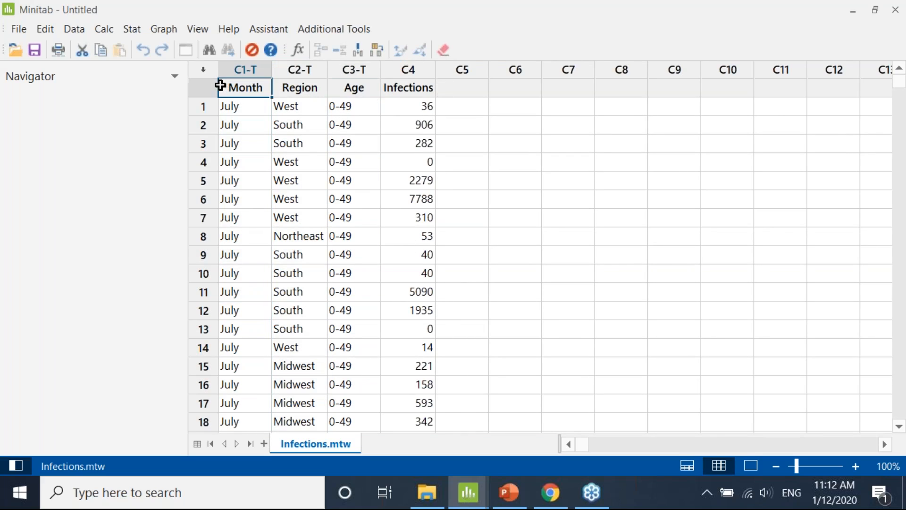
{"action": "left_click", "coordinate": [413, 72]}
{"action": "left_click", "coordinate": [354, 87]}
{"action": "left_click", "coordinate": [318, 84]}
{"action": "left_click", "coordinate": [265, 84]}
- Examine the entries in the Month, Region, Age and Infections columns down through the worksheet rows
{"action": "left_click_drag", "start_coordinate": [233, 109], "coordinate": [241, 255]}
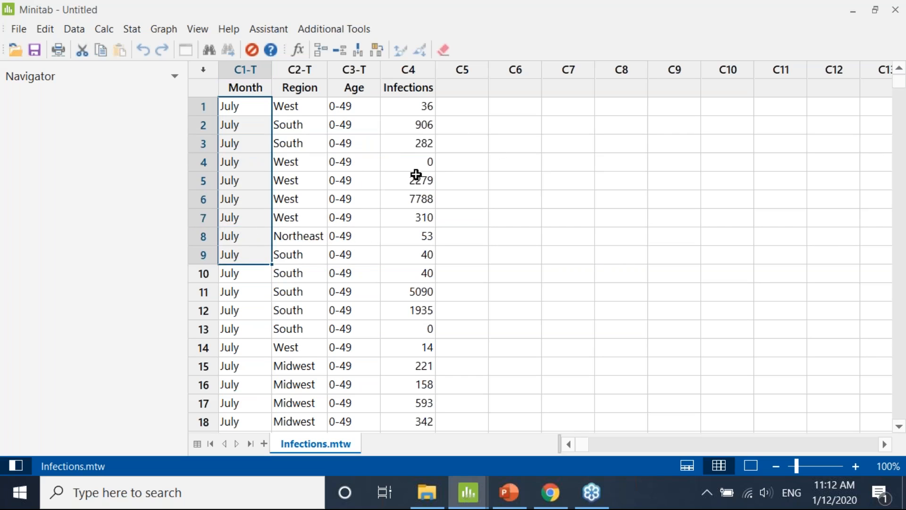
{"action": "left_click", "coordinate": [246, 112]}
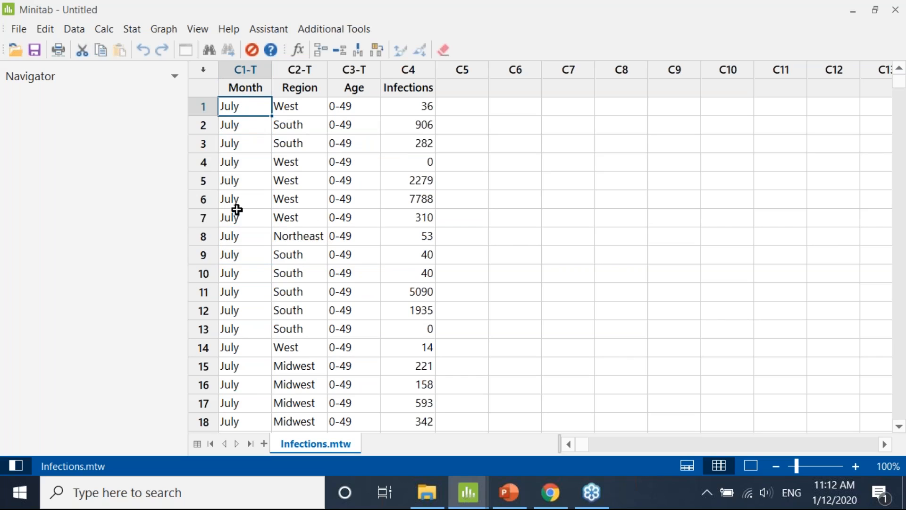
{"action": "left_click", "coordinate": [301, 65]}
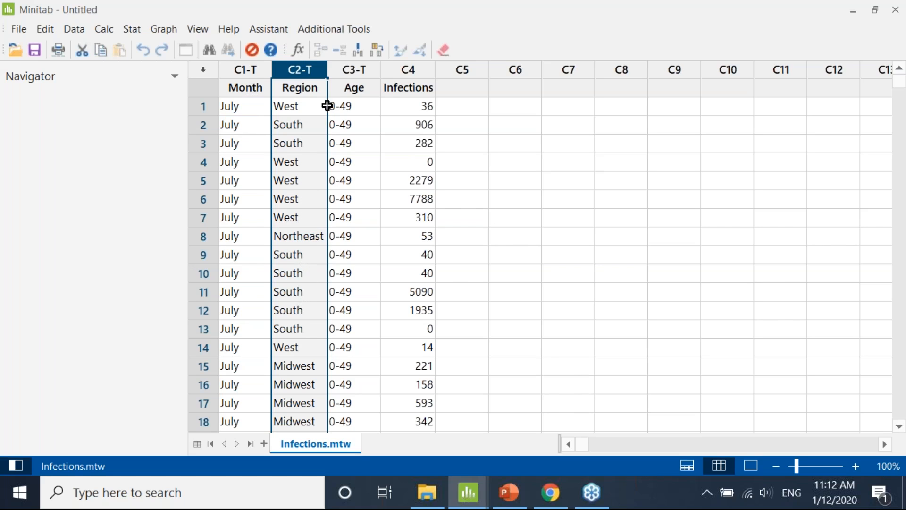
{"action": "left_click", "coordinate": [354, 69]}
{"action": "scroll", "coordinate": [344, 319], "scroll_direction": "down", "scroll_amount": 1}
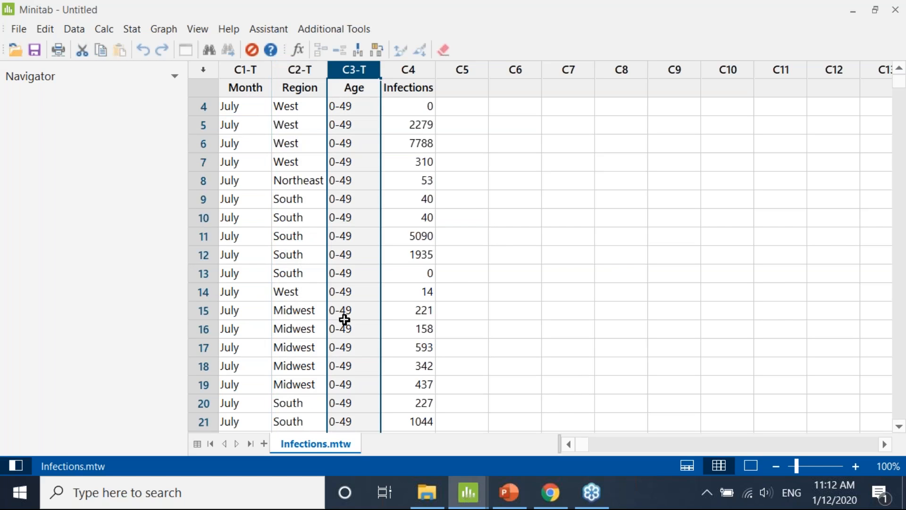
{"action": "scroll", "coordinate": [344, 320], "scroll_direction": "down", "scroll_amount": 20}
{"action": "scroll", "coordinate": [344, 320], "scroll_direction": "down", "scroll_amount": 20}
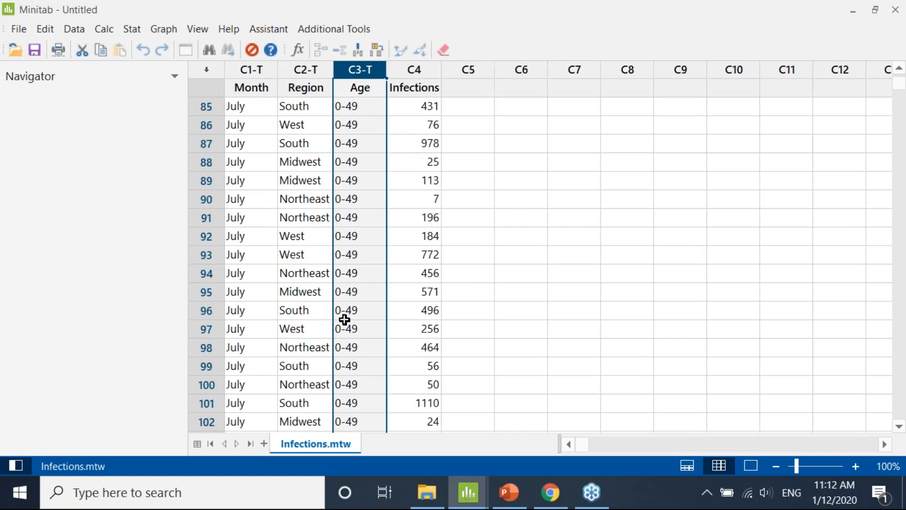
{"action": "scroll", "coordinate": [356, 395], "scroll_direction": "down", "scroll_amount": 18}
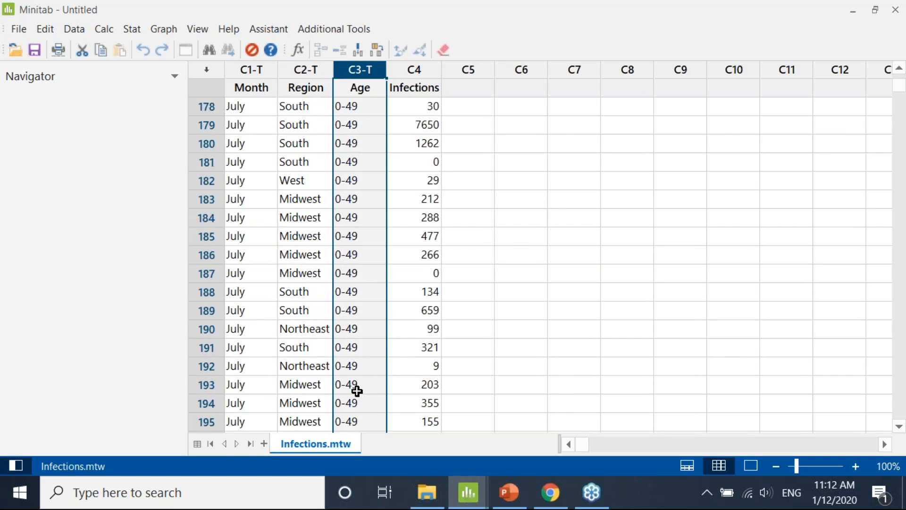
{"action": "left_click", "coordinate": [429, 93]}
{"action": "left_click_drag", "start_coordinate": [409, 107], "coordinate": [409, 291]}
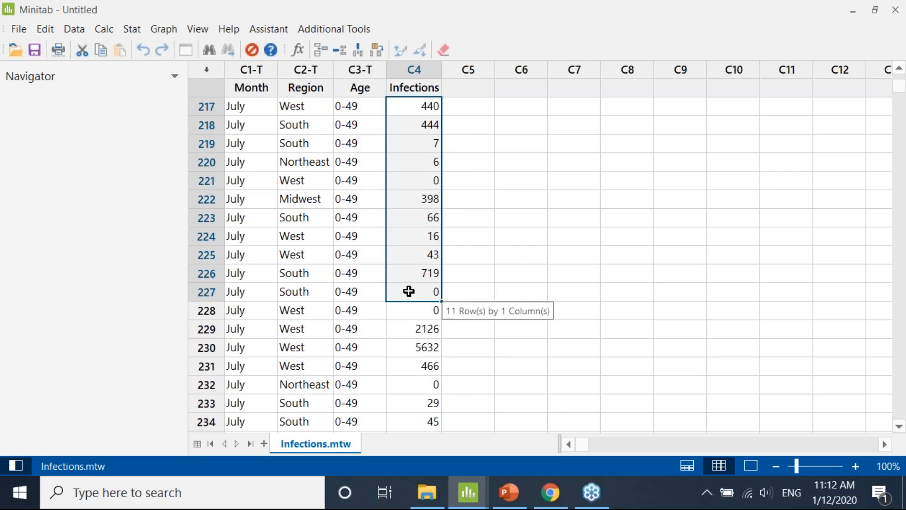
{"action": "left_click", "coordinate": [478, 286]}
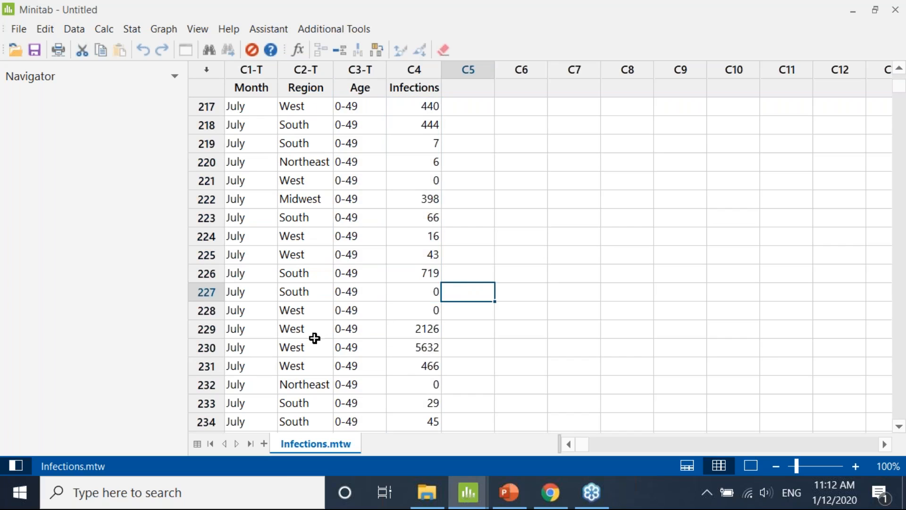
- Jump to the last filled row of the Region column to check where the data ends
{"action": "left_click", "coordinate": [316, 333]}
{"action": "key", "text": "ctrl+Down"}
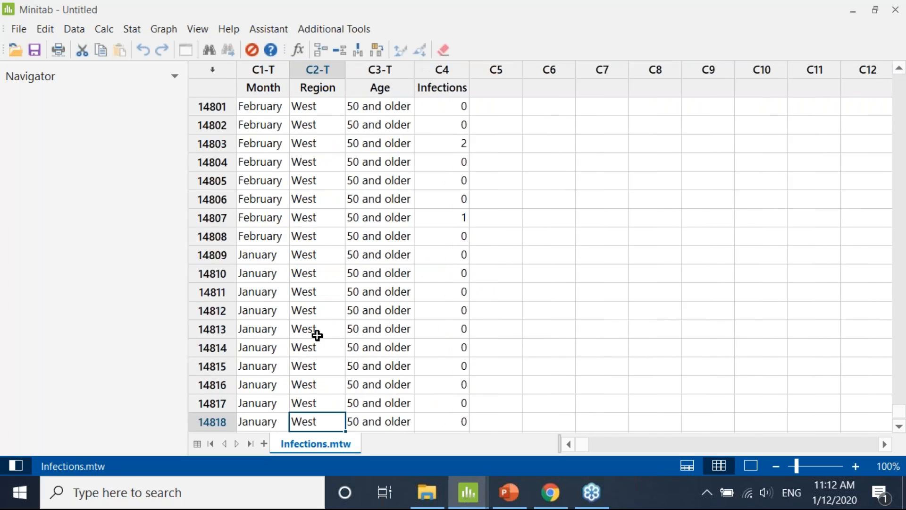
{"action": "scroll", "coordinate": [281, 311], "scroll_direction": "down", "scroll_amount": 2}
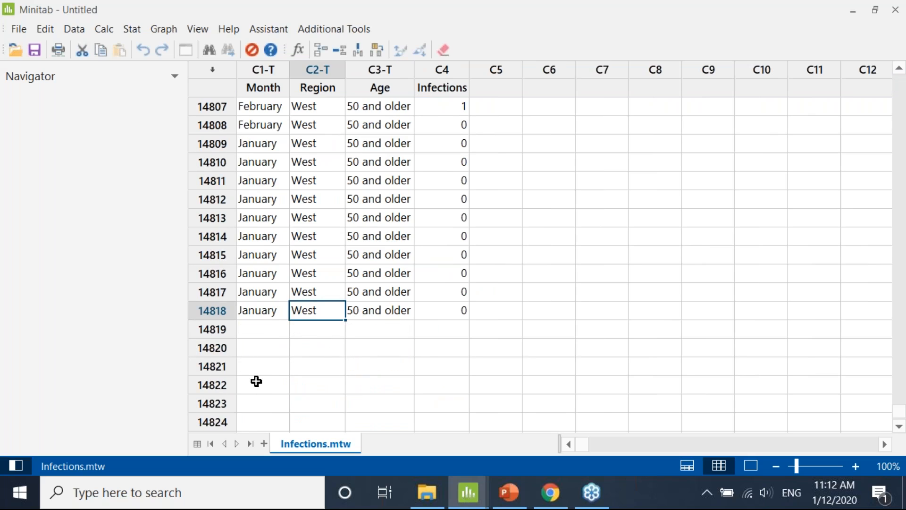
{"action": "left_click", "coordinate": [385, 349]}
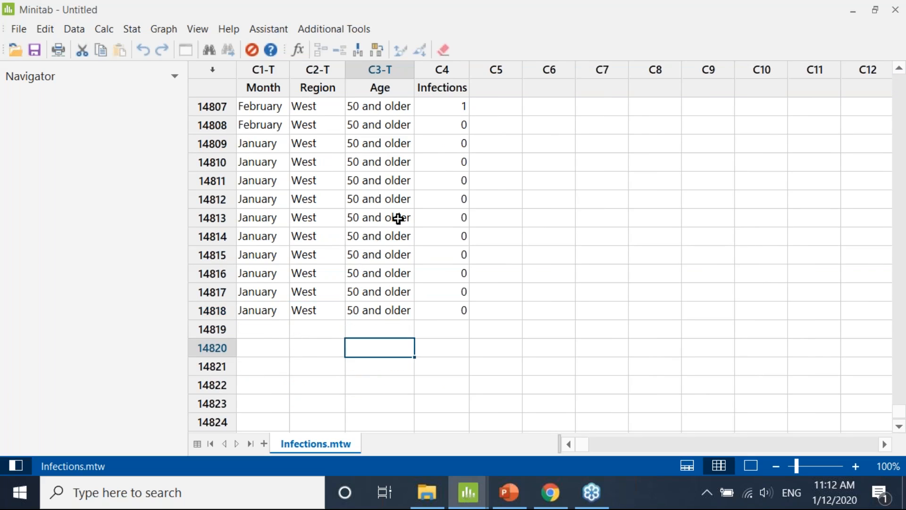
{"action": "left_click", "coordinate": [370, 207]}
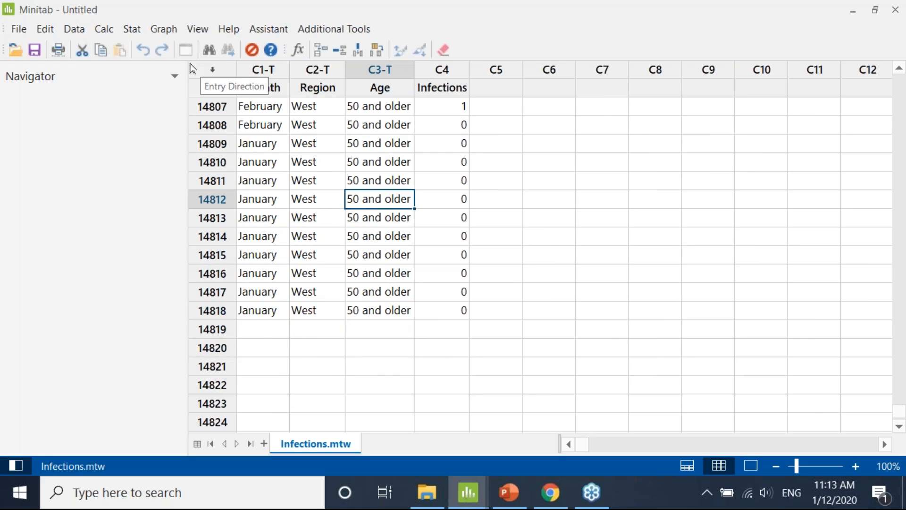
{"action": "left_click", "coordinate": [448, 205]}
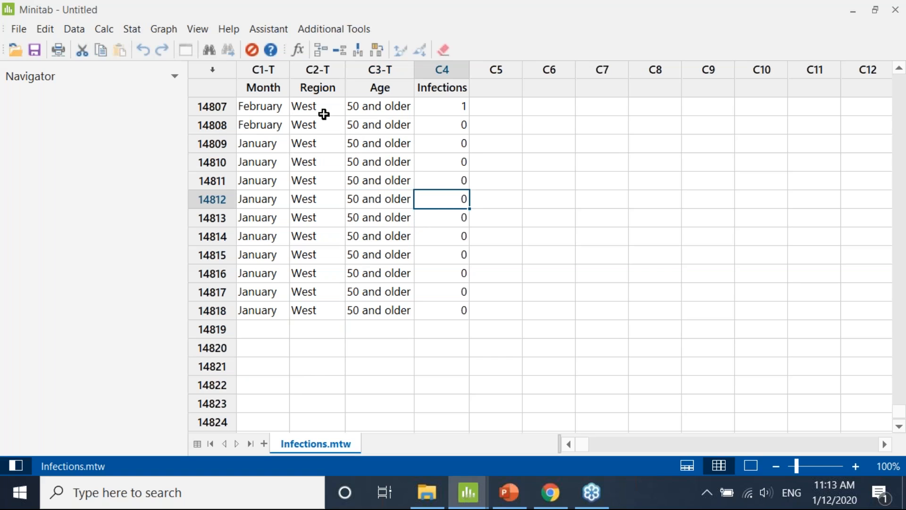
- Start a table of descriptive statistics with Region and Age as row variables and Month as the column variable
{"action": "left_click", "coordinate": [132, 30]}
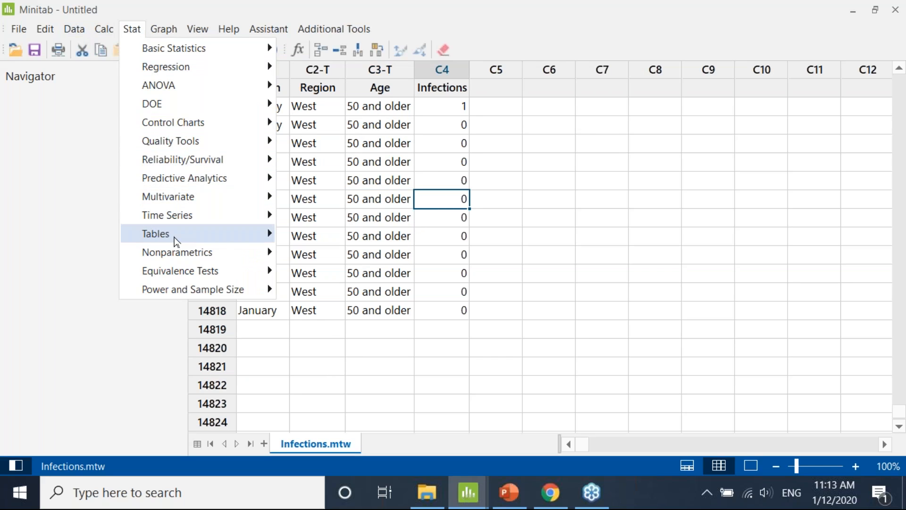
{"action": "mouse_move", "coordinate": [174, 236]}
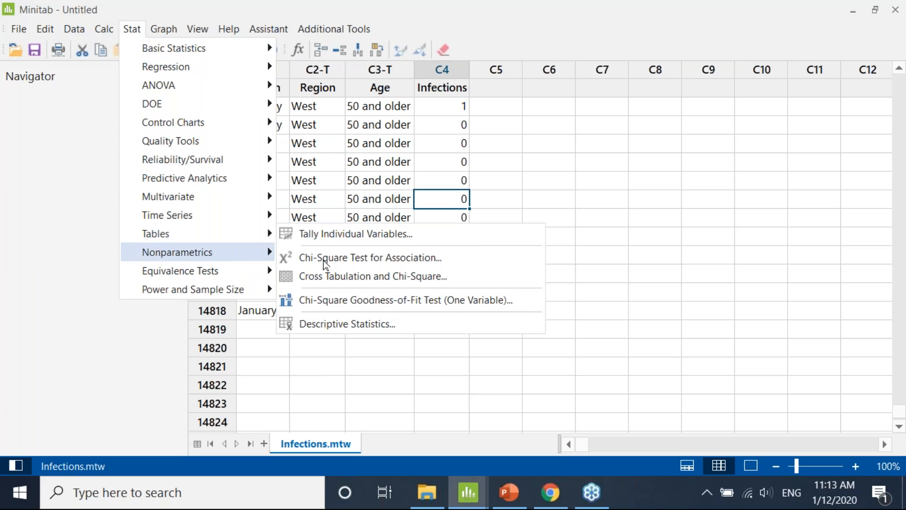
{"action": "left_click", "coordinate": [370, 322]}
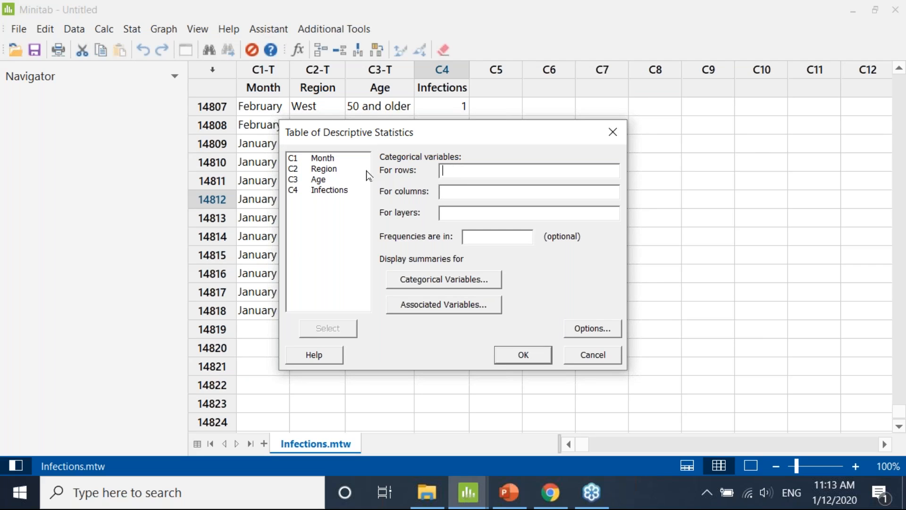
{"action": "double_click", "coordinate": [305, 171]}
{"action": "double_click", "coordinate": [313, 179]}
{"action": "left_click", "coordinate": [442, 191]}
{"action": "double_click", "coordinate": [318, 155]}
{"action": "left_click_drag", "start_coordinate": [481, 133], "coordinate": [632, 106]}
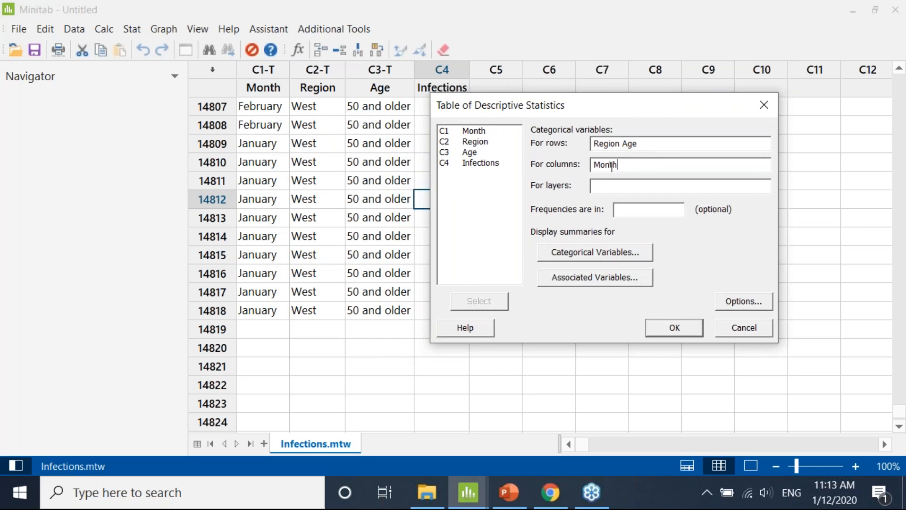
- Turn off Counts in the table's summaries for categorical variables
{"action": "left_click", "coordinate": [607, 258]}
{"action": "left_click_drag", "start_coordinate": [584, 170], "coordinate": [382, 163]}
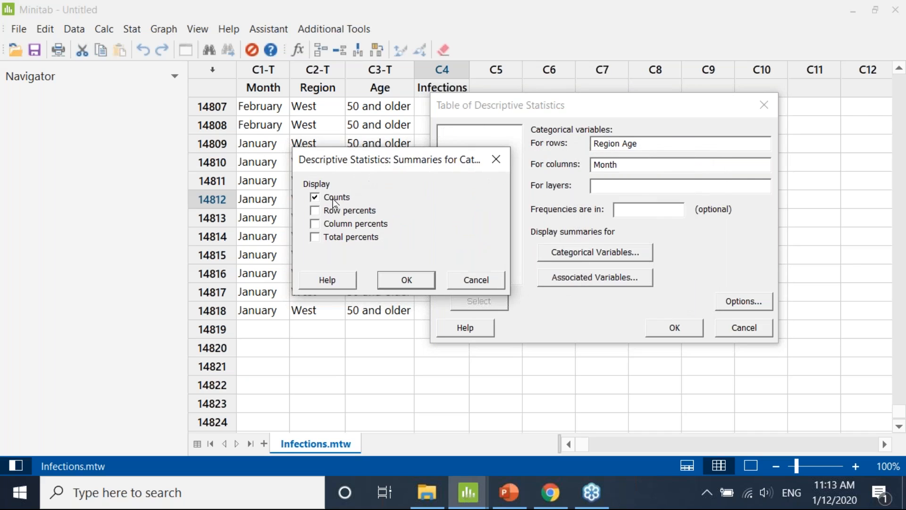
{"action": "left_click", "coordinate": [400, 279]}
- Add Infections as the associated variable summarized by Sums and generate the table
{"action": "left_click", "coordinate": [596, 279]}
{"action": "left_click_drag", "start_coordinate": [580, 96], "coordinate": [305, 149]}
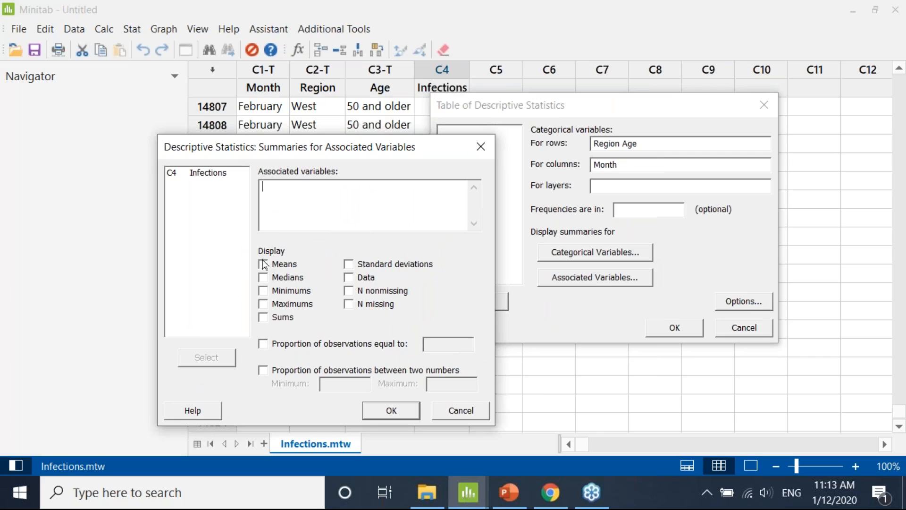
{"action": "double_click", "coordinate": [212, 178]}
{"action": "left_click", "coordinate": [286, 319]}
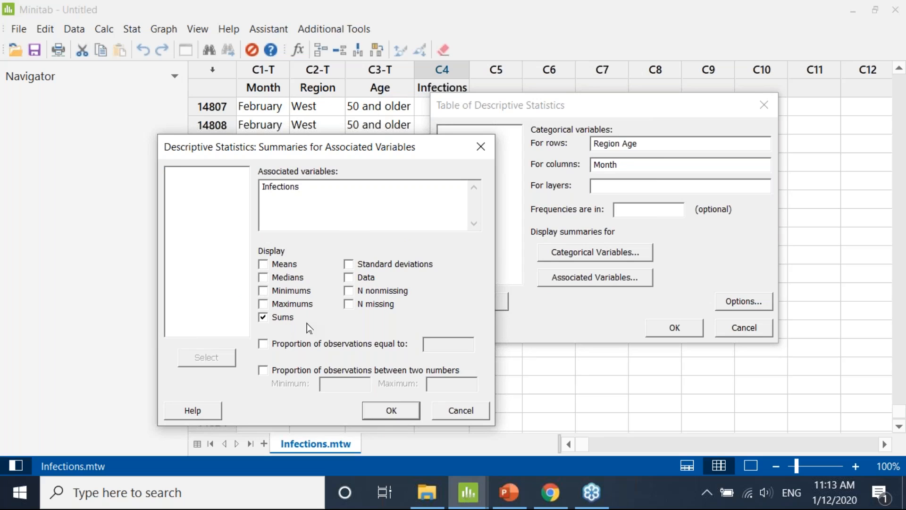
{"action": "left_click", "coordinate": [387, 411]}
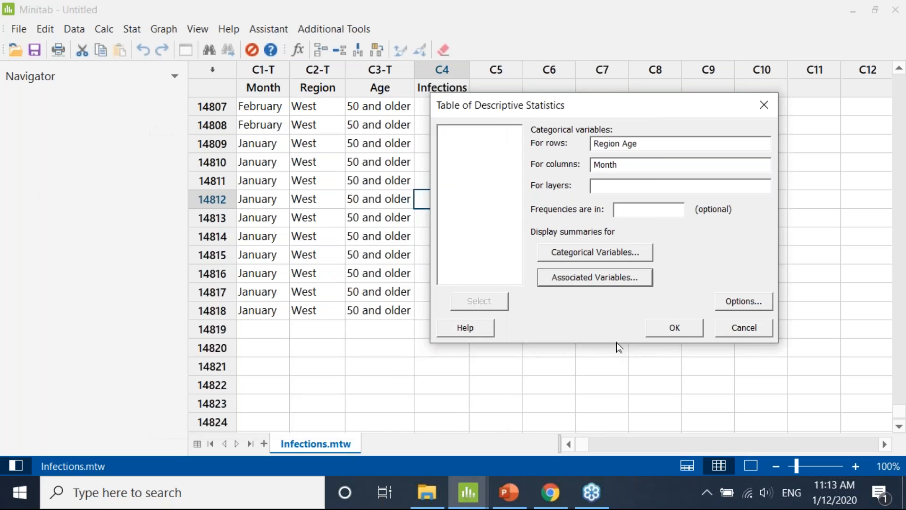
{"action": "left_click", "coordinate": [664, 332]}
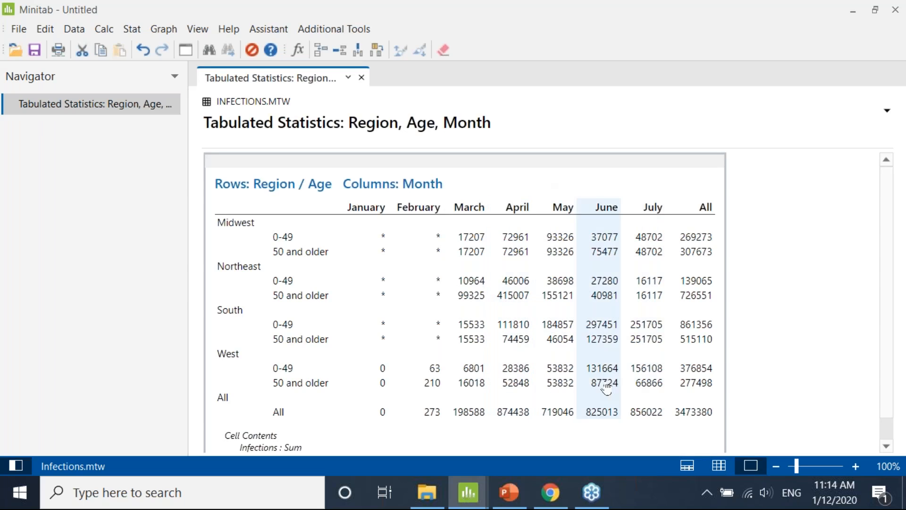
- Show only the worksheet and look over the Infections column in the last filled rows
{"action": "left_click", "coordinate": [719, 466]}
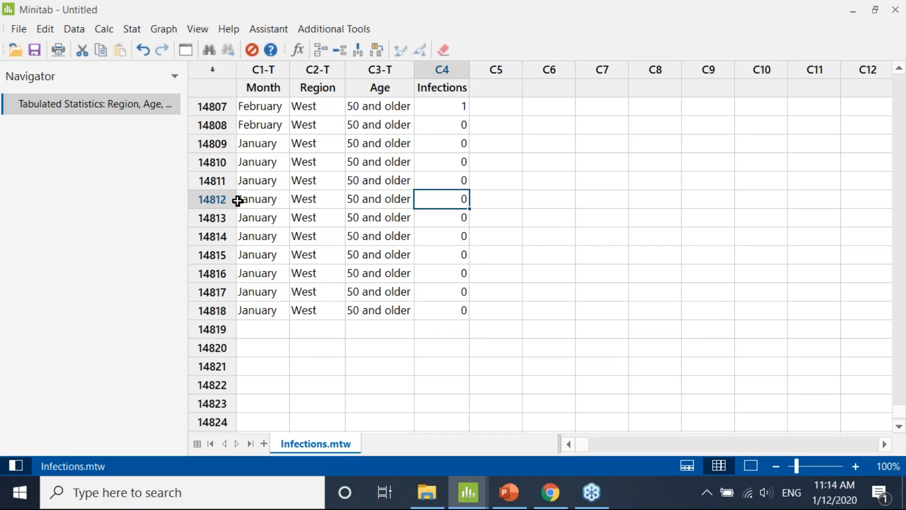
{"action": "left_click", "coordinate": [465, 78]}
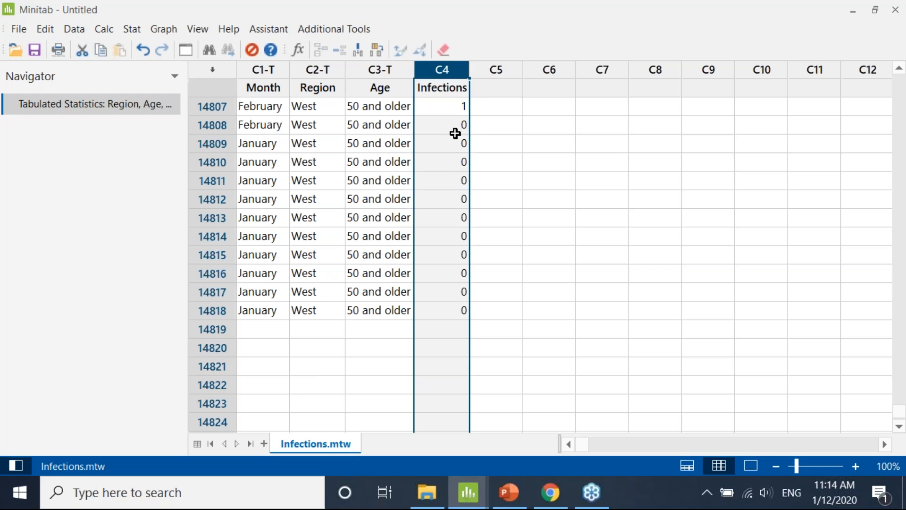
{"action": "left_click", "coordinate": [501, 205]}
{"action": "scroll", "coordinate": [360, 250], "scroll_direction": "up", "scroll_amount": 3}
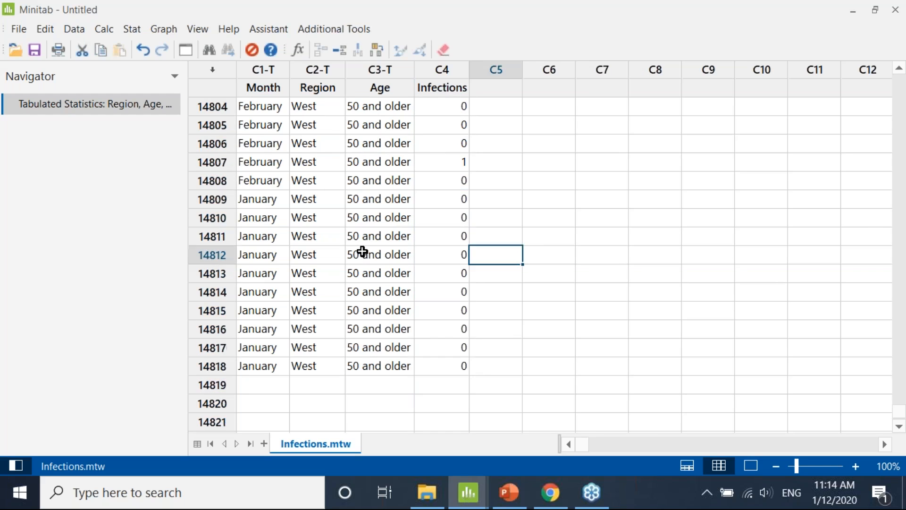
- Reopen the table of descriptive statistics and review its row and column variables and categorical summaries, leaving them as they are
{"action": "left_click", "coordinate": [133, 29]}
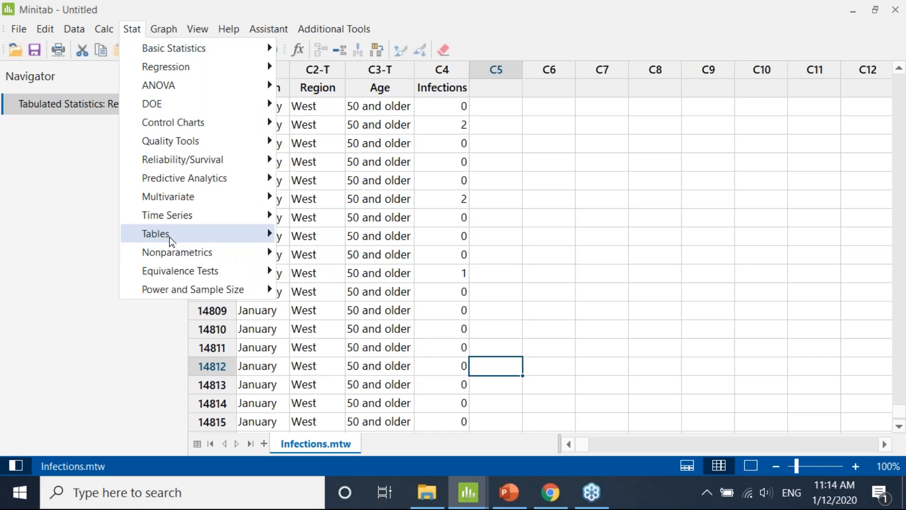
{"action": "mouse_move", "coordinate": [172, 236]}
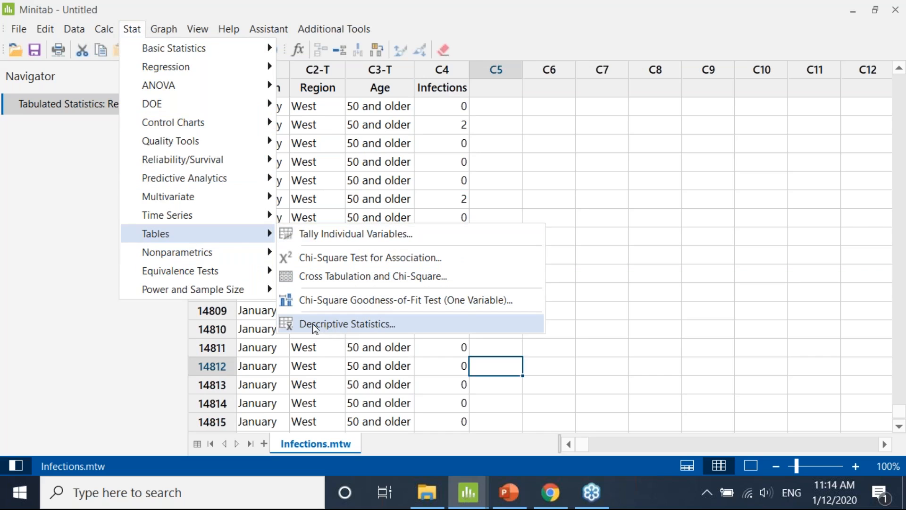
{"action": "left_click", "coordinate": [369, 326]}
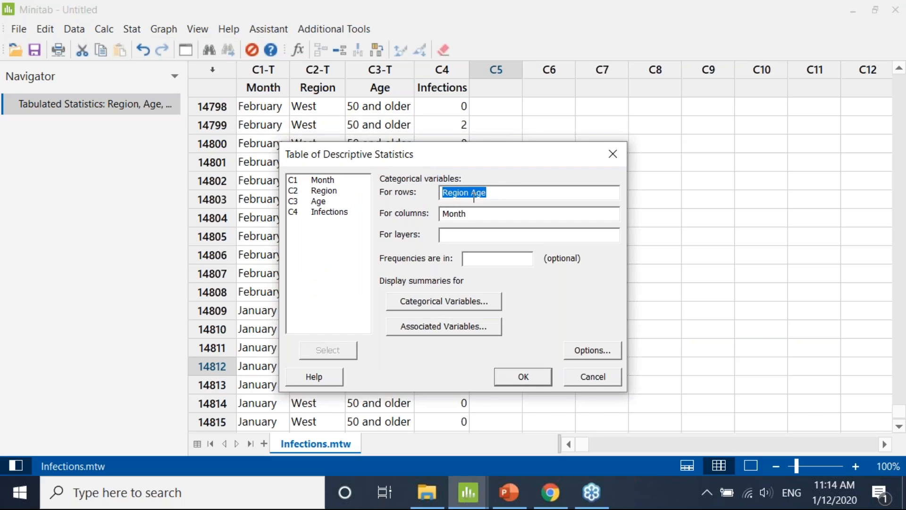
{"action": "left_click", "coordinate": [472, 214]}
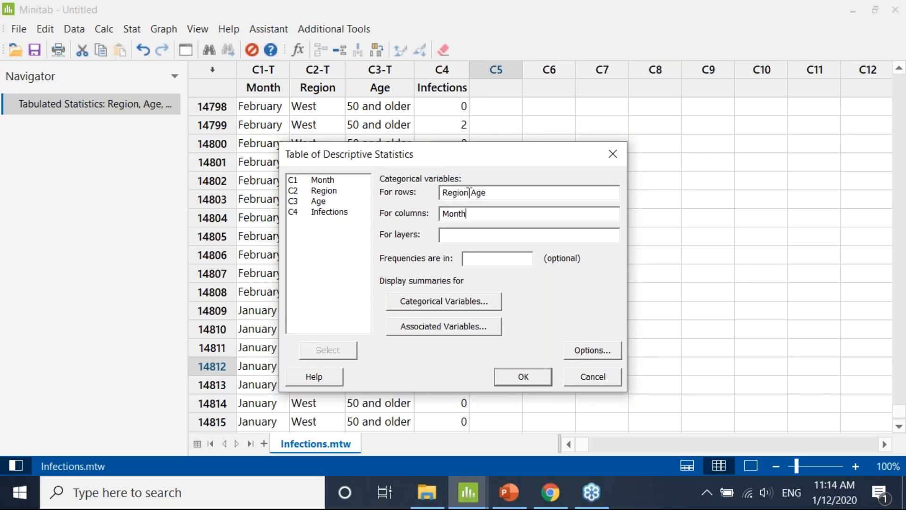
{"action": "left_click", "coordinate": [452, 308]}
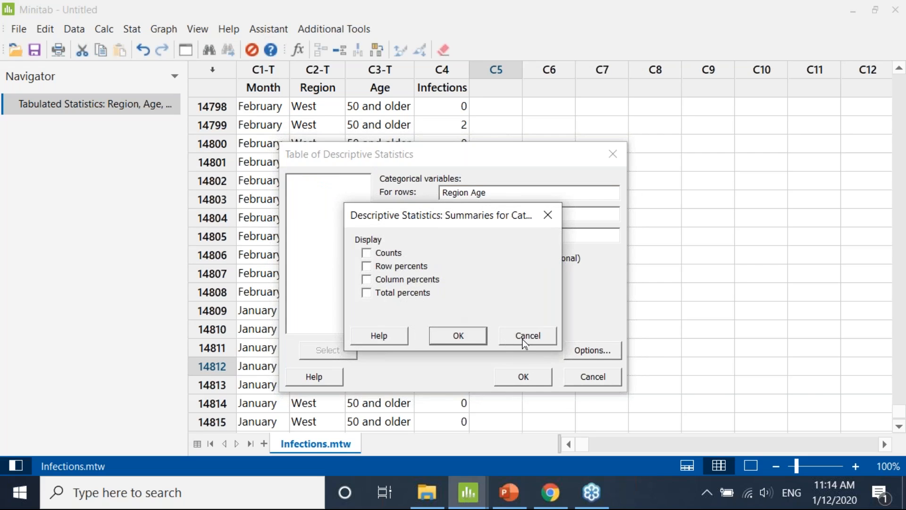
{"action": "left_click", "coordinate": [525, 338]}
- Review the Infections sum setting, generate the table again and show only the output
{"action": "left_click", "coordinate": [467, 327]}
{"action": "left_click", "coordinate": [417, 194]}
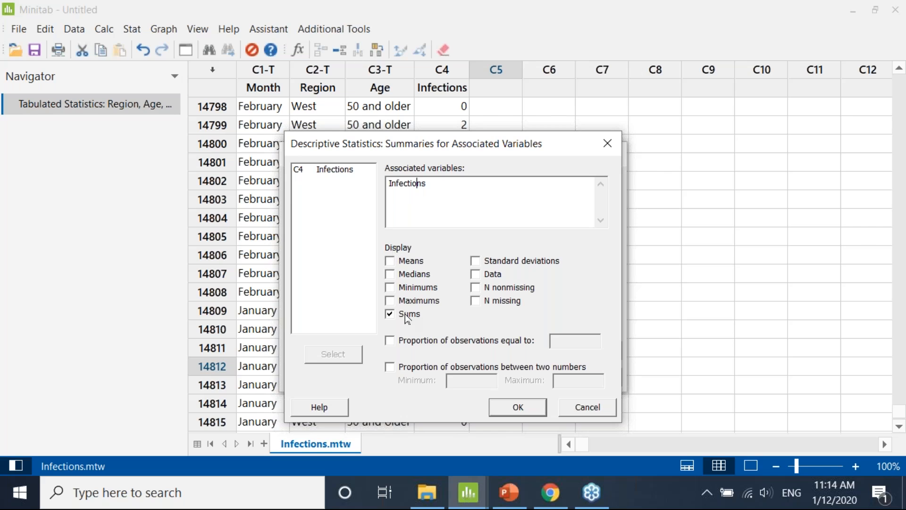
{"action": "left_click", "coordinate": [507, 404]}
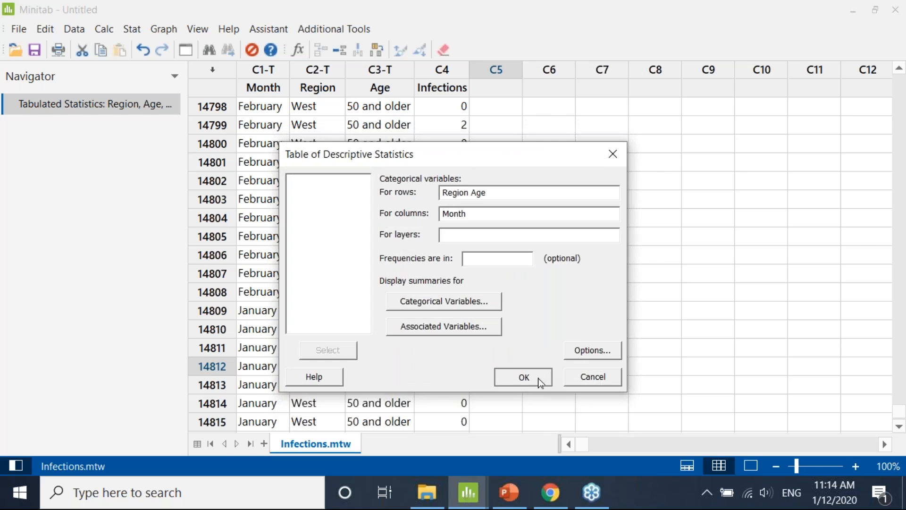
{"action": "left_click", "coordinate": [539, 378]}
{"action": "scroll", "coordinate": [755, 446], "scroll_direction": "right", "scroll_amount": 5}
{"action": "left_click", "coordinate": [752, 465]}
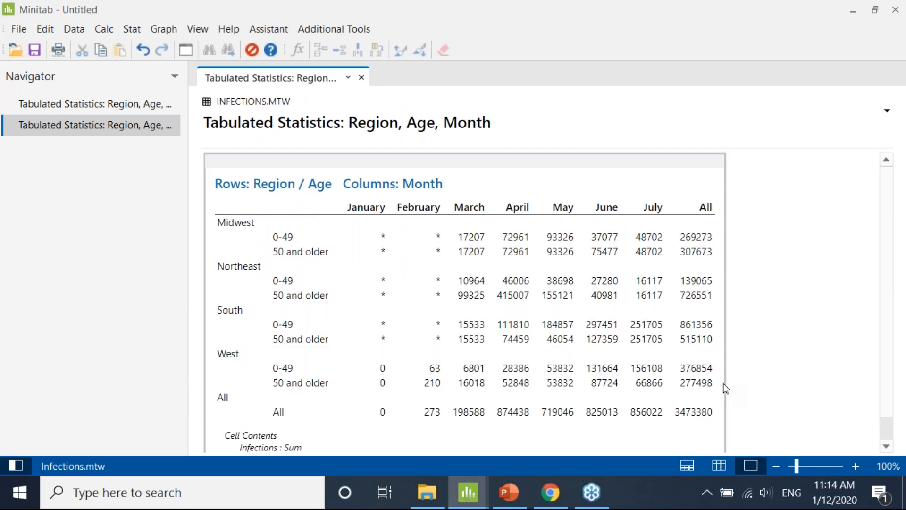
- View the options for renaming, sending or deleting the second tabulated statistics output, then look over its monthly columns
{"action": "right_click", "coordinate": [127, 138]}
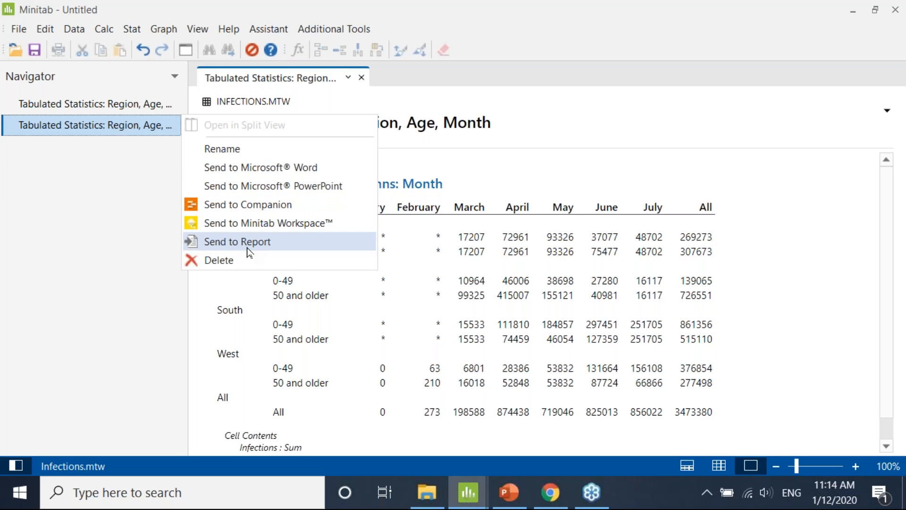
{"action": "left_click", "coordinate": [372, 235]}
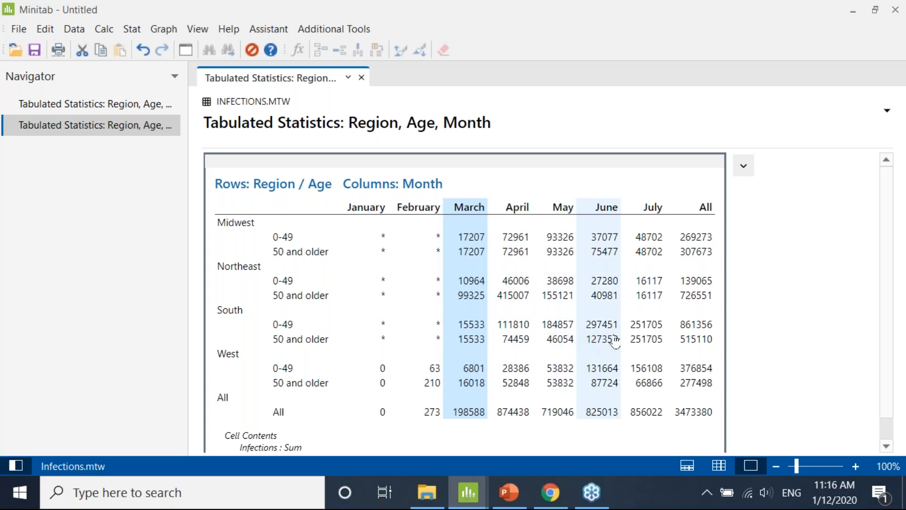
{"action": "left_click", "coordinate": [745, 428]}
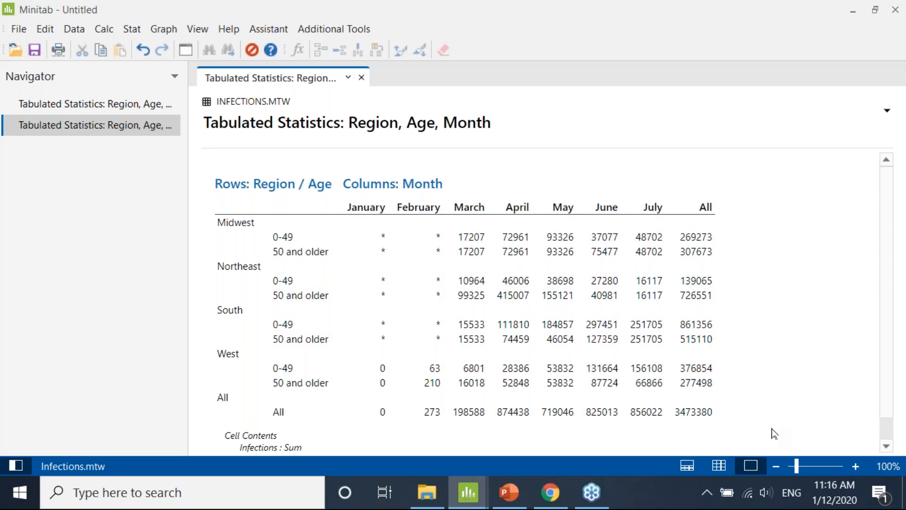
- Show only the worksheet and return to its Month, Region, Age and Infections columns
{"action": "left_click", "coordinate": [721, 462]}
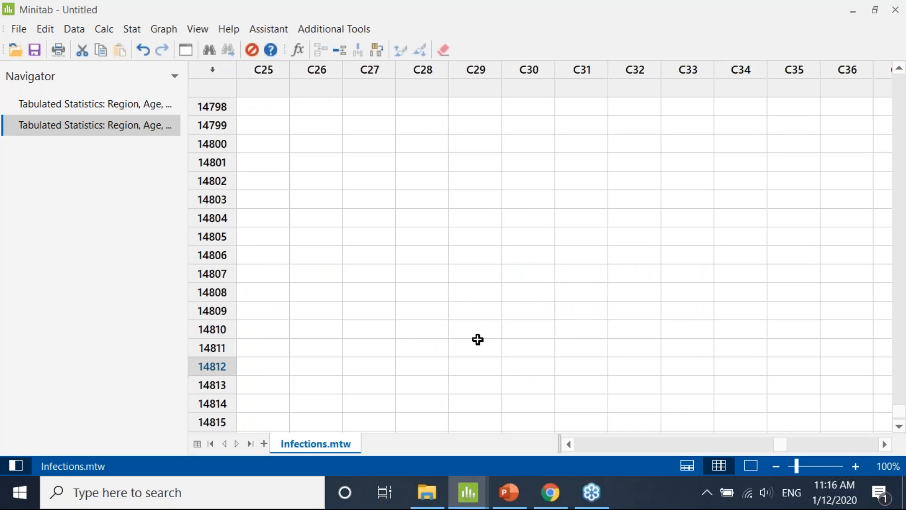
{"action": "left_click_drag", "start_coordinate": [782, 444], "coordinate": [568, 446]}
{"action": "left_click", "coordinate": [497, 329]}
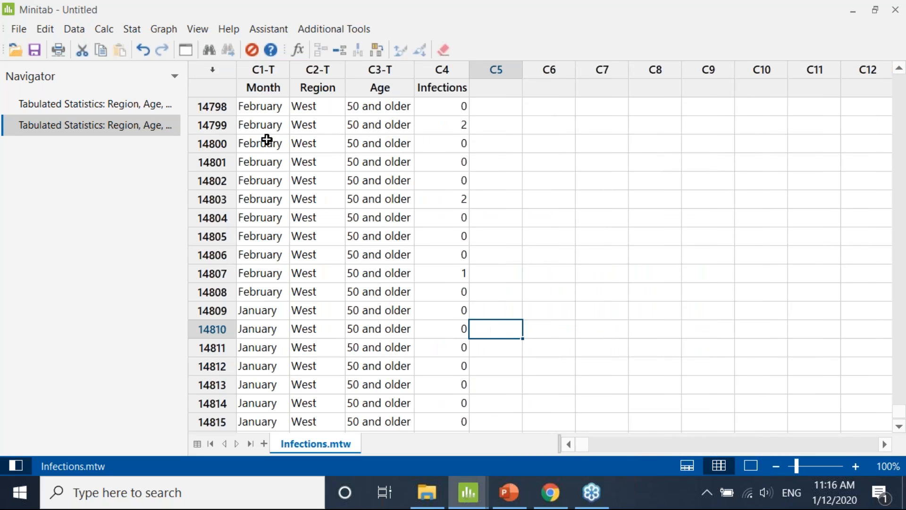
- Start a heatmap with Infections as the graph variable and Sum as the function
{"action": "left_click", "coordinate": [162, 30]}
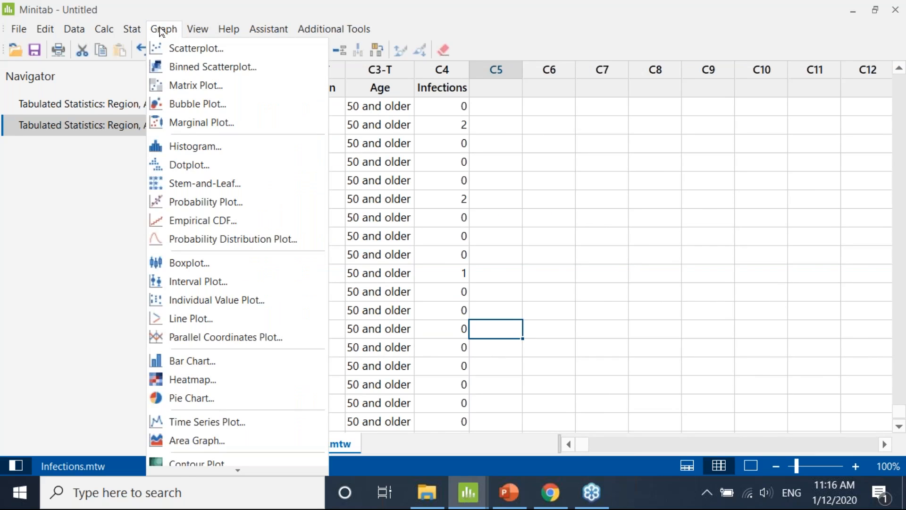
{"action": "left_click", "coordinate": [192, 379]}
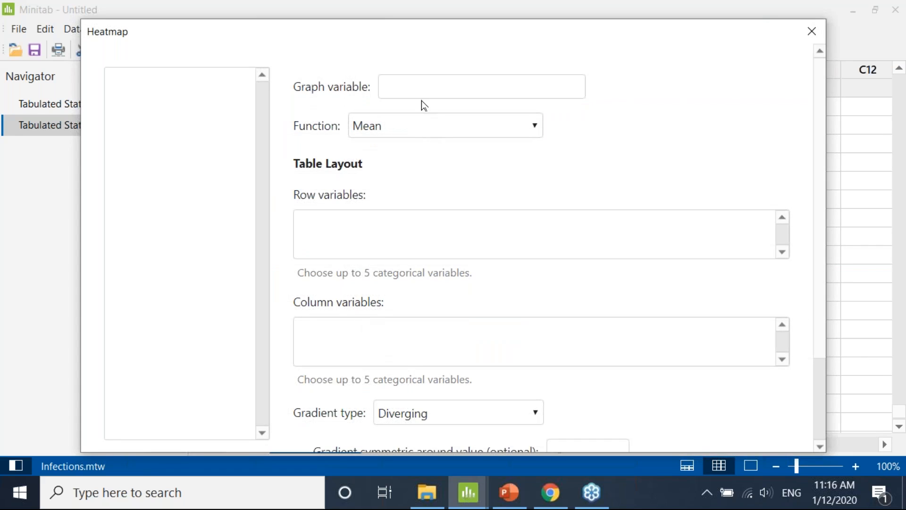
{"action": "left_click", "coordinate": [416, 87]}
{"action": "double_click", "coordinate": [142, 133]}
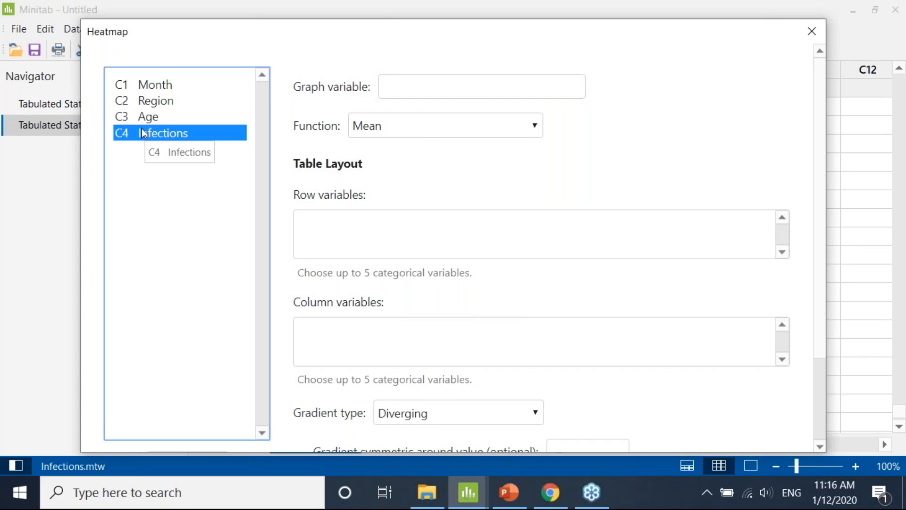
{"action": "left_click", "coordinate": [374, 125]}
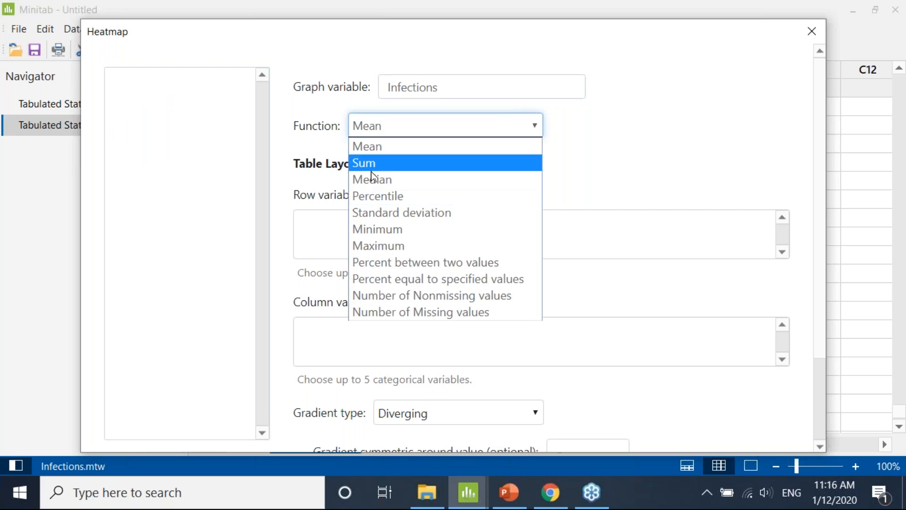
{"action": "left_click", "coordinate": [371, 170]}
- Set Region and Age as the heatmap's row variables and Month as its column variable
{"action": "left_click", "coordinate": [356, 231]}
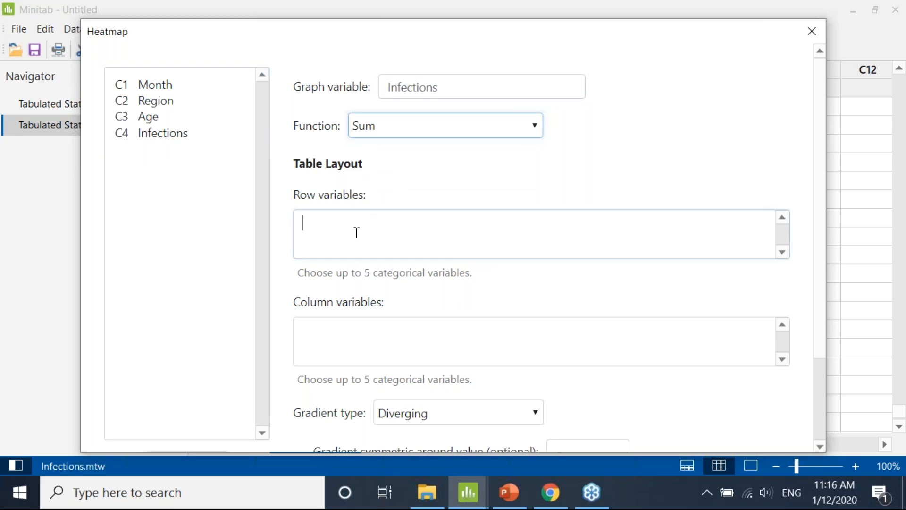
{"action": "left_click", "coordinate": [148, 84]}
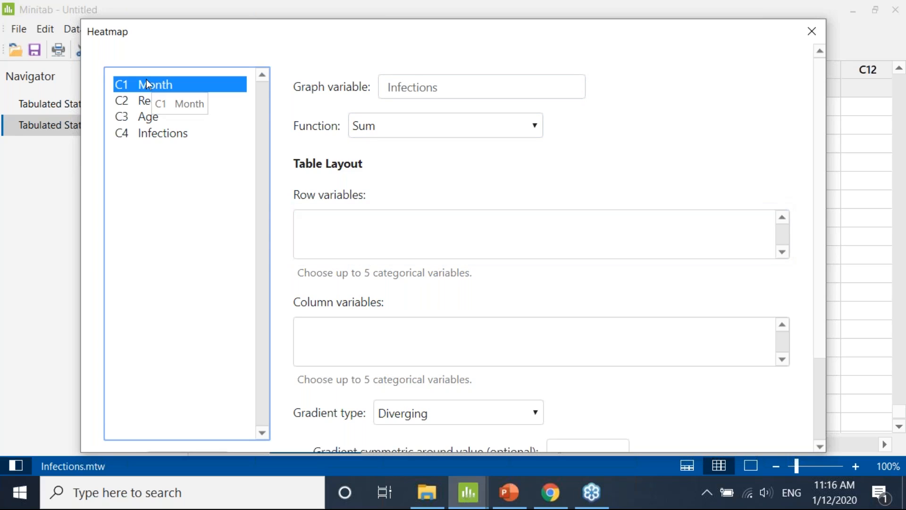
{"action": "double_click", "coordinate": [147, 101]}
{"action": "double_click", "coordinate": [148, 117]}
{"action": "left_click", "coordinate": [348, 347]}
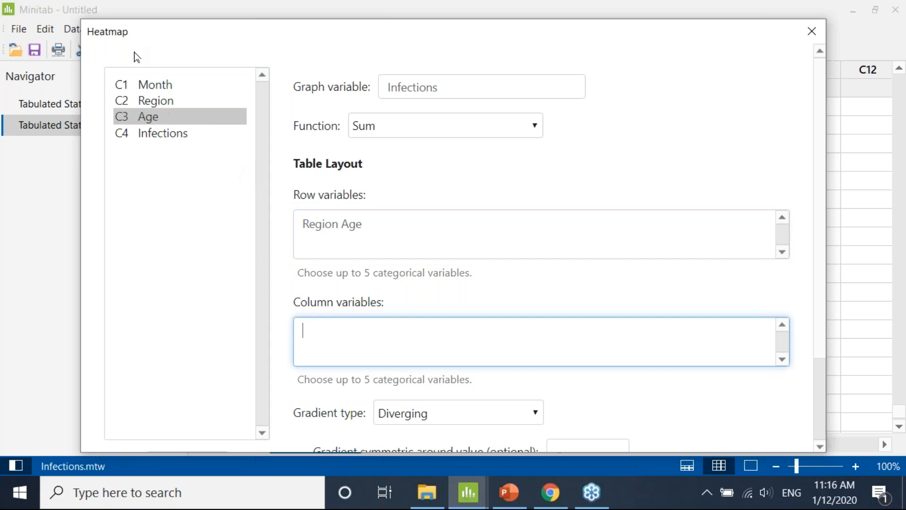
{"action": "double_click", "coordinate": [145, 87]}
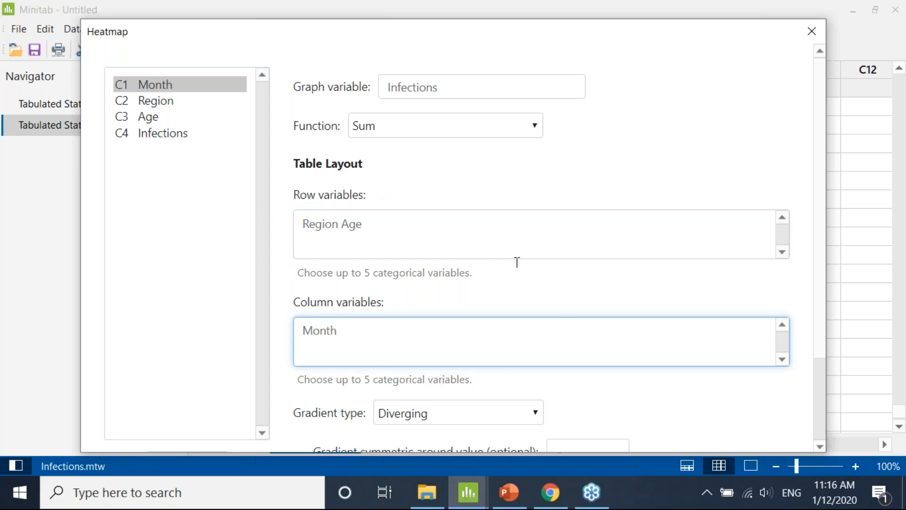
- Check the remaining heatmap settings, keep the Diverging gradient and generate the heatmap
{"action": "scroll", "coordinate": [566, 320], "scroll_direction": "down", "scroll_amount": 1}
{"action": "scroll", "coordinate": [576, 322], "scroll_direction": "up", "scroll_amount": 1}
{"action": "scroll", "coordinate": [633, 375], "scroll_direction": "down", "scroll_amount": 1}
{"action": "scroll", "coordinate": [633, 375], "scroll_direction": "down", "scroll_amount": 2}
{"action": "left_click", "coordinate": [644, 425]}
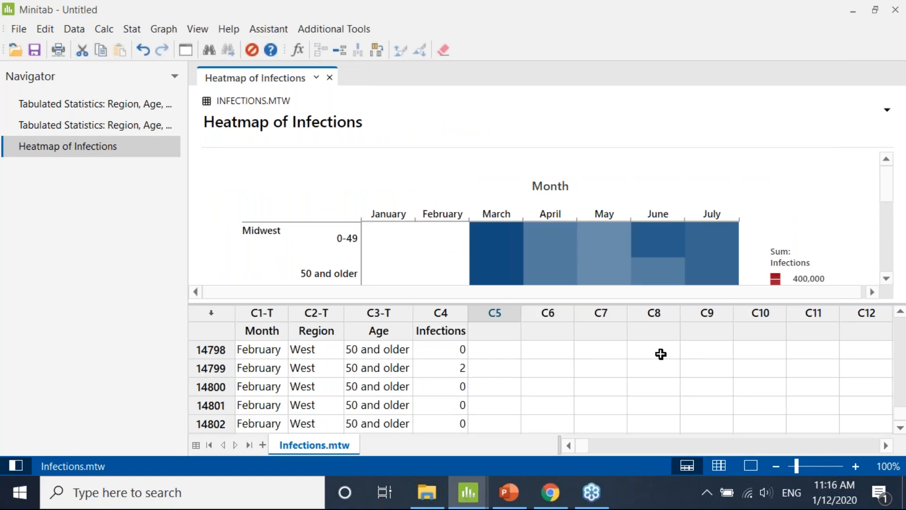
- Reopen the heatmap settings and review the graph variable, the available functions, and the row and column variables
{"action": "left_click", "coordinate": [159, 28]}
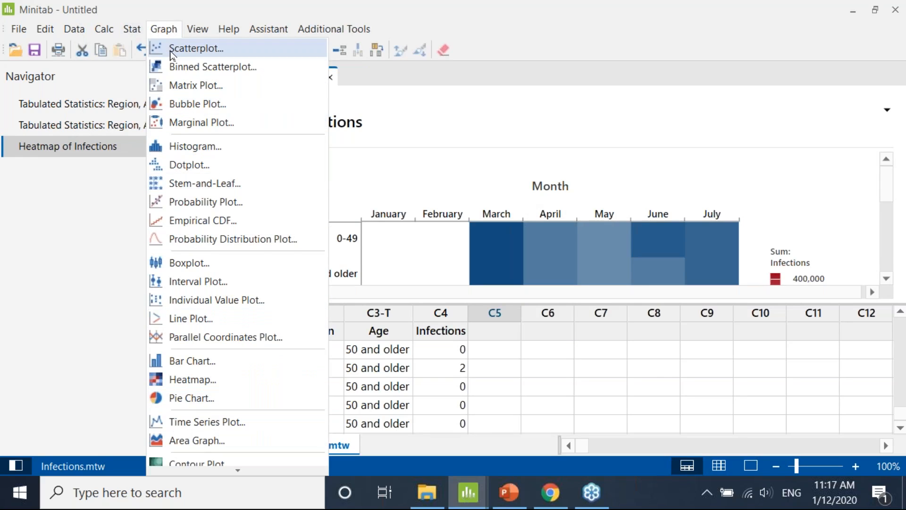
{"action": "left_click", "coordinate": [202, 381]}
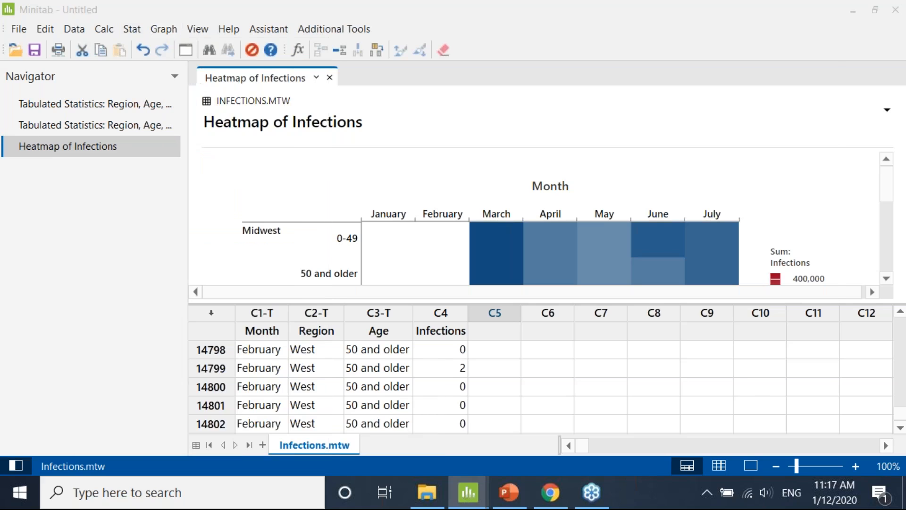
{"action": "scroll", "coordinate": [404, 163], "scroll_direction": "up", "scroll_amount": 3}
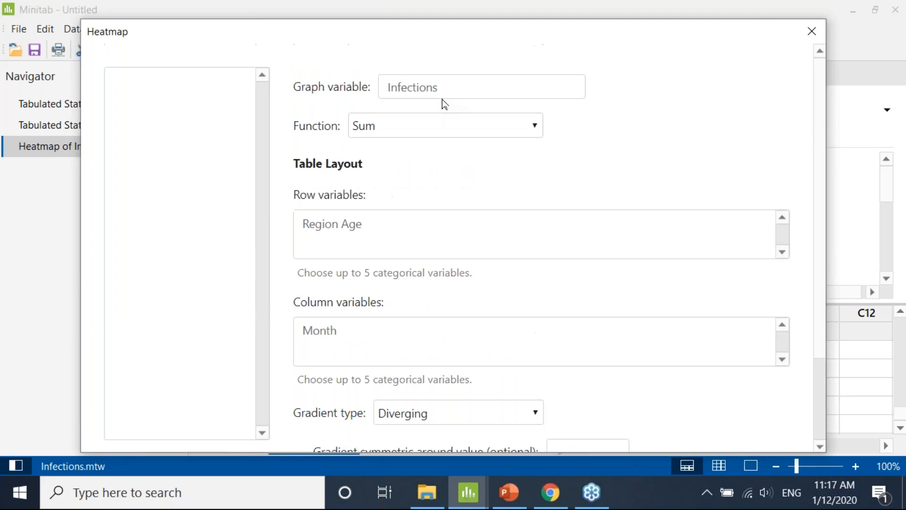
{"action": "left_click", "coordinate": [396, 126]}
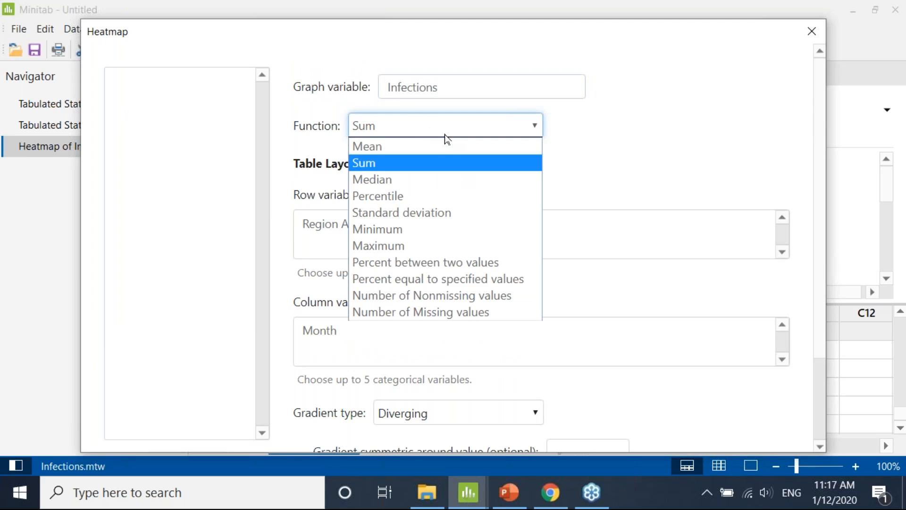
{"action": "left_click", "coordinate": [409, 163]}
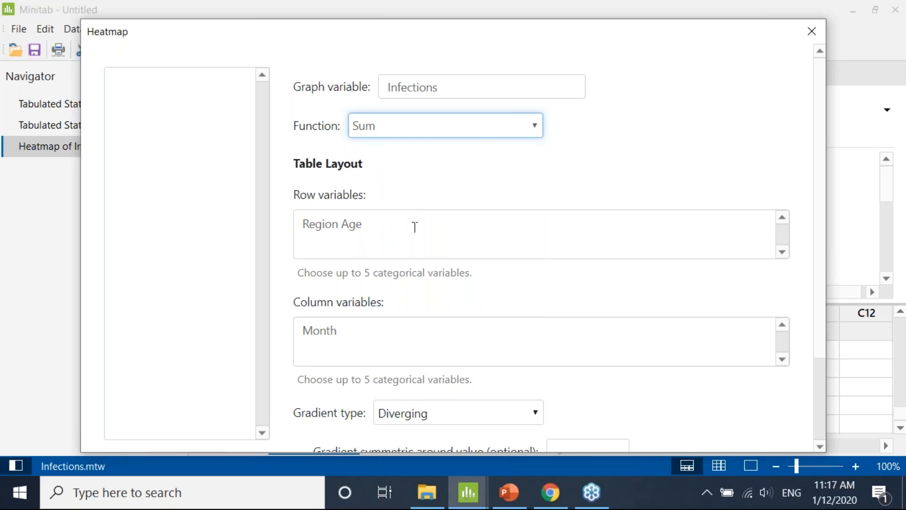
{"action": "left_click", "coordinate": [391, 229]}
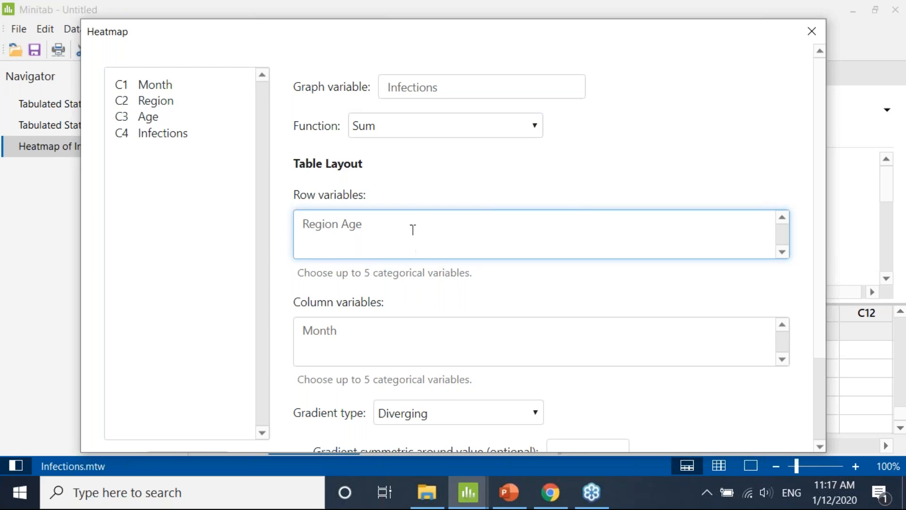
{"action": "left_click", "coordinate": [374, 349]}
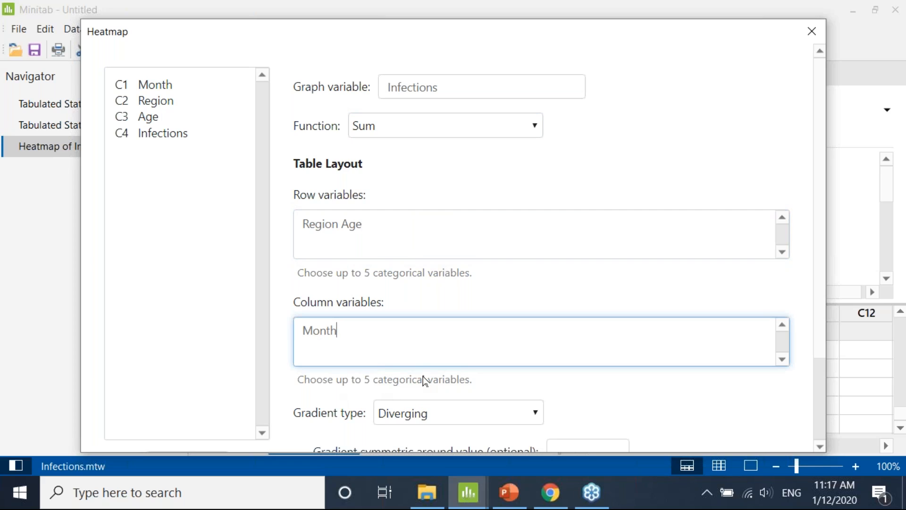
- Review the gradient types, generate the heatmap again with the Diverging gradient and show only the output
{"action": "scroll", "coordinate": [461, 364], "scroll_direction": "down", "scroll_amount": 1}
{"action": "scroll", "coordinate": [463, 364], "scroll_direction": "down", "scroll_amount": 1}
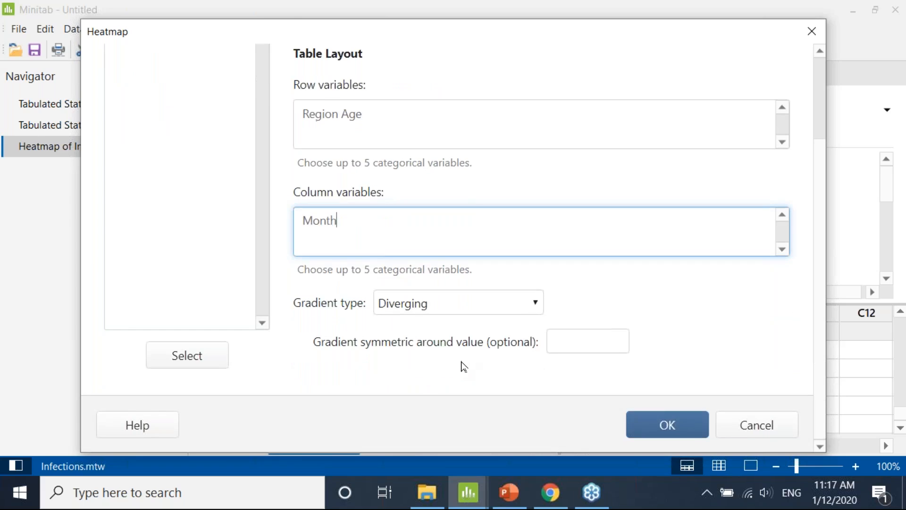
{"action": "left_click", "coordinate": [539, 311]}
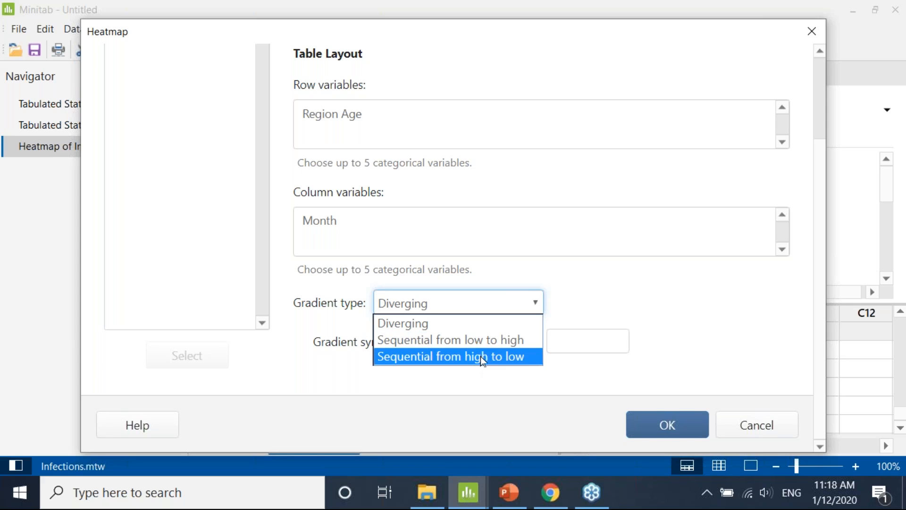
{"action": "left_click", "coordinate": [616, 364]}
{"action": "left_click", "coordinate": [657, 423]}
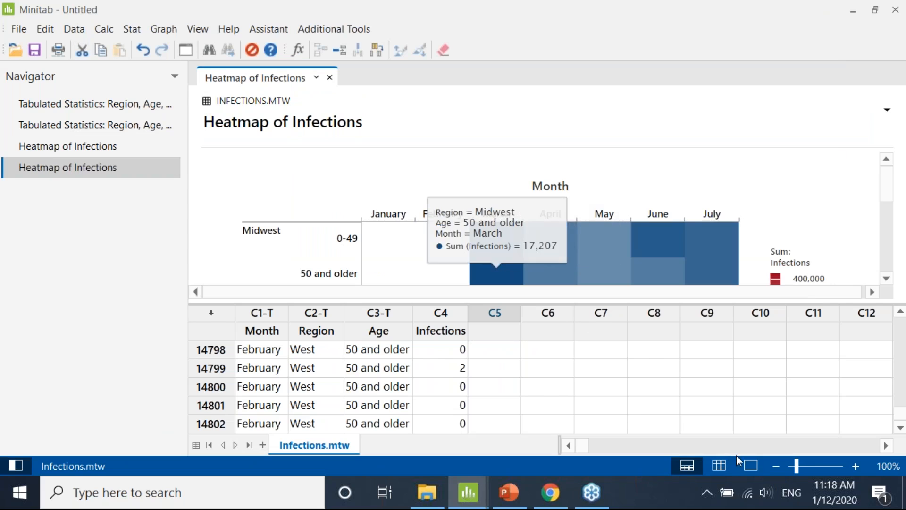
{"action": "left_click", "coordinate": [750, 465]}
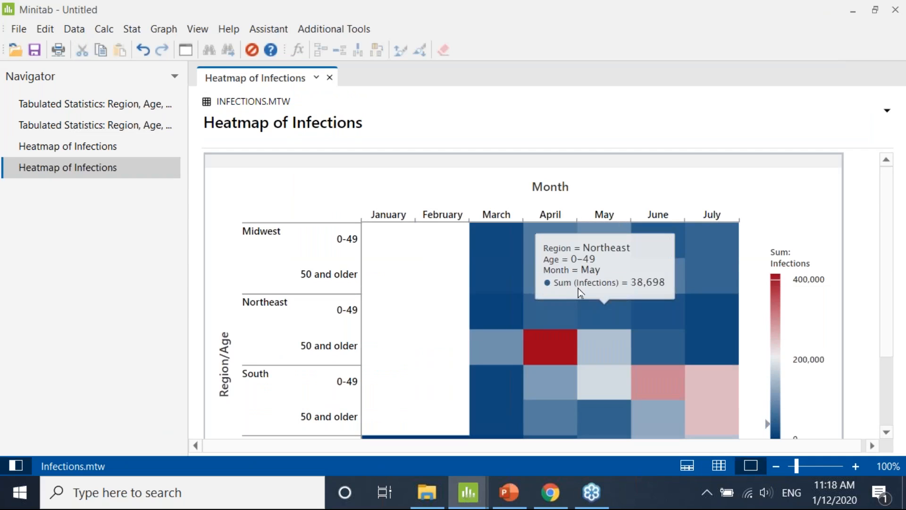
- Generate another heatmap from the same settings with the gradient type Sequential from low to high
{"action": "left_click", "coordinate": [193, 52]}
{"action": "left_click", "coordinate": [526, 306]}
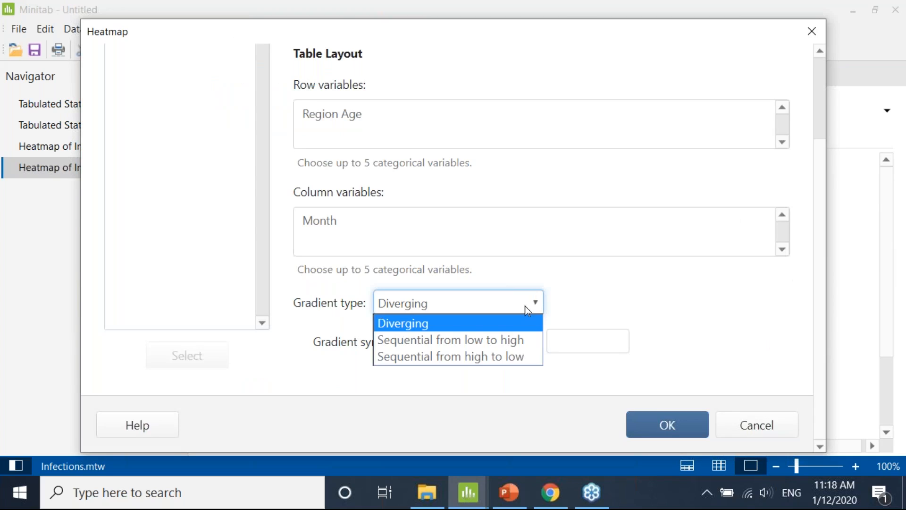
{"action": "left_click", "coordinate": [509, 341]}
{"action": "left_click", "coordinate": [669, 429]}
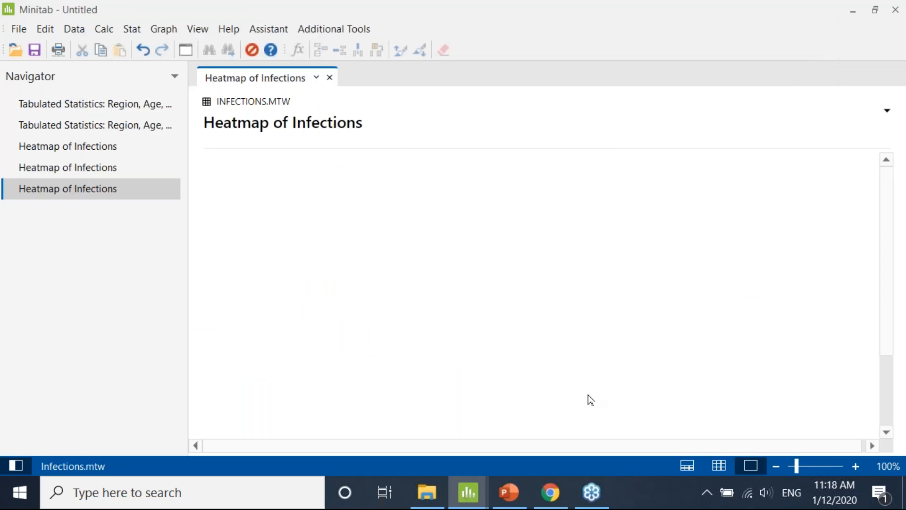
{"action": "scroll", "coordinate": [622, 248], "scroll_direction": "down", "scroll_amount": 2}
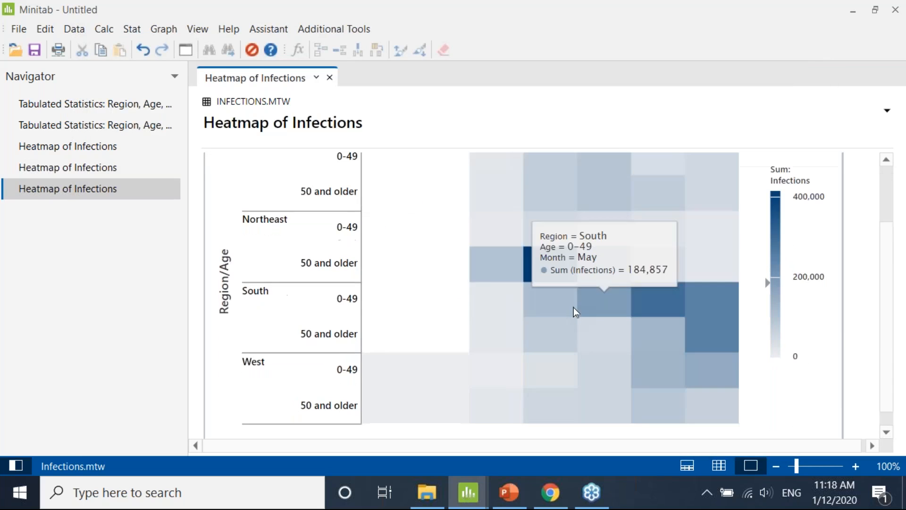
- Return to the second heatmap output, the one with the diverging gradient, and hide the Navigator
{"action": "left_click", "coordinate": [17, 466]}
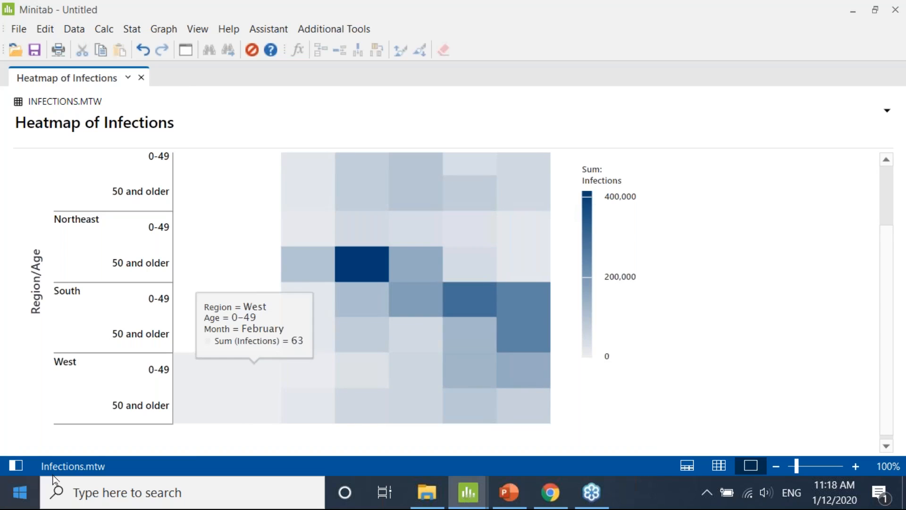
{"action": "left_click", "coordinate": [17, 466]}
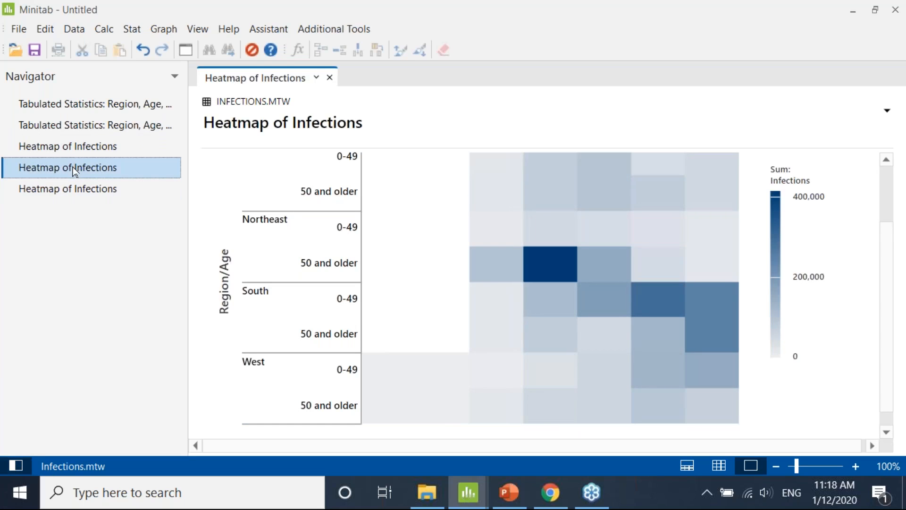
{"action": "double_click", "coordinate": [74, 172]}
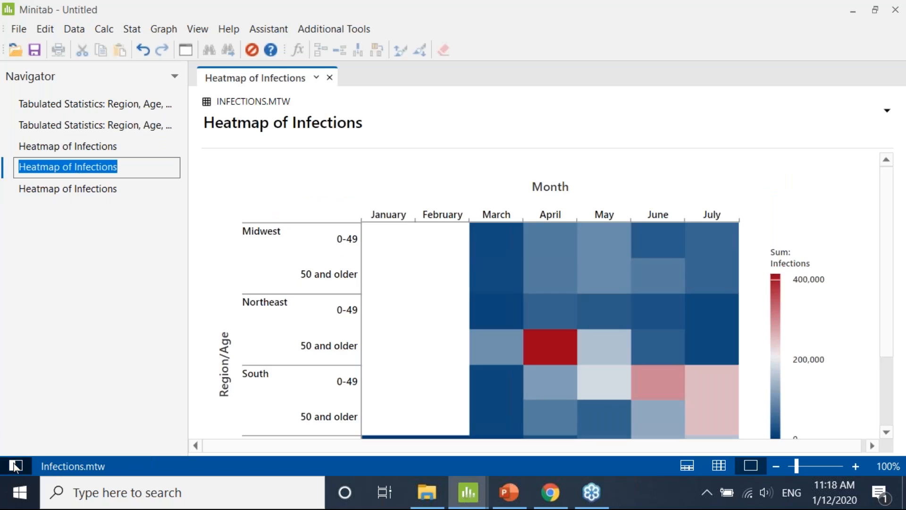
{"action": "left_click", "coordinate": [16, 467]}
- Examine the diverging heatmap's cells by region, age and month, comparing their infection sums with the color scale
{"action": "scroll", "coordinate": [344, 255], "scroll_direction": "down", "scroll_amount": 2}
{"action": "scroll", "coordinate": [319, 289], "scroll_direction": "down", "scroll_amount": 1}
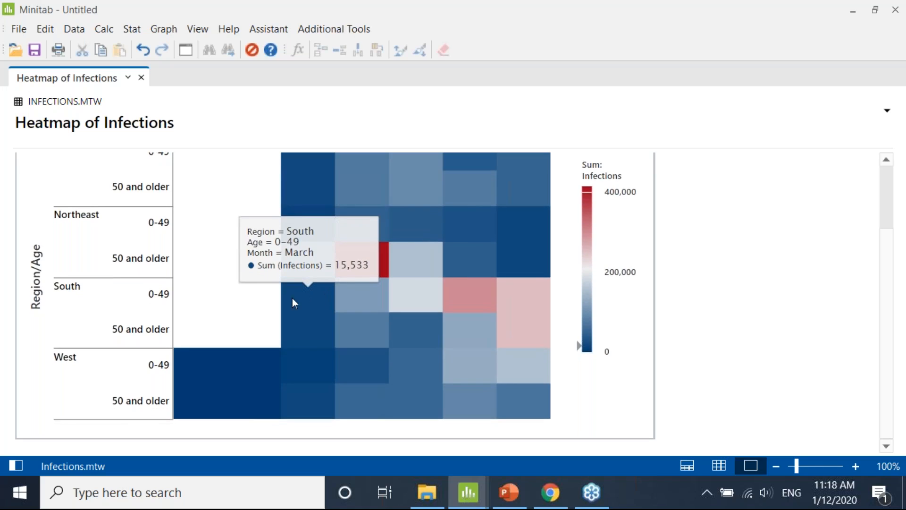
{"action": "scroll", "coordinate": [286, 306], "scroll_direction": "up", "scroll_amount": 3}
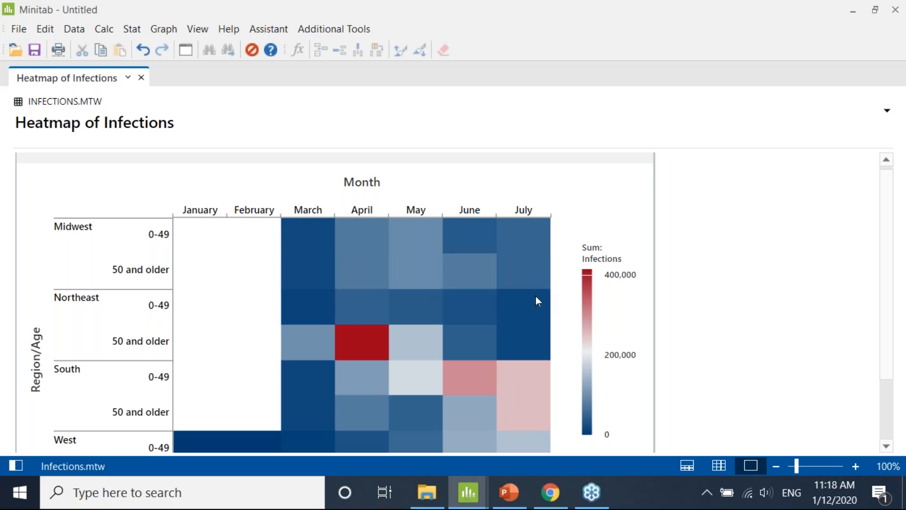
{"action": "scroll", "coordinate": [475, 308], "scroll_direction": "down", "scroll_amount": 2}
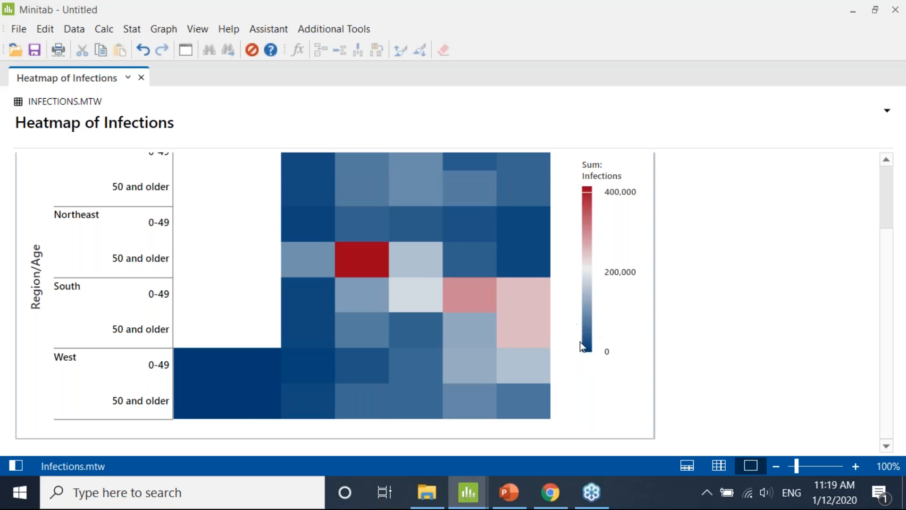
{"action": "scroll", "coordinate": [161, 341], "scroll_direction": "up", "scroll_amount": 3}
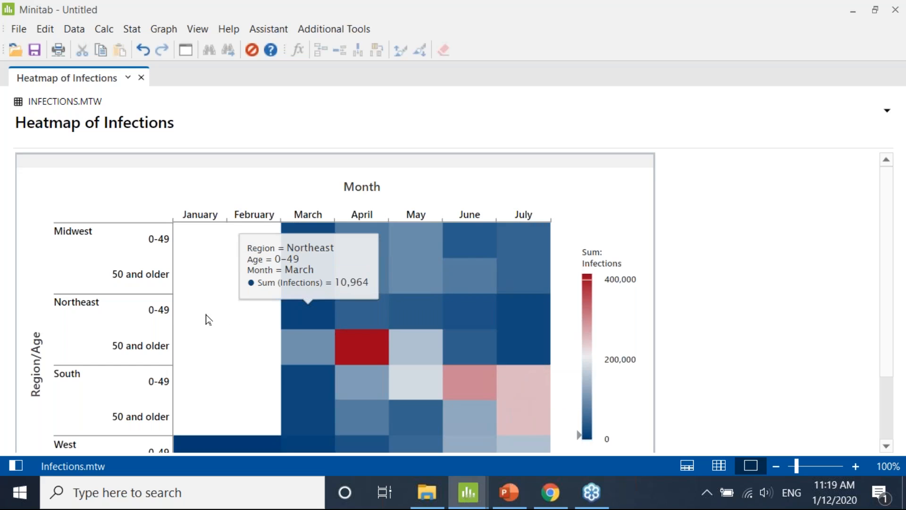
{"action": "scroll", "coordinate": [208, 319], "scroll_direction": "down", "scroll_amount": 3}
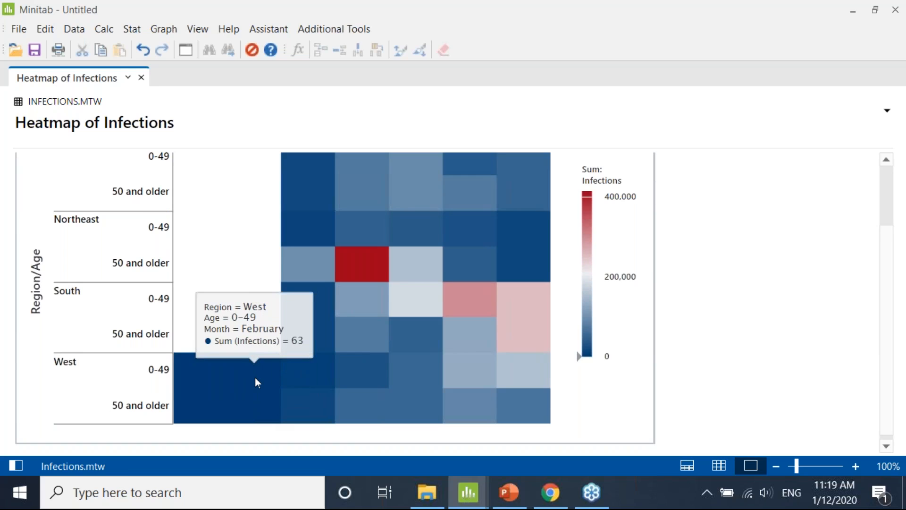
{"action": "scroll", "coordinate": [255, 377], "scroll_direction": "up", "scroll_amount": 3}
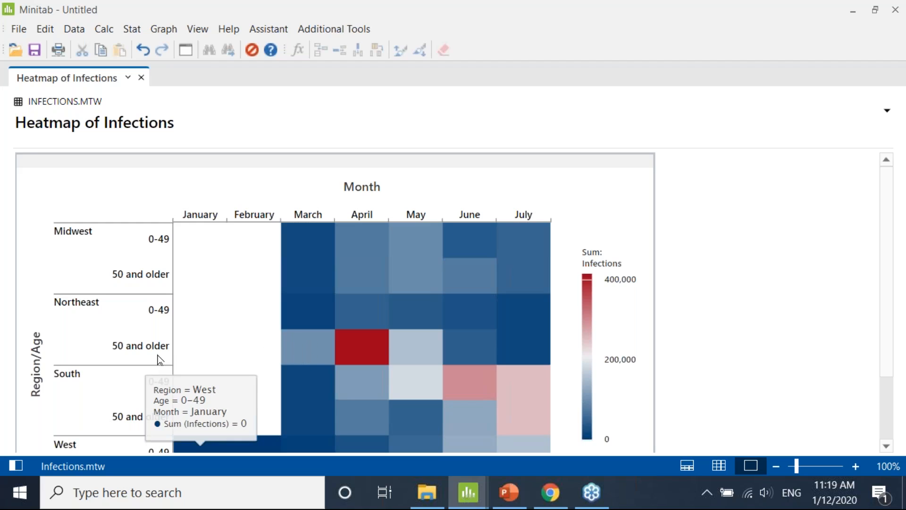
{"action": "mouse_move", "coordinate": [286, 355]}
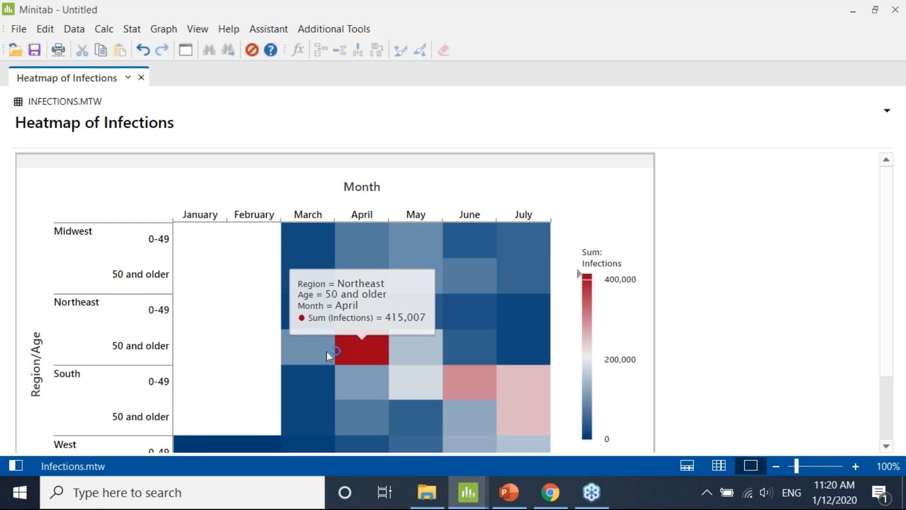
{"action": "mouse_move", "coordinate": [345, 350]}
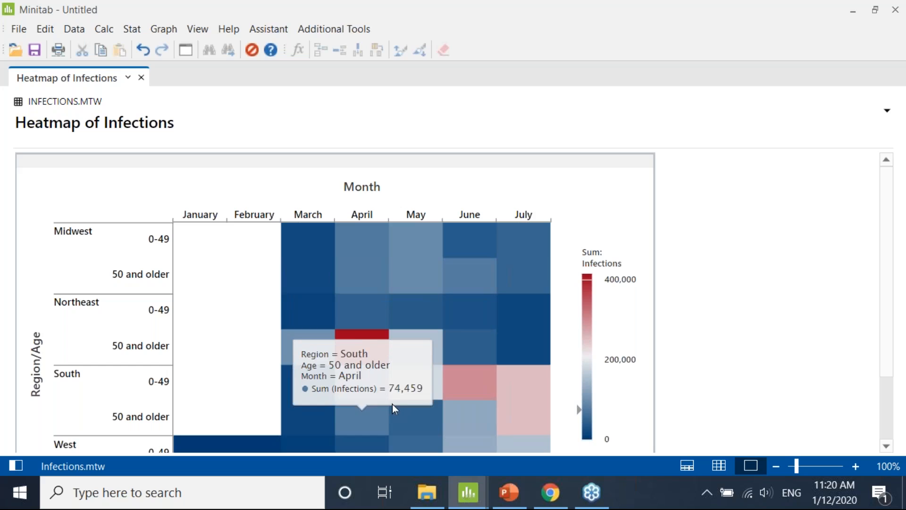
{"action": "scroll", "coordinate": [402, 386], "scroll_direction": "down", "scroll_amount": 3}
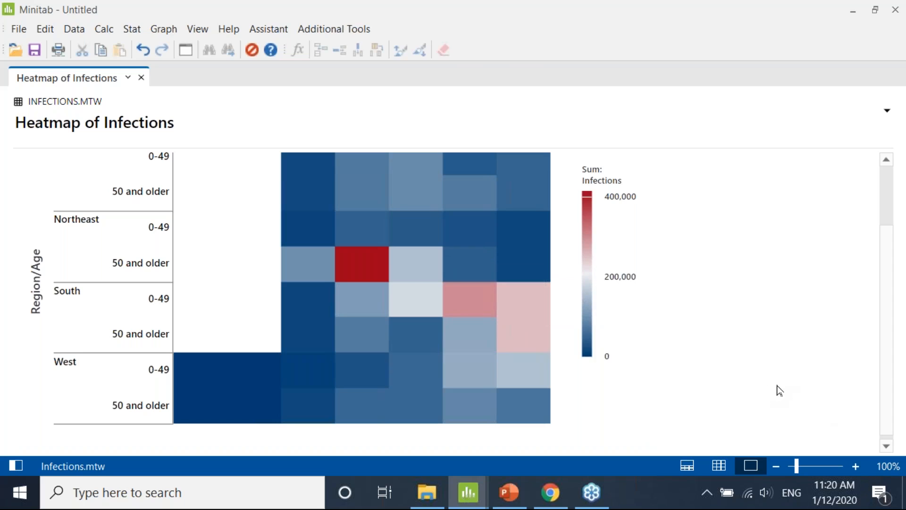
- Show the Navigator and compare the second tabulated statistics output with the diverging heatmap
{"action": "left_click", "coordinate": [15, 467]}
{"action": "left_click", "coordinate": [126, 125]}
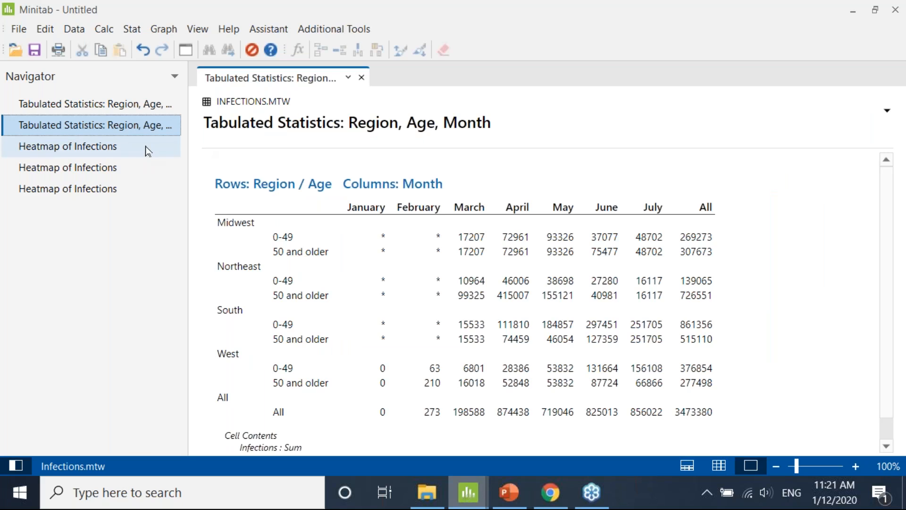
{"action": "left_click", "coordinate": [111, 171]}
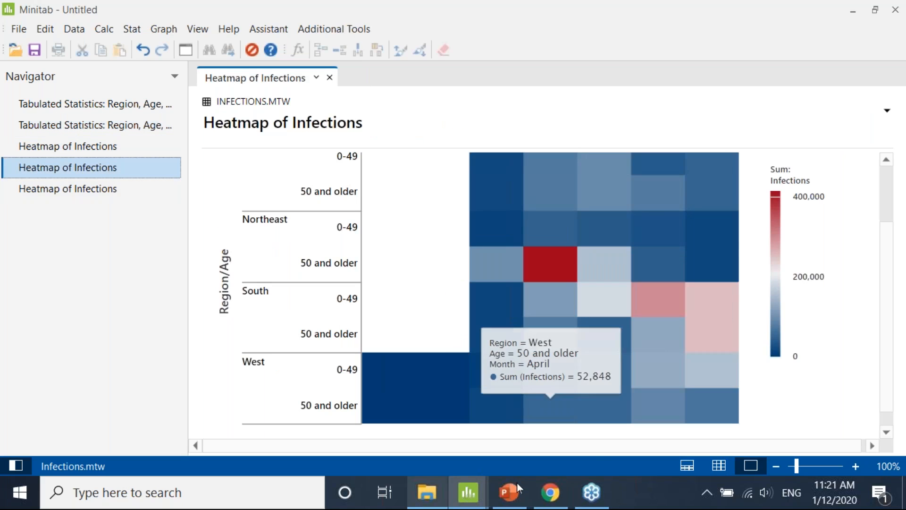
- Switch to the PowerPoint presentation and go to slide 17, which compares the heatmap with the table
{"action": "left_click", "coordinate": [513, 502]}
{"action": "scroll", "coordinate": [125, 318], "scroll_direction": "down", "scroll_amount": 5}
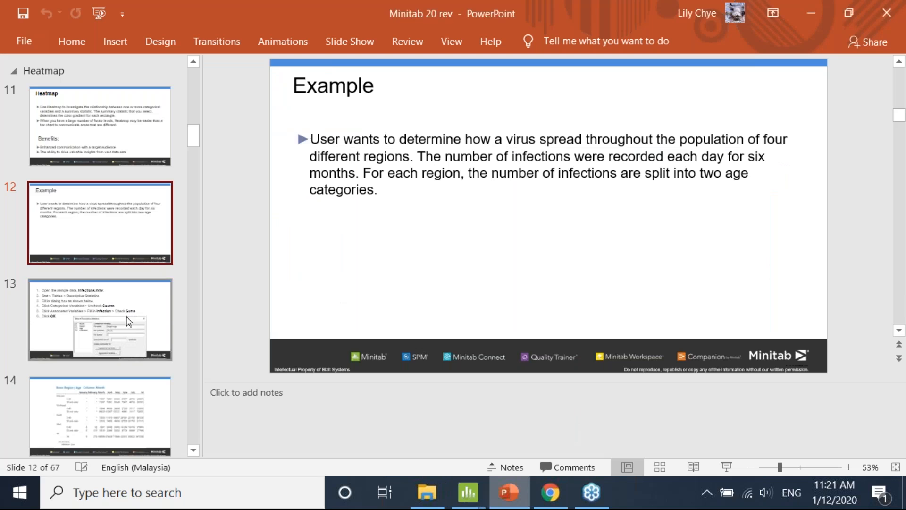
{"action": "scroll", "coordinate": [127, 321], "scroll_direction": "down", "scroll_amount": 3}
{"action": "left_click", "coordinate": [125, 223]}
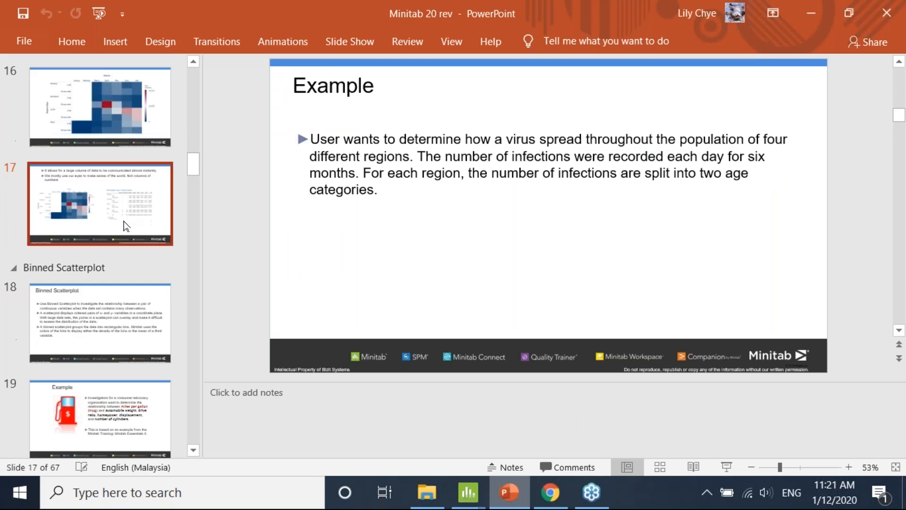
- Start the slide show from slide 17, which compares the heatmap with the tabulated statistics
{"action": "left_click", "coordinate": [726, 463]}
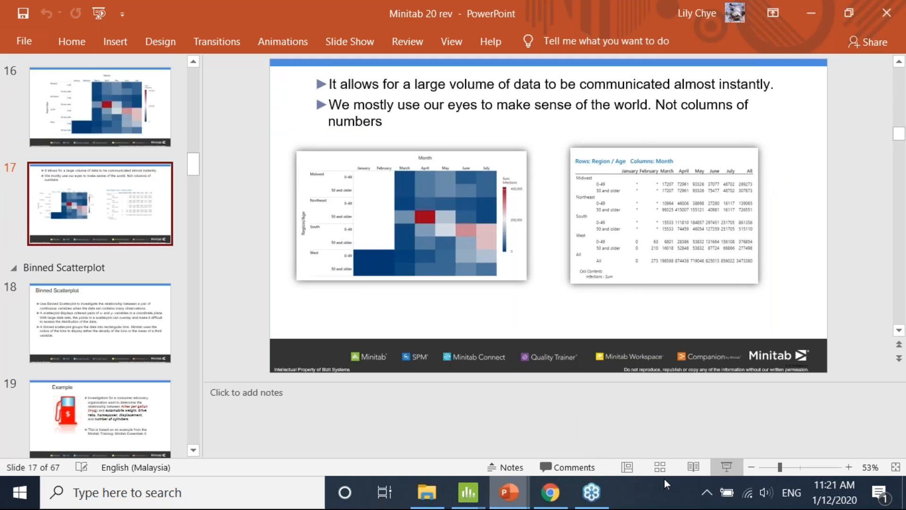
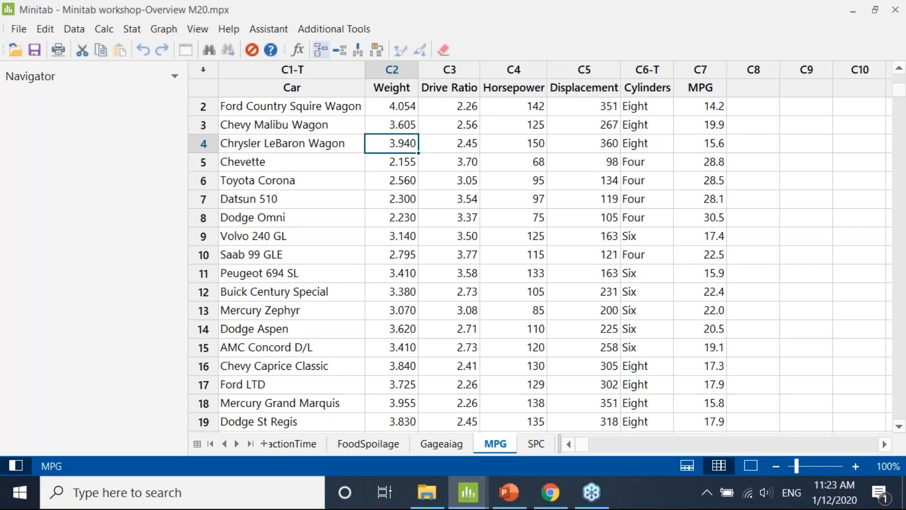
- Point out the Weight and MPG columns in the MPG worksheet as the two variables of interest
{"action": "left_click", "coordinate": [132, 29]}
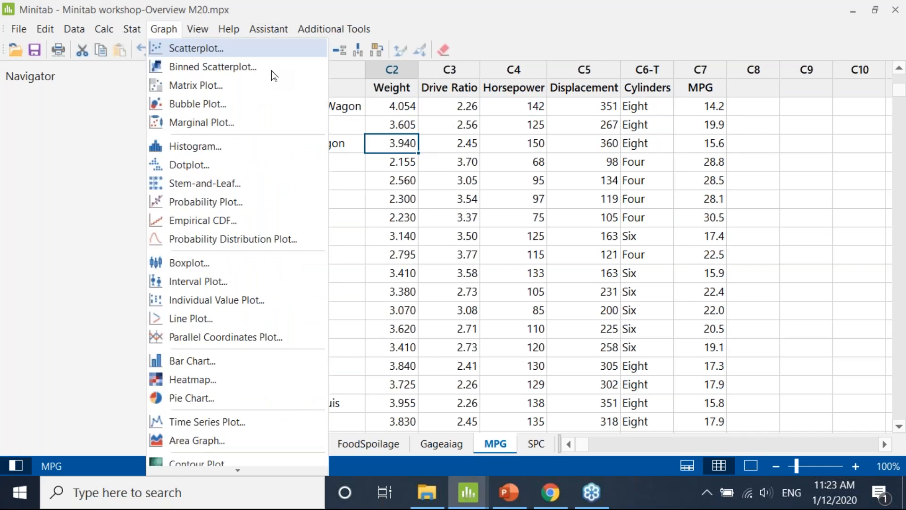
{"action": "left_click", "coordinate": [398, 71]}
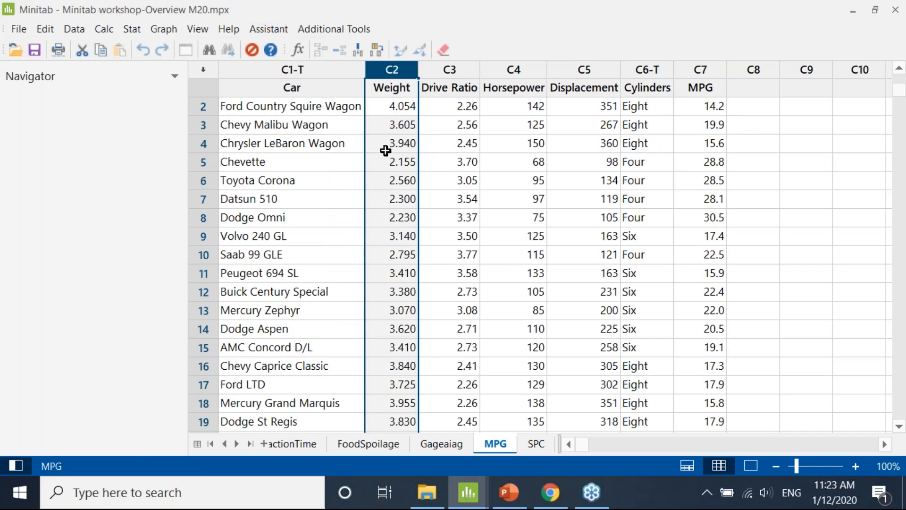
{"action": "left_click", "coordinate": [715, 128]}
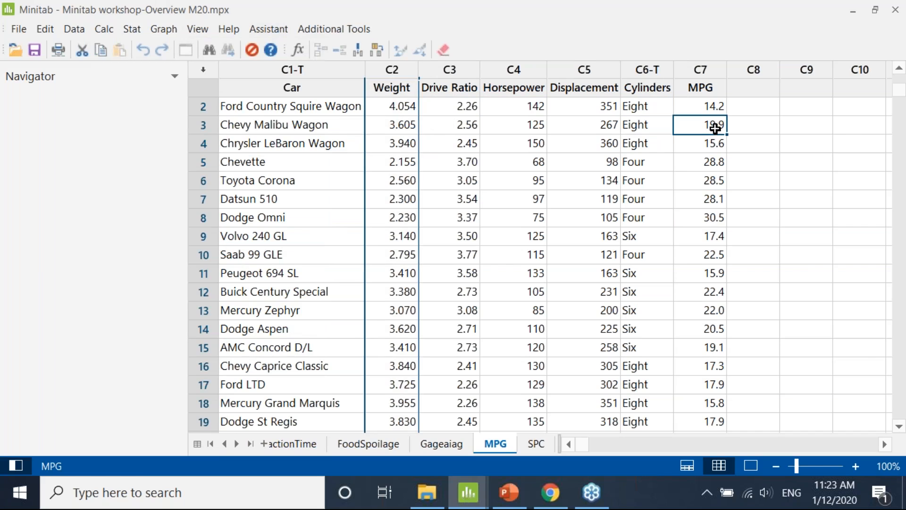
- Create a simple scatterplot with MPG as the Y variable and Weight as the X variable
{"action": "left_click", "coordinate": [131, 30]}
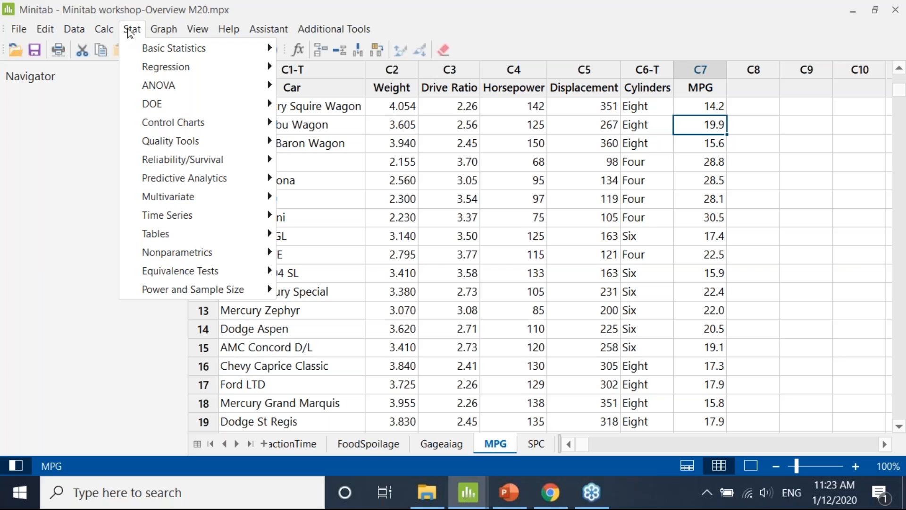
{"action": "mouse_move", "coordinate": [164, 29]}
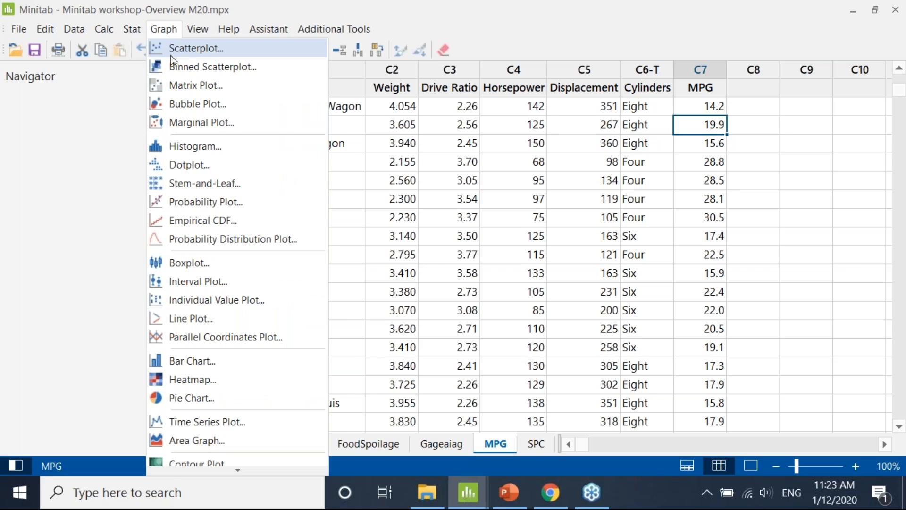
{"action": "left_click", "coordinate": [171, 55]}
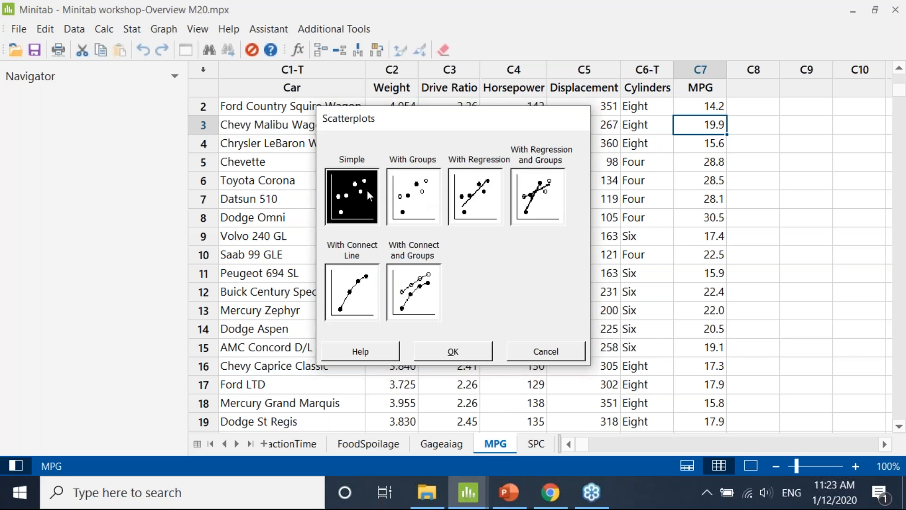
{"action": "double_click", "coordinate": [368, 191]}
{"action": "left_click", "coordinate": [302, 179]}
{"action": "double_click", "coordinate": [301, 182]}
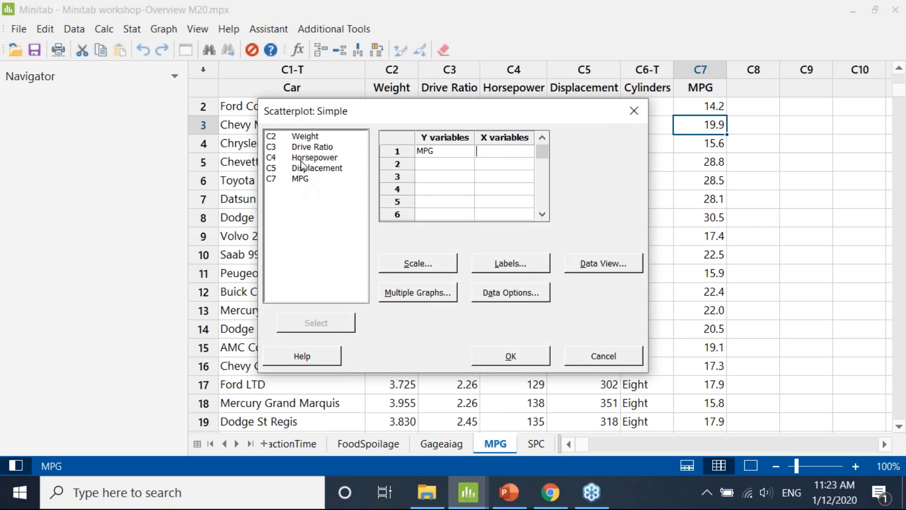
{"action": "double_click", "coordinate": [304, 137]}
{"action": "left_click", "coordinate": [533, 354]}
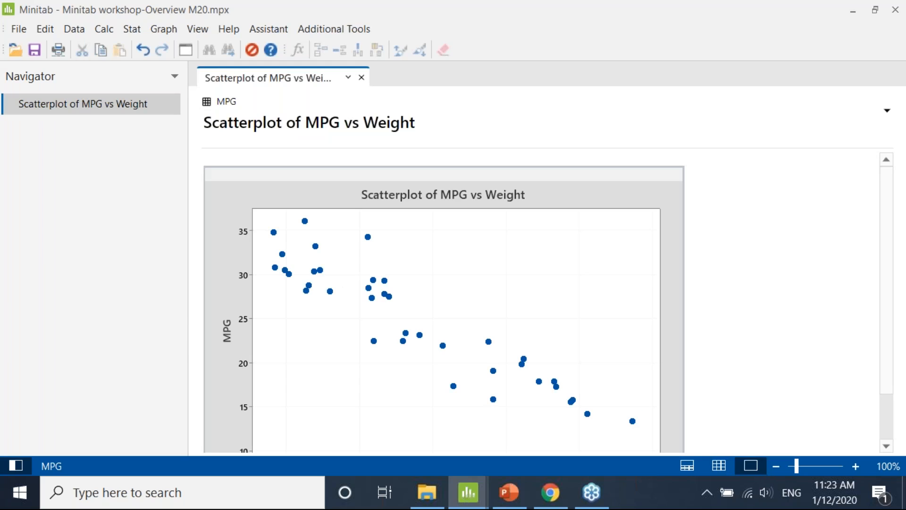
- Examine the scatterplot of MPG vs Weight, reading individual points and both axes to judge the relationship
{"action": "scroll", "coordinate": [545, 304], "scroll_direction": "down", "scroll_amount": 3}
{"action": "scroll", "coordinate": [482, 308], "scroll_direction": "up", "scroll_amount": 3}
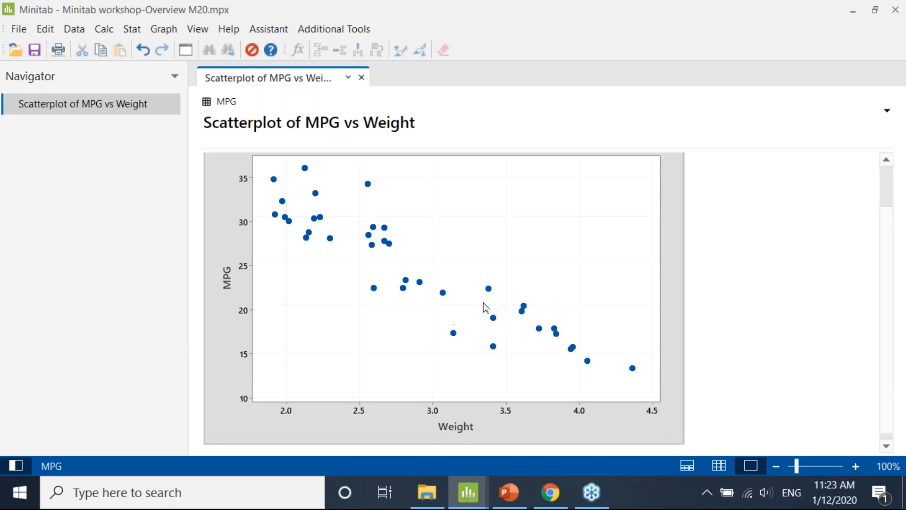
{"action": "scroll", "coordinate": [305, 241], "scroll_direction": "down", "scroll_amount": 3}
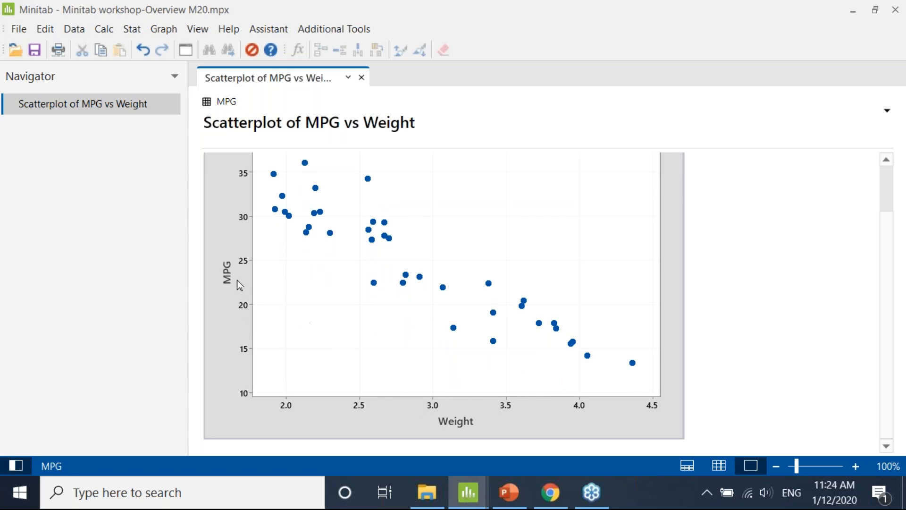
{"action": "scroll", "coordinate": [239, 299], "scroll_direction": "up", "scroll_amount": 3}
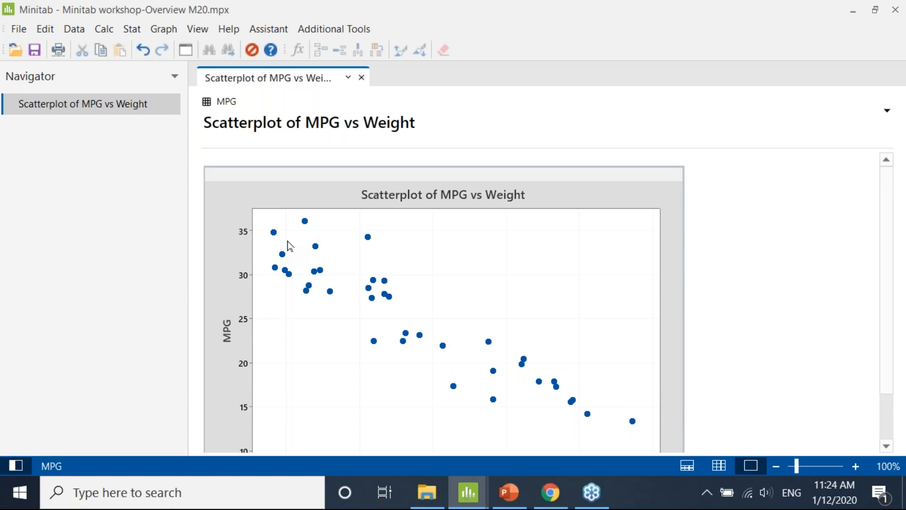
{"action": "mouse_move", "coordinate": [571, 401]}
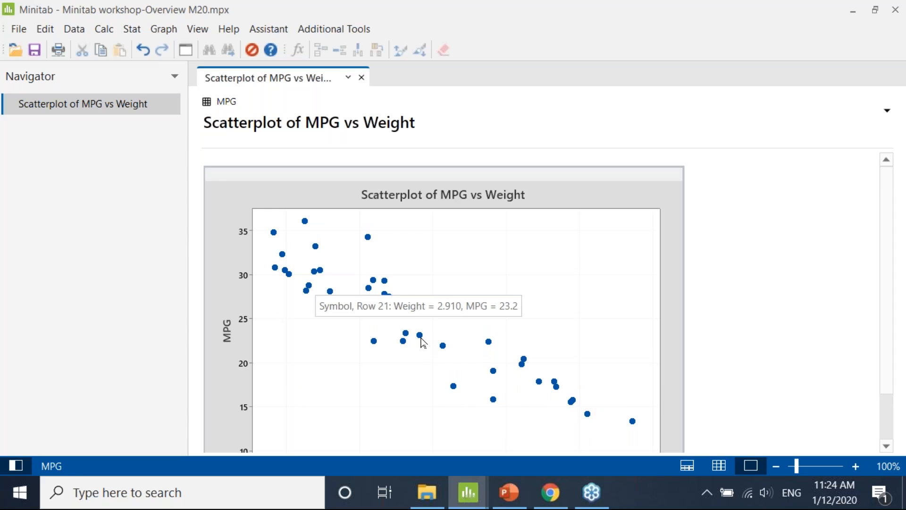
{"action": "scroll", "coordinate": [308, 406], "scroll_direction": "down", "scroll_amount": 3}
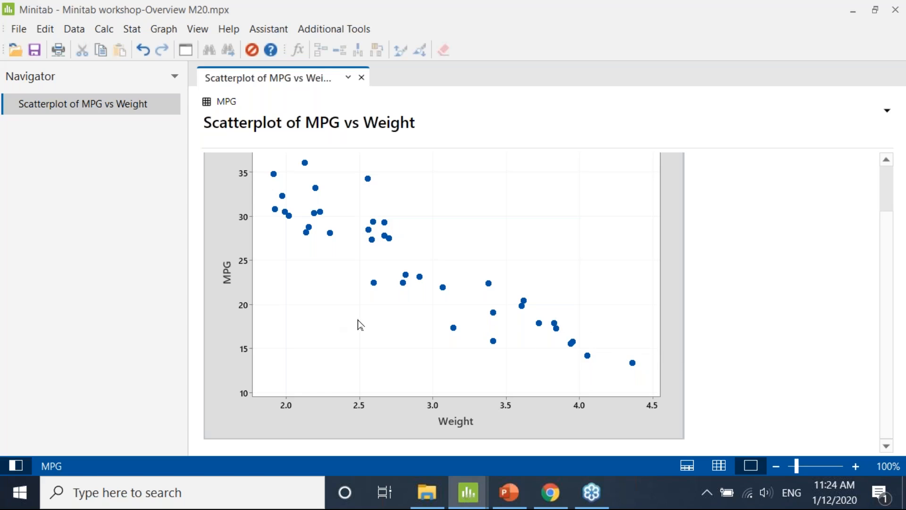
{"action": "scroll", "coordinate": [360, 325], "scroll_direction": "up", "scroll_amount": 2}
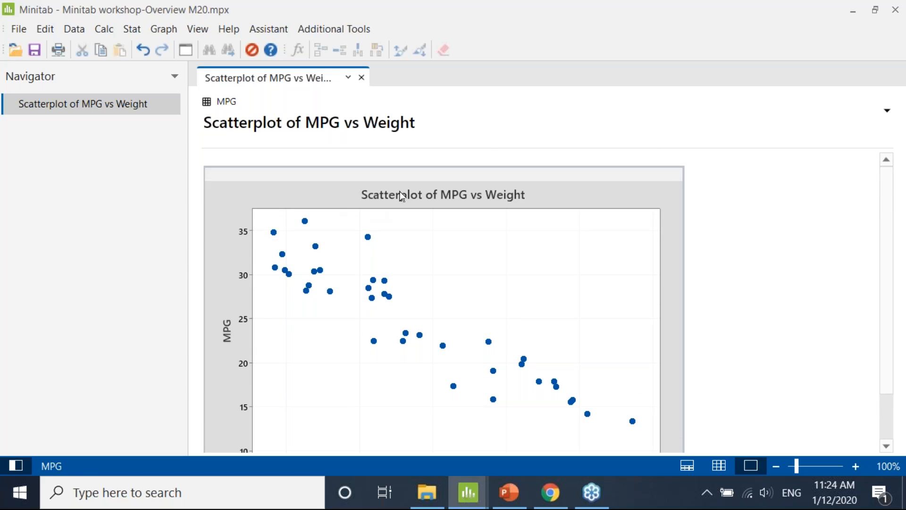
{"action": "scroll", "coordinate": [463, 244], "scroll_direction": "down", "scroll_amount": 2}
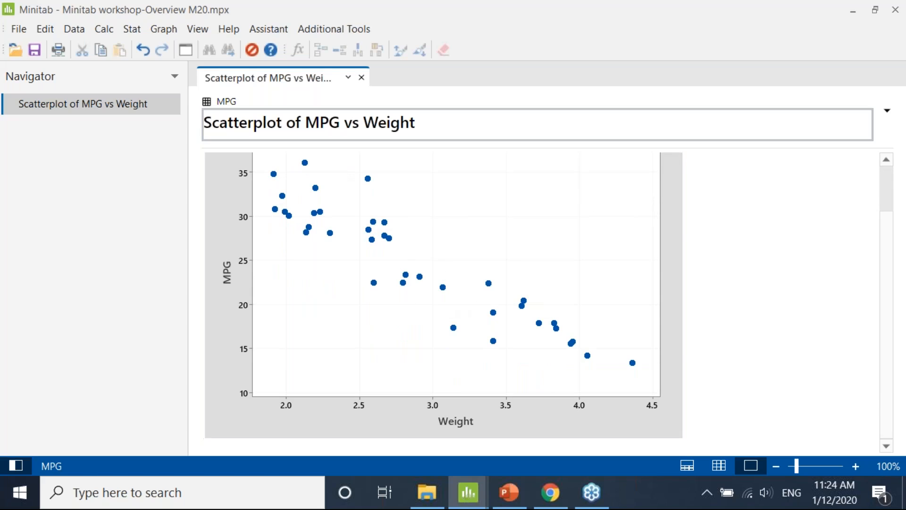
- Create a binned scatterplot of MPG against Weight with a diverging gradient defined by the frequency of binned data
{"action": "left_click", "coordinate": [173, 30]}
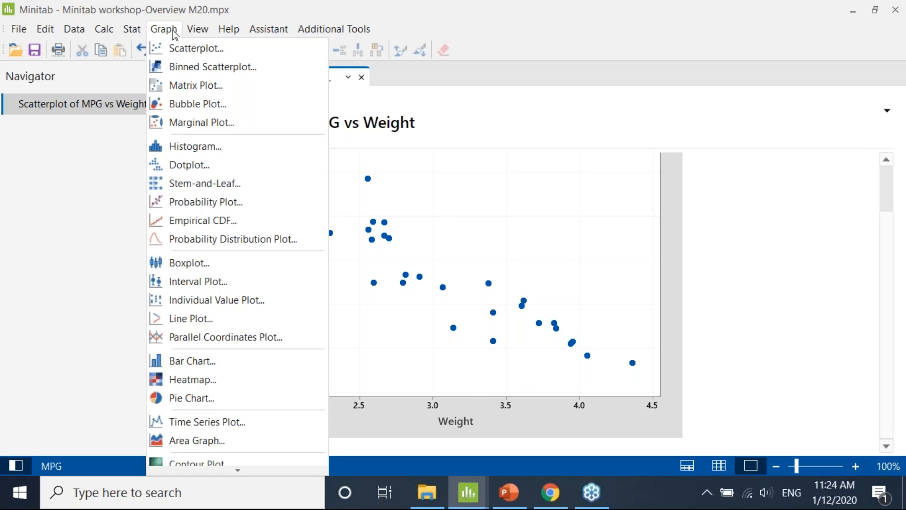
{"action": "left_click", "coordinate": [174, 74]}
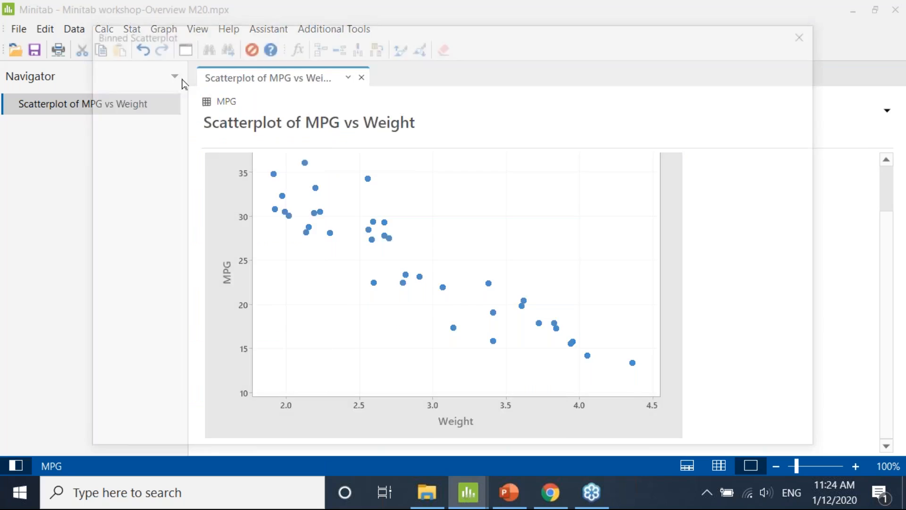
{"action": "left_click", "coordinate": [150, 178]}
{"action": "double_click", "coordinate": [150, 179]}
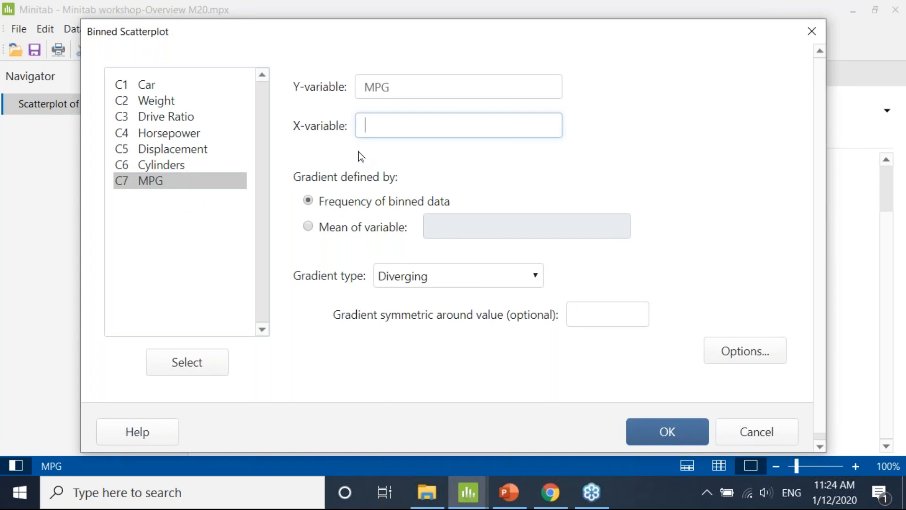
{"action": "double_click", "coordinate": [135, 103]}
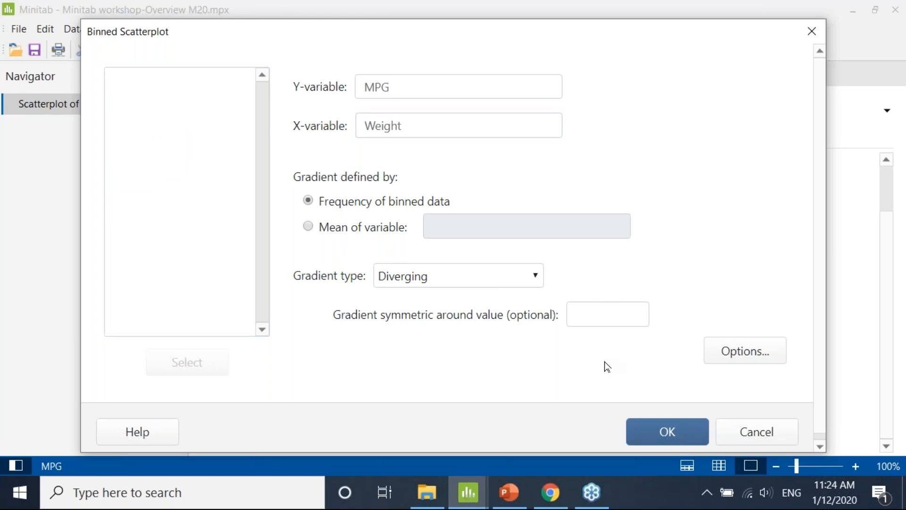
{"action": "left_click", "coordinate": [667, 432]}
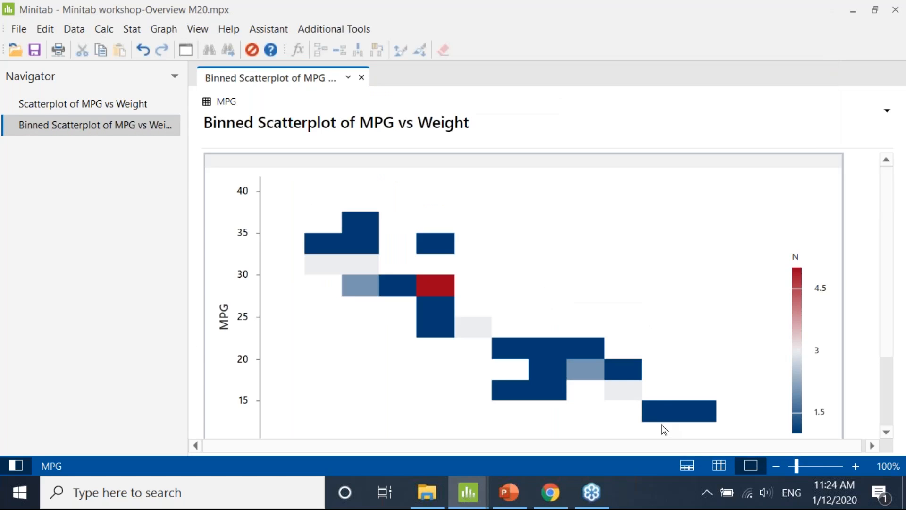
- Create a second binned scatterplot of MPG against Weight with the diverging gradient defined by the mean of Displacement
{"action": "left_click", "coordinate": [162, 31]}
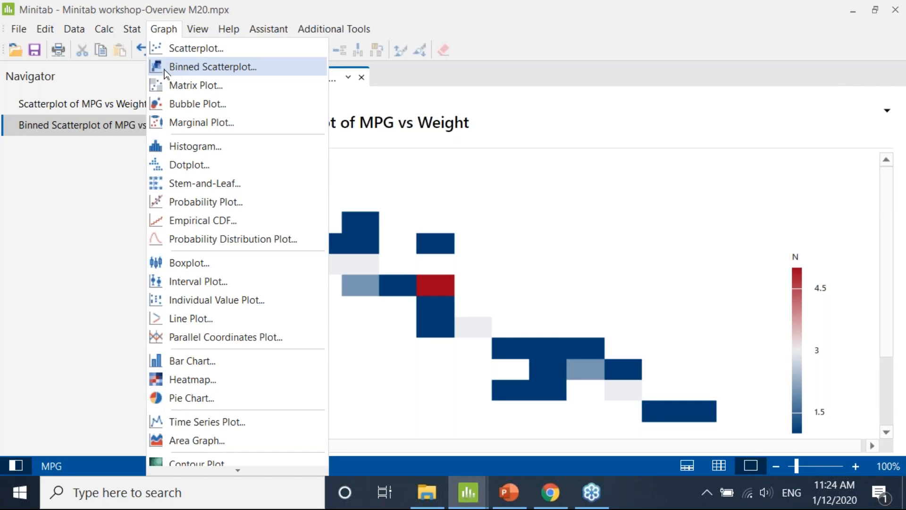
{"action": "left_click", "coordinate": [203, 67]}
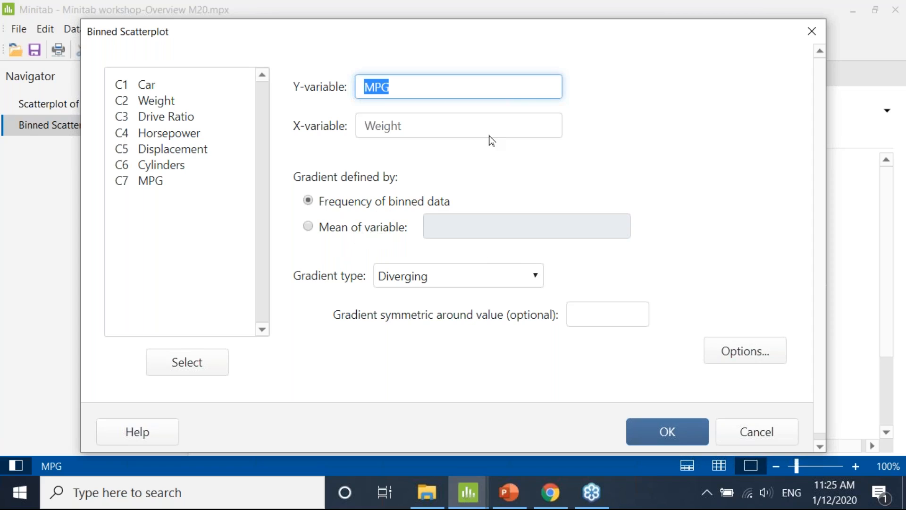
{"action": "left_click_drag", "start_coordinate": [574, 44], "coordinate": [415, 21]}
{"action": "left_click", "coordinate": [192, 209]}
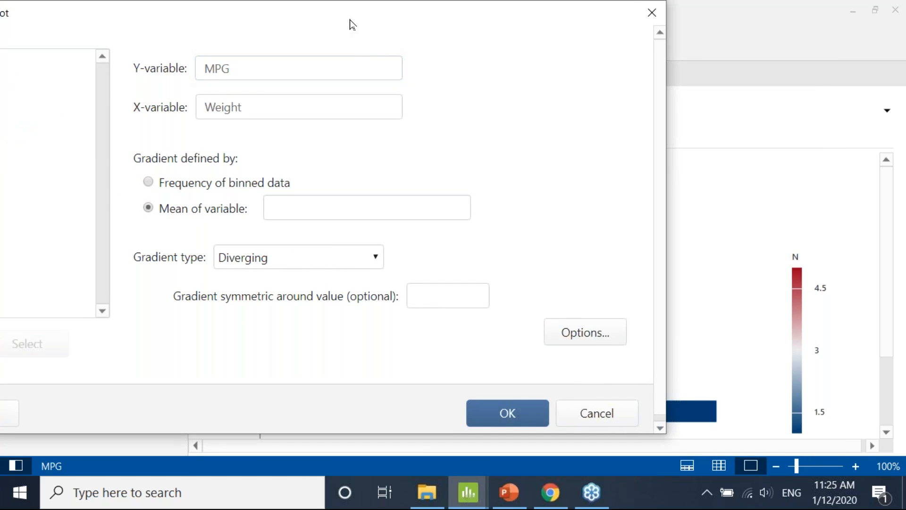
{"action": "left_click_drag", "start_coordinate": [352, 24], "coordinate": [456, 25]}
{"action": "left_click", "coordinate": [429, 207]}
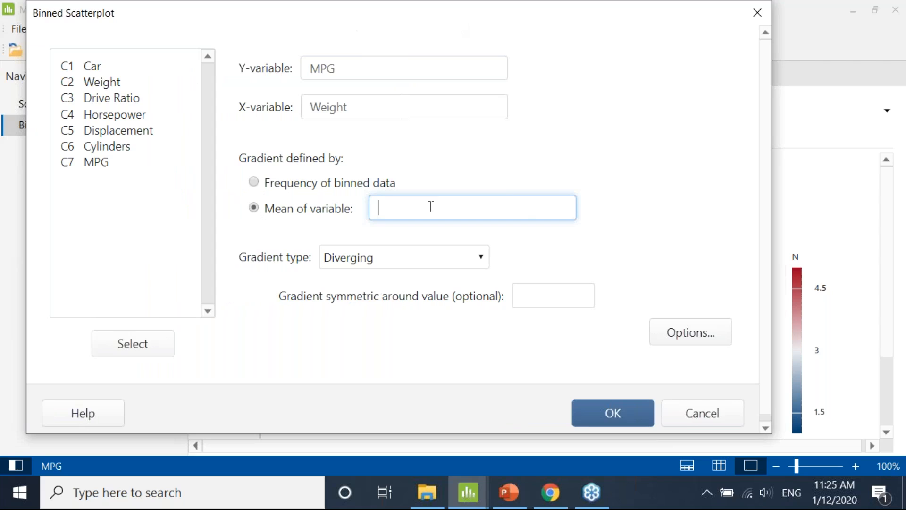
{"action": "double_click", "coordinate": [137, 130]}
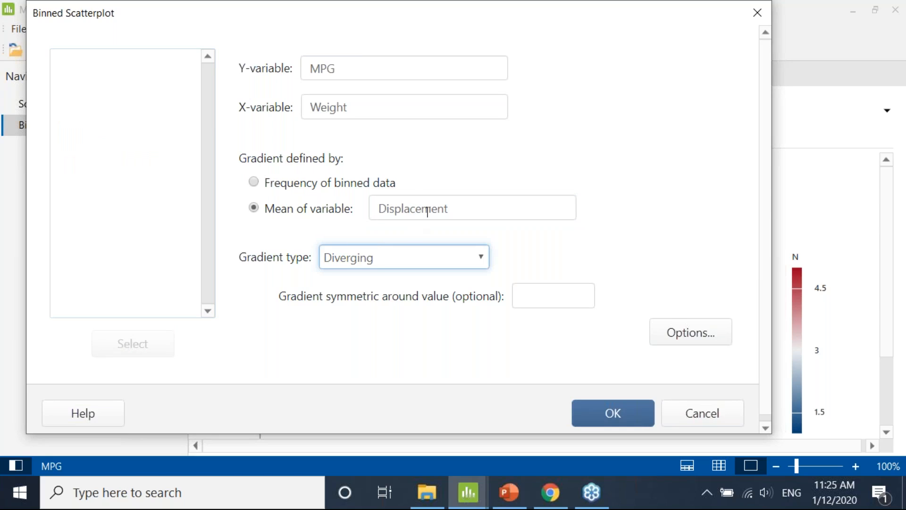
{"action": "left_click", "coordinate": [613, 412]}
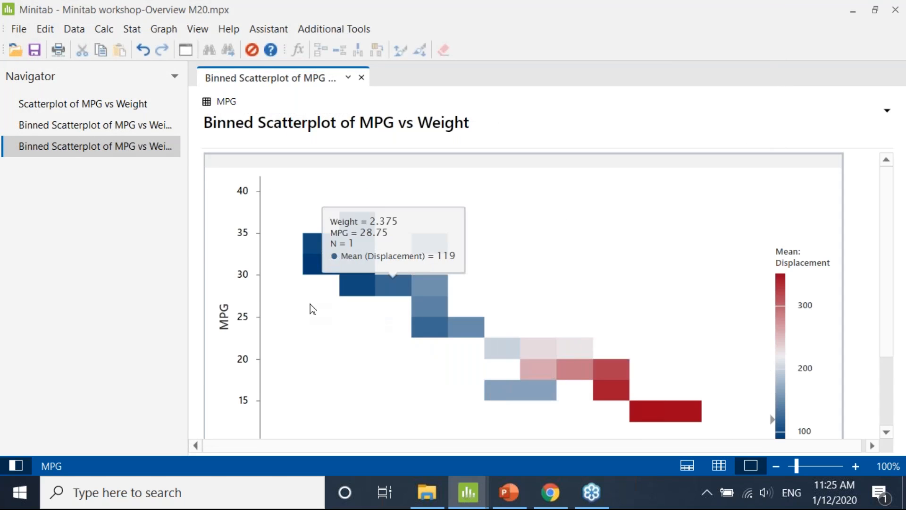
- Compare the bins of the frequency-based binned scatterplot with those of the one colored by mean Displacement
{"action": "left_click", "coordinate": [118, 125]}
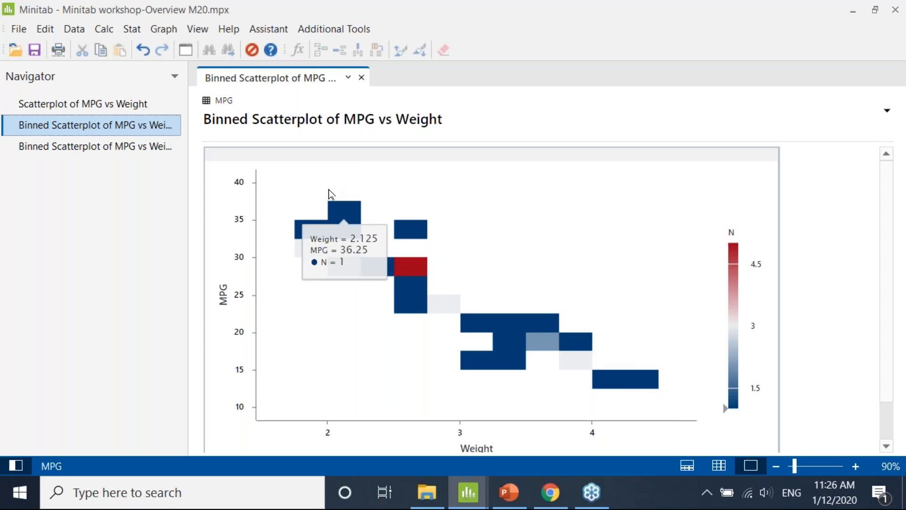
{"action": "left_click", "coordinate": [138, 155]}
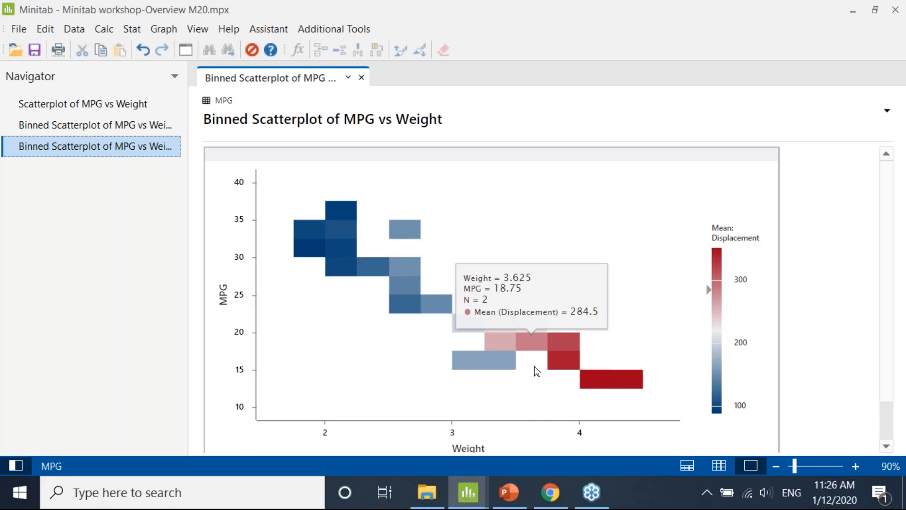
- Switch to the PowerPoint presentation and present slide 24, Parallel Coordinates Plot, revealing its Scatter Plot diagram
{"action": "mouse_move", "coordinate": [550, 493]}
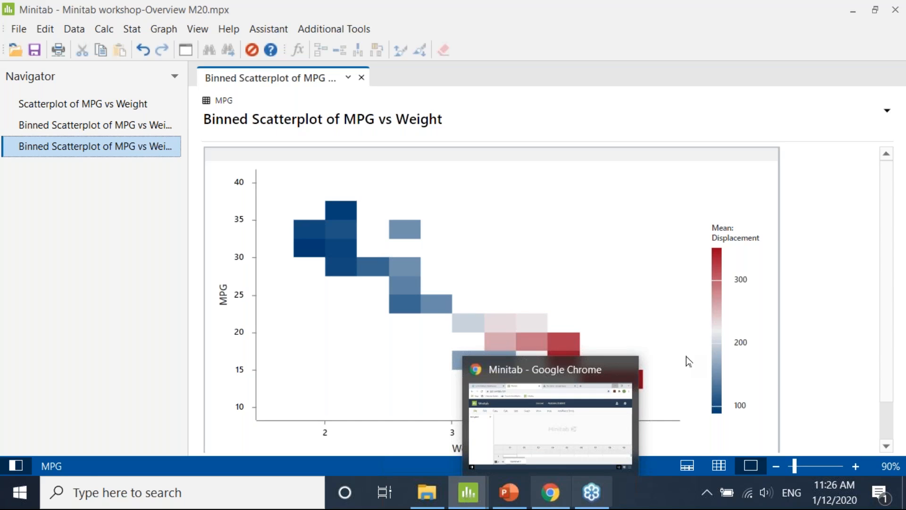
{"action": "left_click", "coordinate": [510, 493]}
{"action": "scroll", "coordinate": [103, 283], "scroll_direction": "down", "scroll_amount": 8}
{"action": "left_click", "coordinate": [108, 279]}
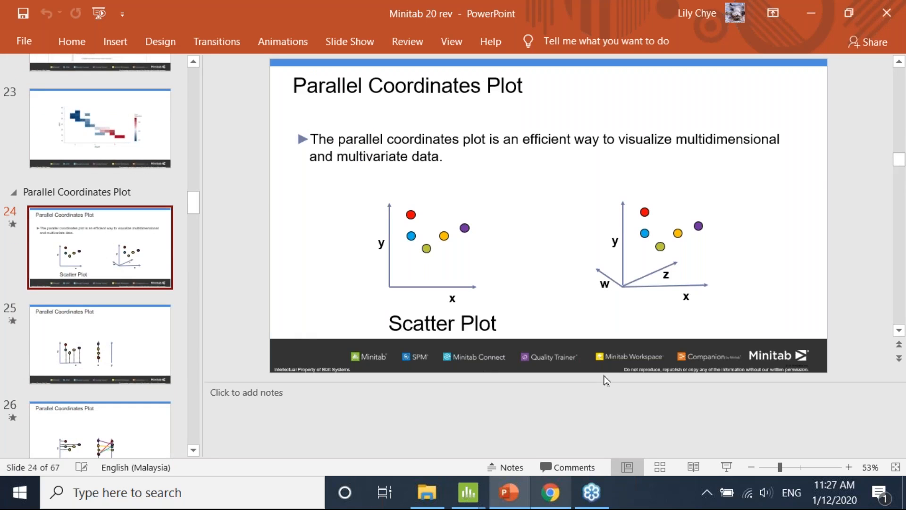
{"action": "left_click", "coordinate": [727, 467]}
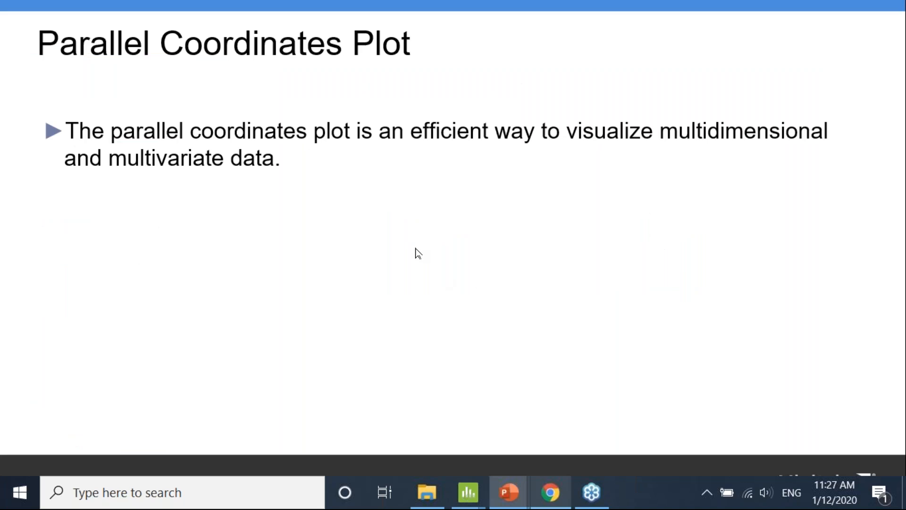
{"action": "left_click", "coordinate": [418, 253]}
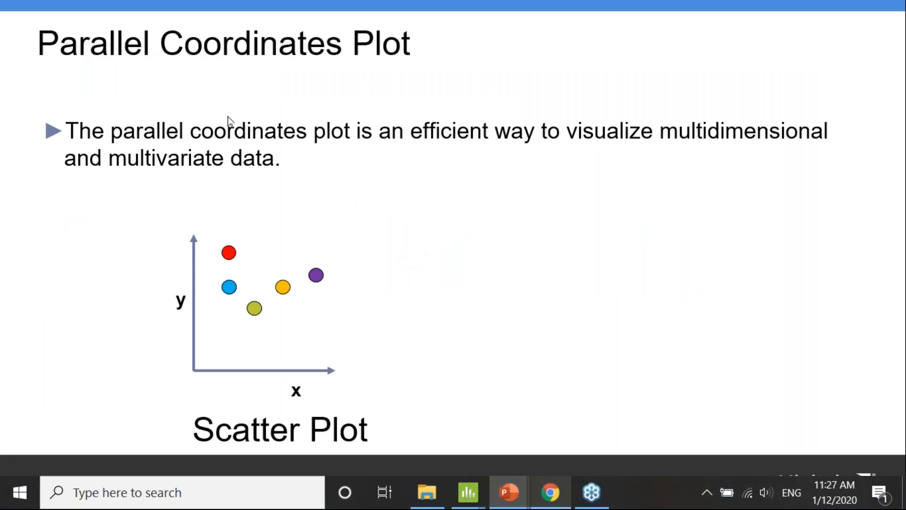
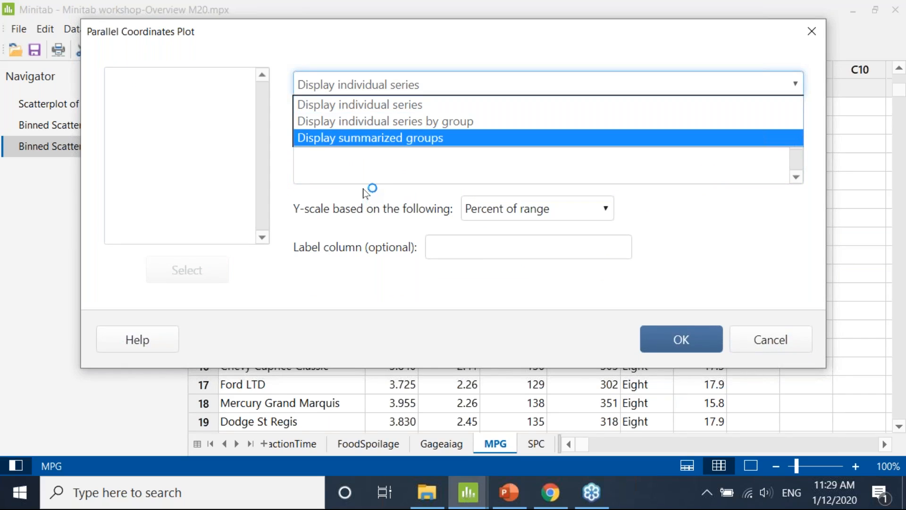
- Set the parallel coordinates plot to display individual series by group
{"action": "left_click", "coordinate": [364, 177]}
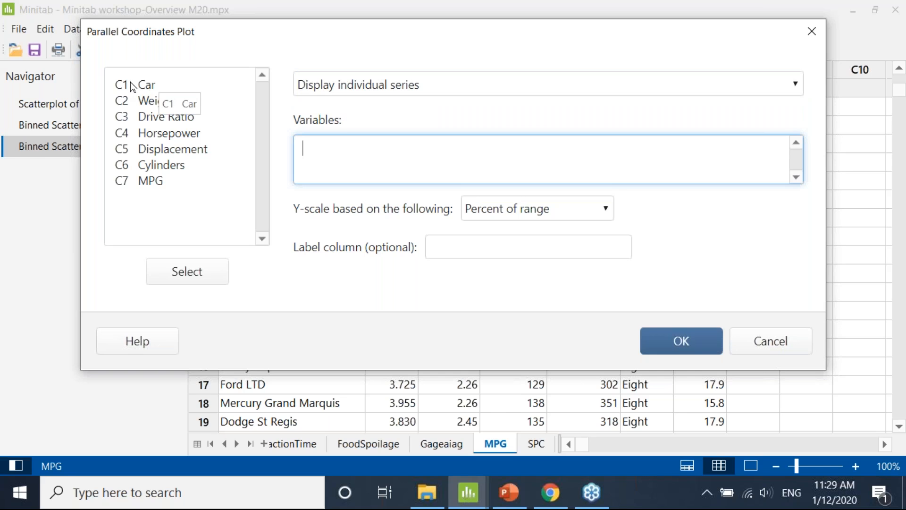
{"action": "double_click", "coordinate": [359, 92]}
{"action": "left_click", "coordinate": [359, 92]}
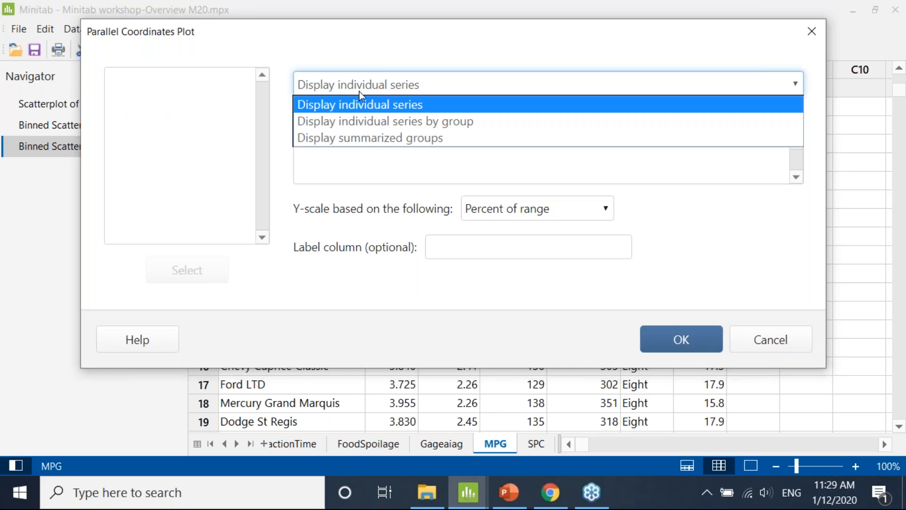
{"action": "left_click", "coordinate": [366, 121]}
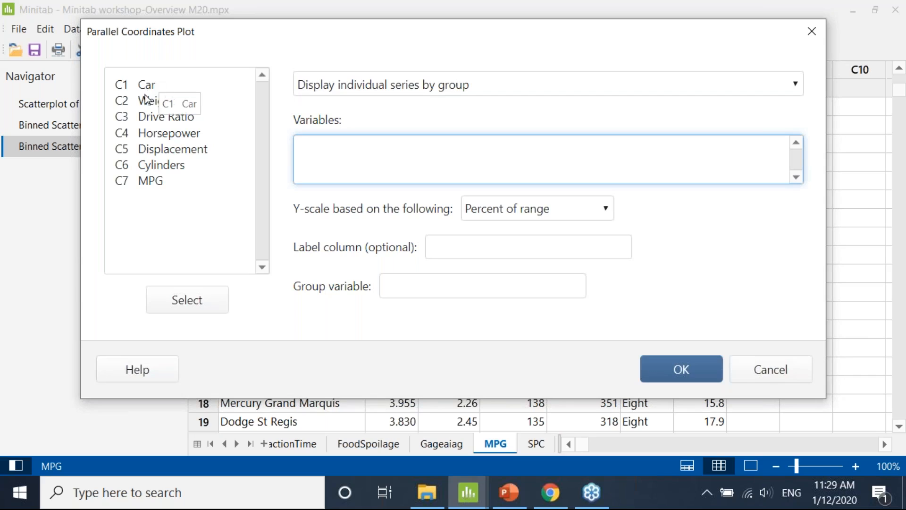
- Add Weight, Drive Ratio, Horsepower, Displacement and MPG as the variables of the parallel coordinates plot
{"action": "left_click", "coordinate": [148, 100]}
{"action": "double_click", "coordinate": [159, 101]}
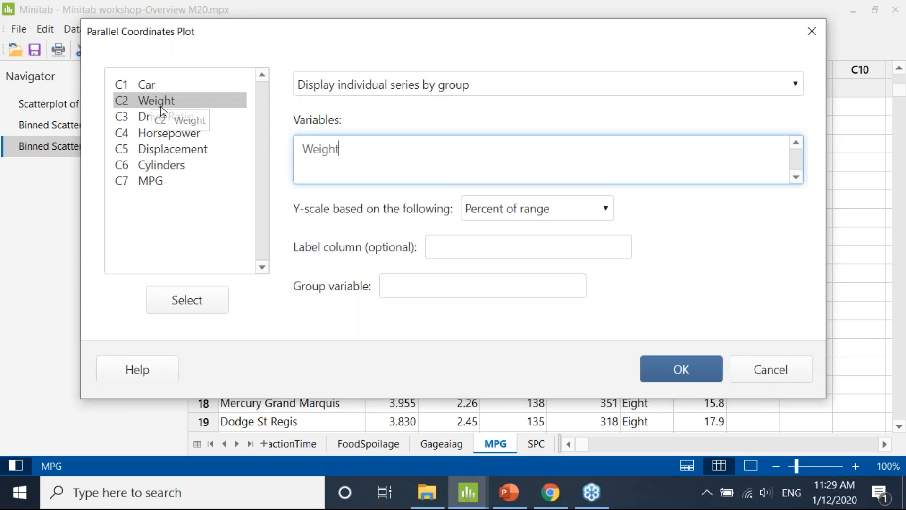
{"action": "double_click", "coordinate": [160, 116]}
{"action": "double_click", "coordinate": [191, 133]}
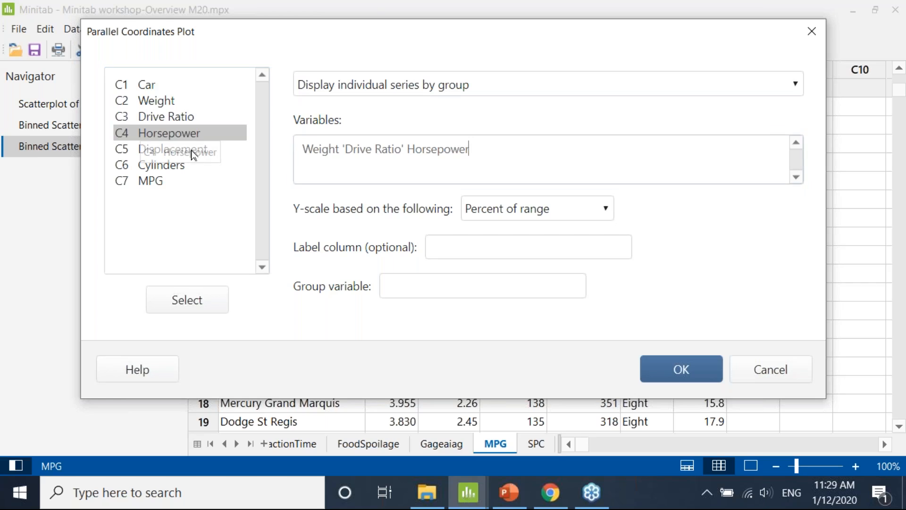
{"action": "left_click", "coordinate": [198, 152]}
{"action": "double_click", "coordinate": [198, 152]}
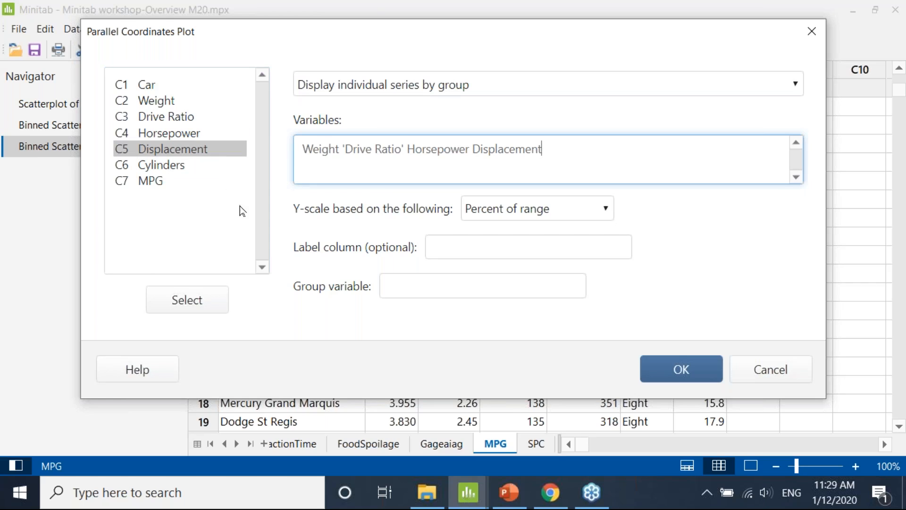
{"action": "left_click", "coordinate": [151, 182]}
{"action": "double_click", "coordinate": [186, 182]}
- Keep the Y-scale at Percent of range, set Car as the group variable and create the parallel coordinates plot
{"action": "left_click", "coordinate": [512, 209]}
{"action": "left_click", "coordinate": [512, 209]}
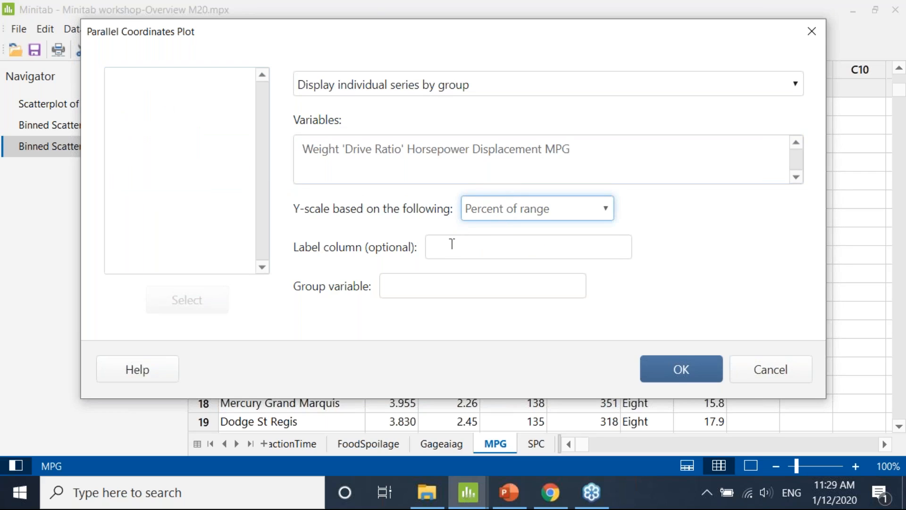
{"action": "left_click", "coordinate": [417, 279]}
{"action": "left_click", "coordinate": [149, 78]}
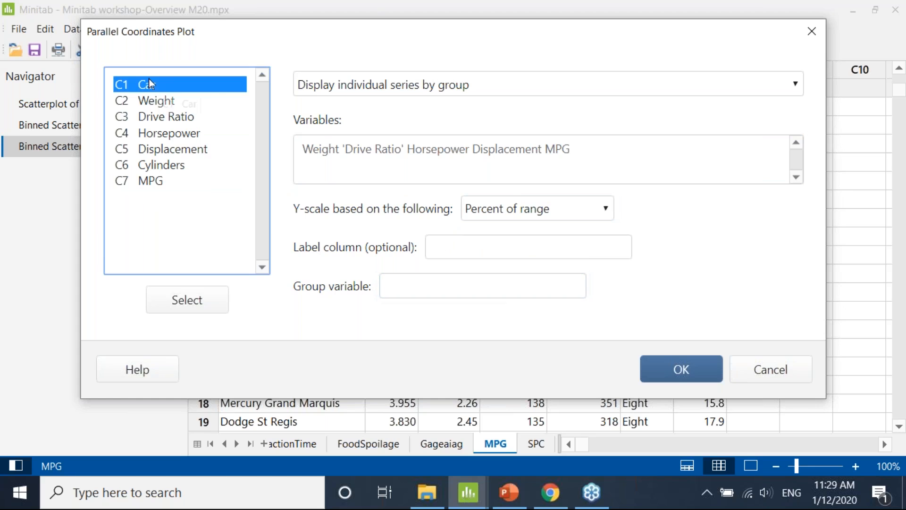
{"action": "double_click", "coordinate": [148, 78]}
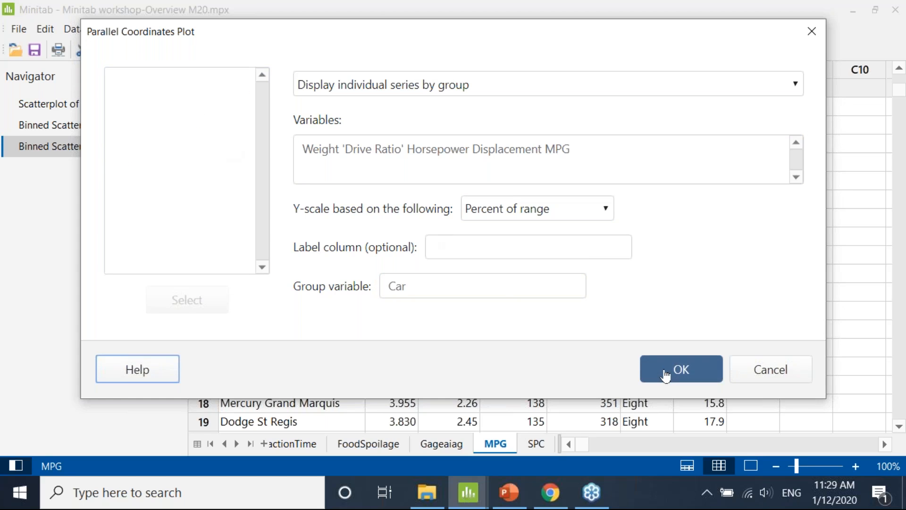
{"action": "left_click", "coordinate": [645, 370]}
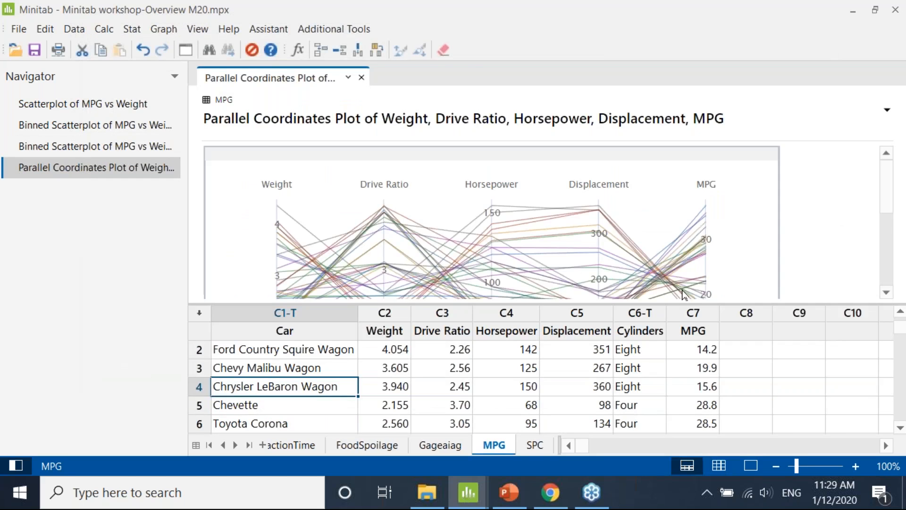
- Reopen the Parallel Coordinates Plot settings and review the display types, chosen variables and Y-scale options
{"action": "left_click", "coordinate": [158, 34]}
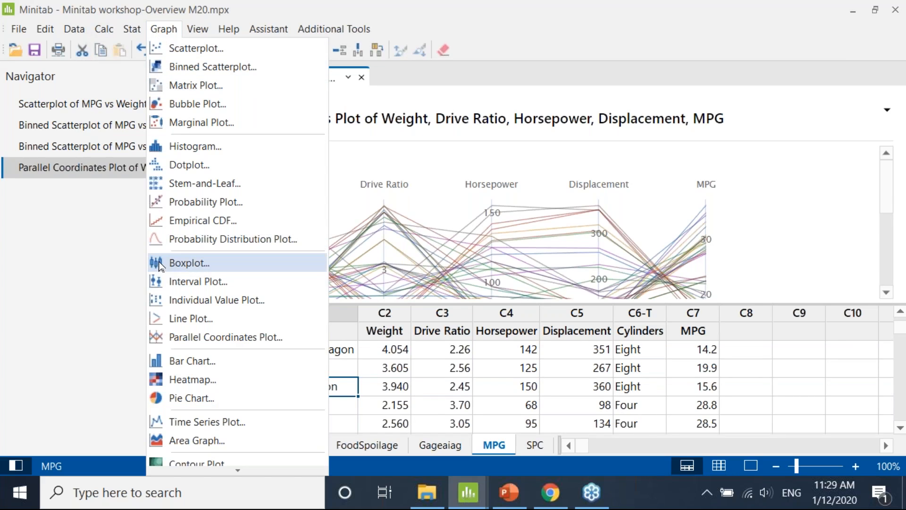
{"action": "left_click", "coordinate": [224, 337]}
{"action": "left_click", "coordinate": [397, 113]}
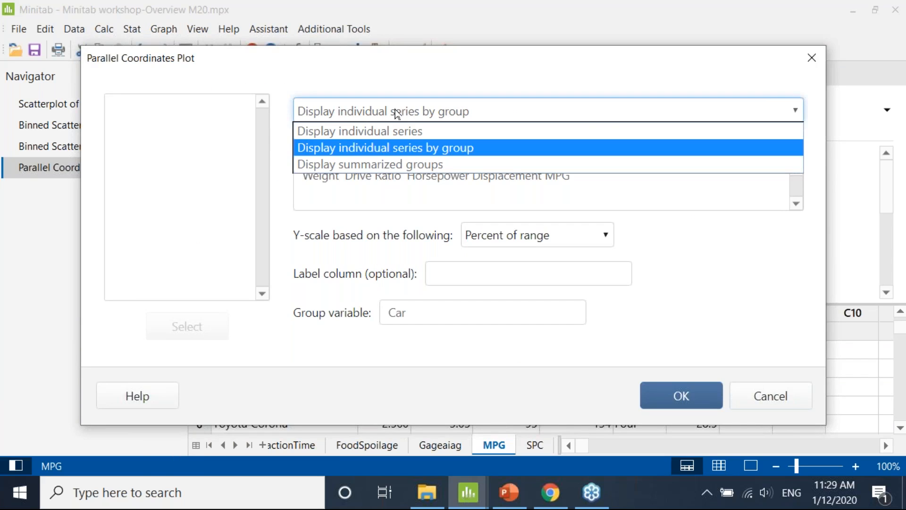
{"action": "left_click", "coordinate": [394, 150]}
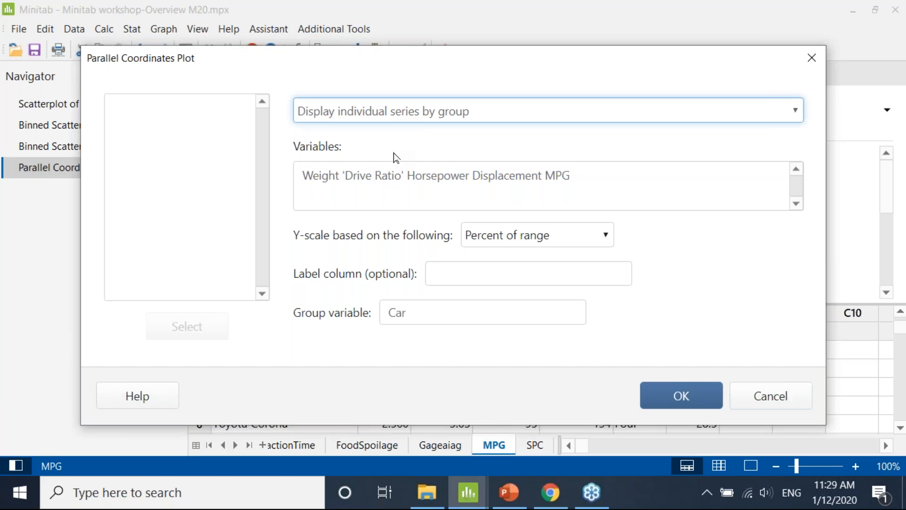
{"action": "left_click", "coordinate": [367, 194]}
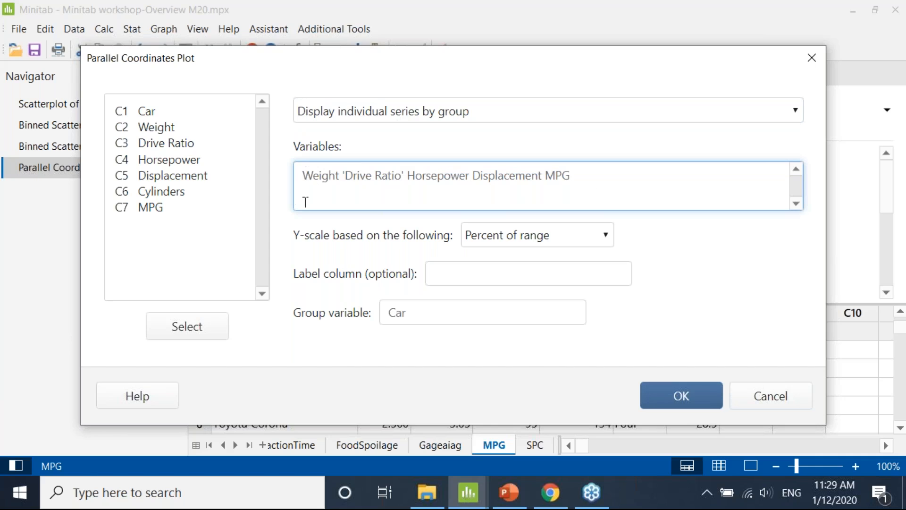
{"action": "left_click_drag", "start_coordinate": [491, 59], "coordinate": [205, 77]}
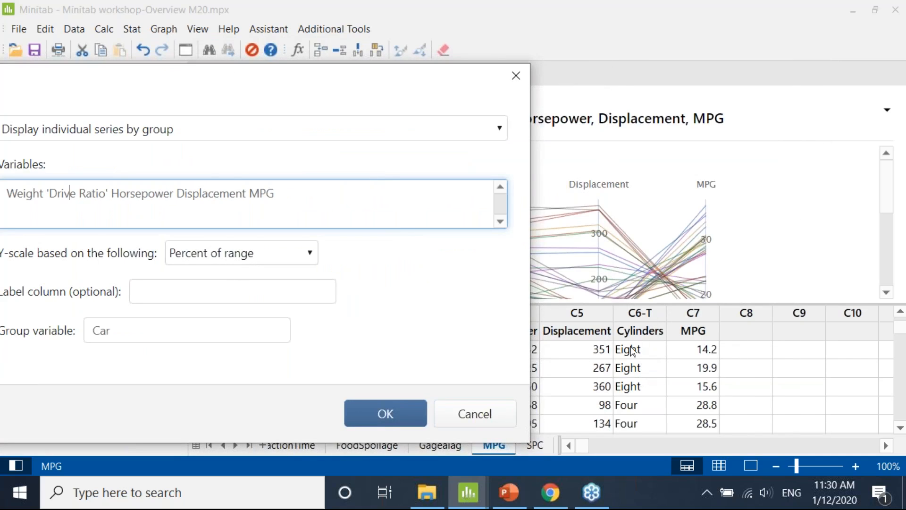
{"action": "left_click_drag", "start_coordinate": [354, 85], "coordinate": [562, 77]}
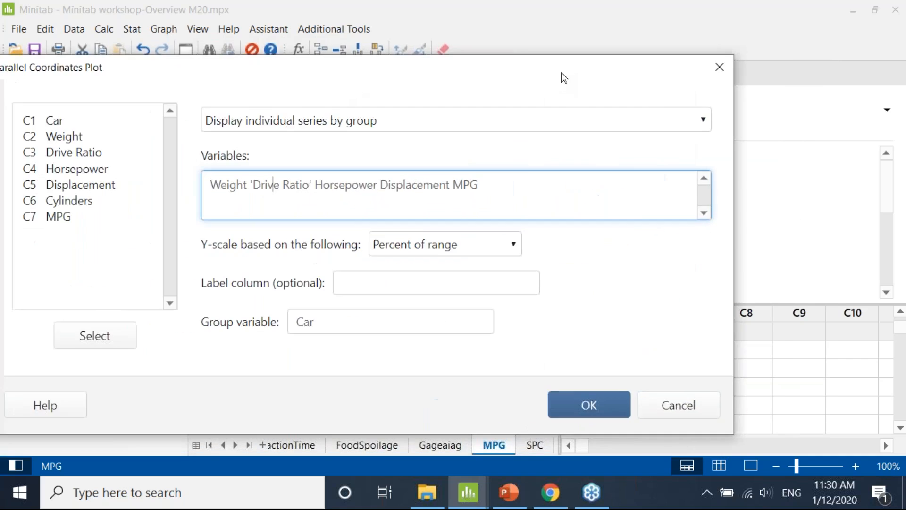
{"action": "left_click", "coordinate": [446, 244]}
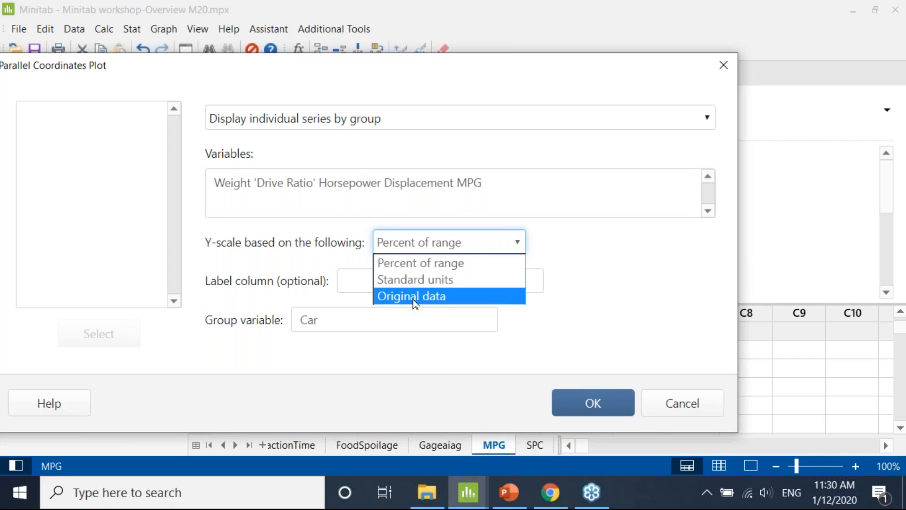
- Switch to the PowerPoint presentation, present the four-axis diagram on slide 24, Parallel Coordinates Plot, and end the show
{"action": "left_click", "coordinate": [516, 499]}
{"action": "scroll", "coordinate": [149, 169], "scroll_direction": "up", "scroll_amount": 5}
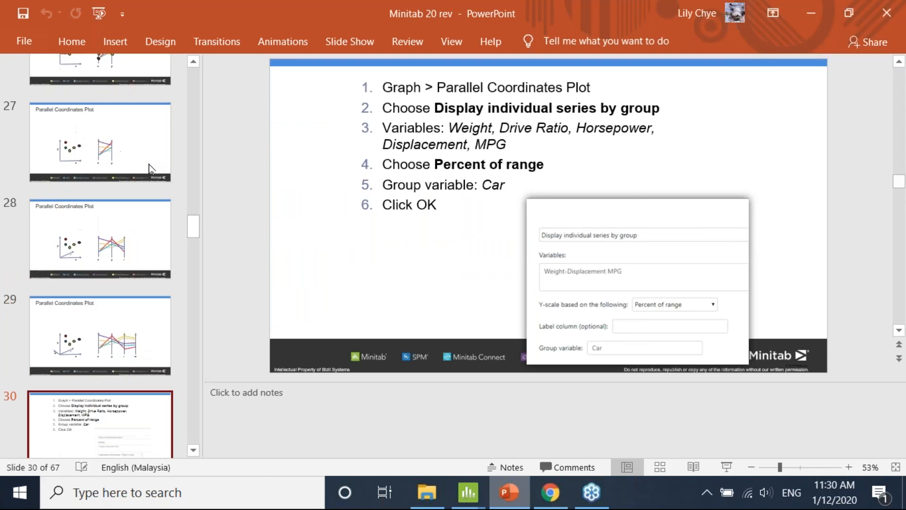
{"action": "scroll", "coordinate": [149, 169], "scroll_direction": "up", "scroll_amount": 3}
{"action": "left_click", "coordinate": [140, 216]}
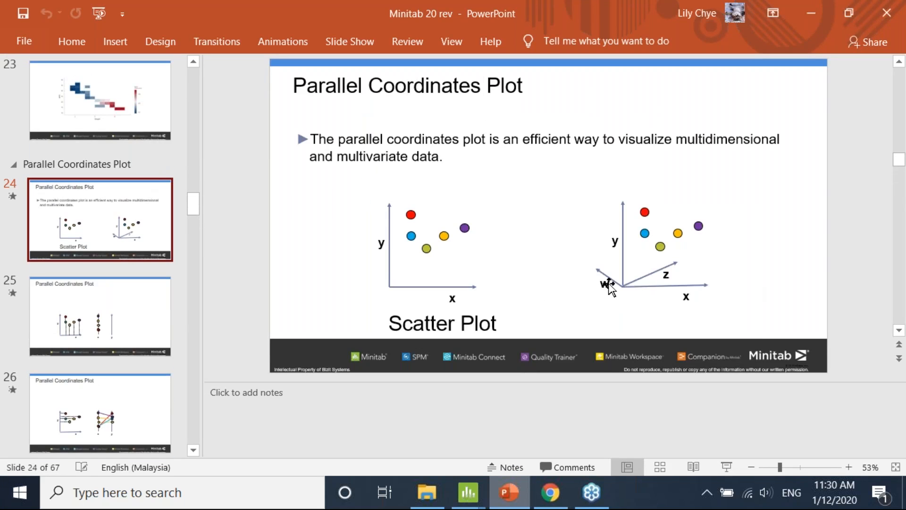
{"action": "left_click", "coordinate": [727, 467]}
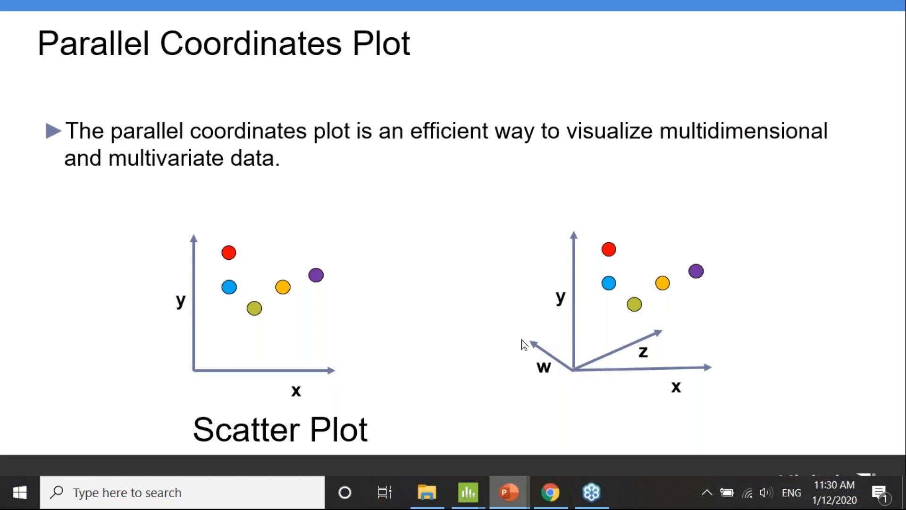
{"action": "right_click", "coordinate": [415, 259]}
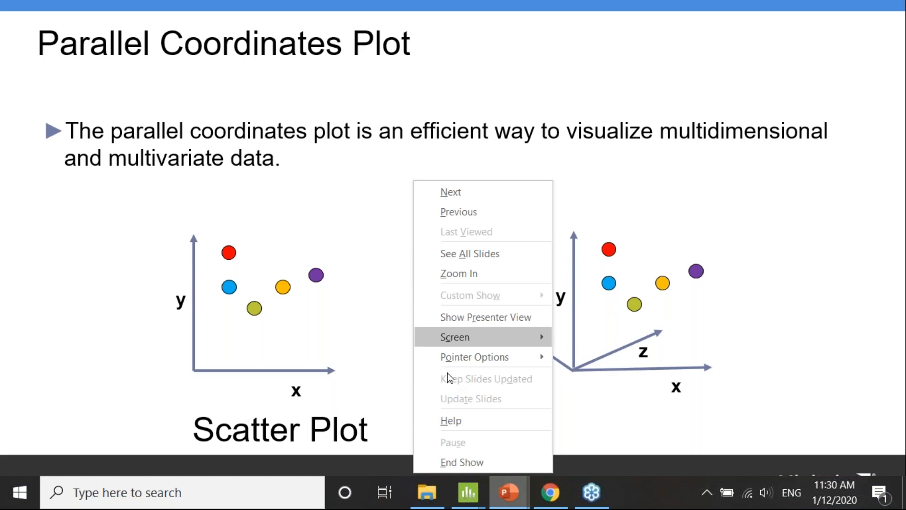
{"action": "left_click", "coordinate": [448, 463]}
- Switch back to the Minitab workshop project and create another parallel coordinates plot grouped by Car with the Percent of range Y-scale
{"action": "mouse_move", "coordinate": [468, 493]}
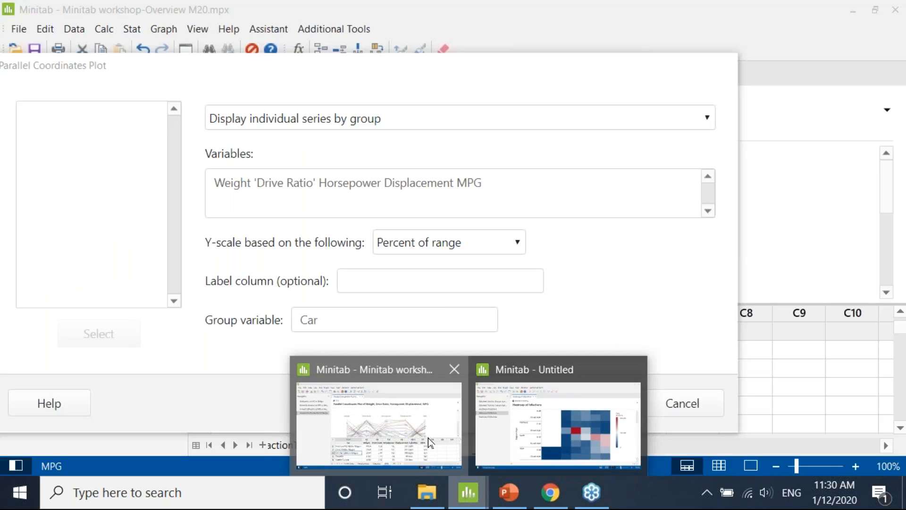
{"action": "left_click", "coordinate": [428, 438]}
{"action": "left_click", "coordinate": [434, 244]}
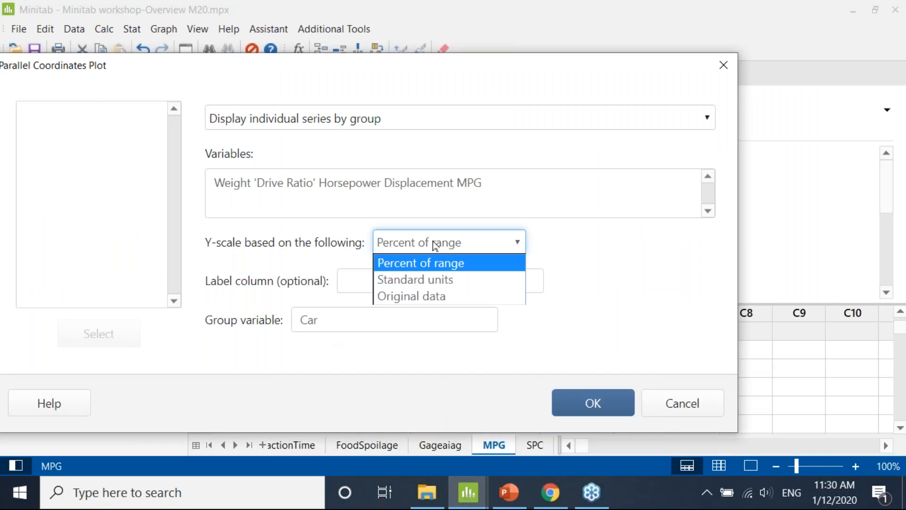
{"action": "left_click", "coordinate": [584, 296]}
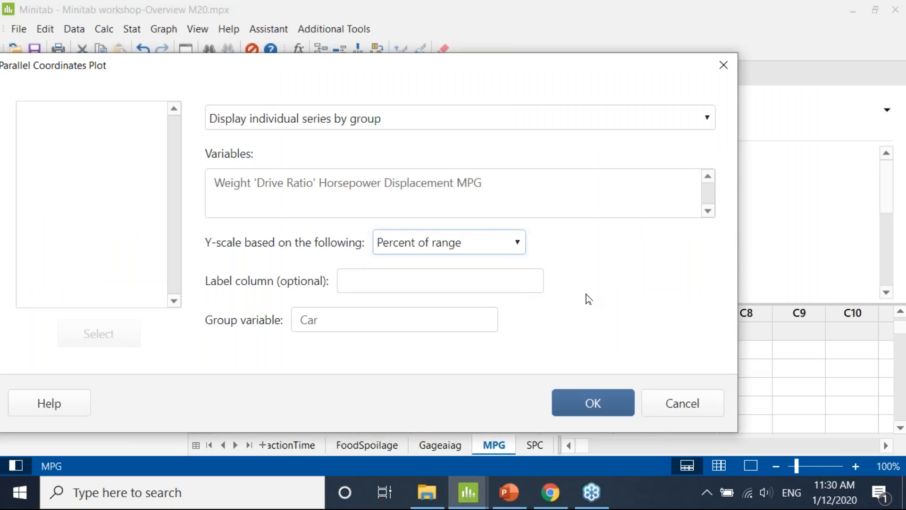
{"action": "left_click", "coordinate": [581, 406]}
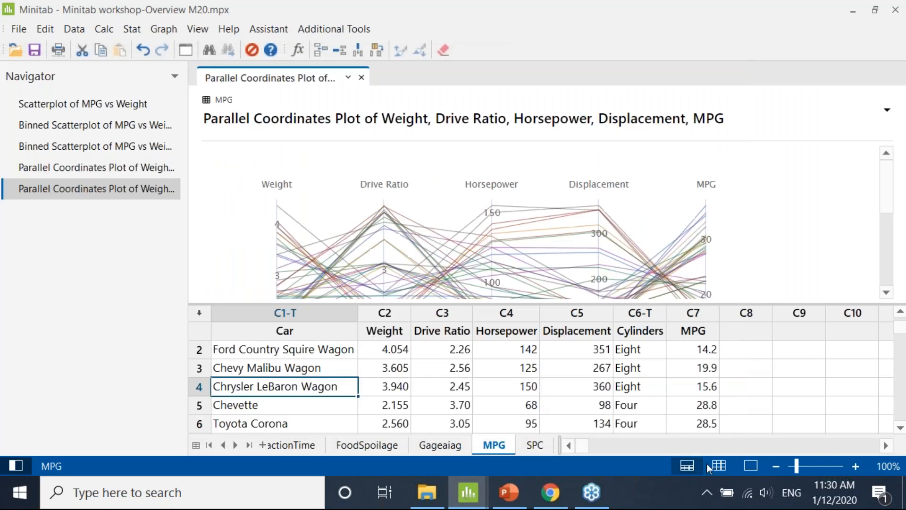
- Show only the output with the Navigator hidden and examine the individual car lines across the plot's axes
{"action": "left_click", "coordinate": [751, 466]}
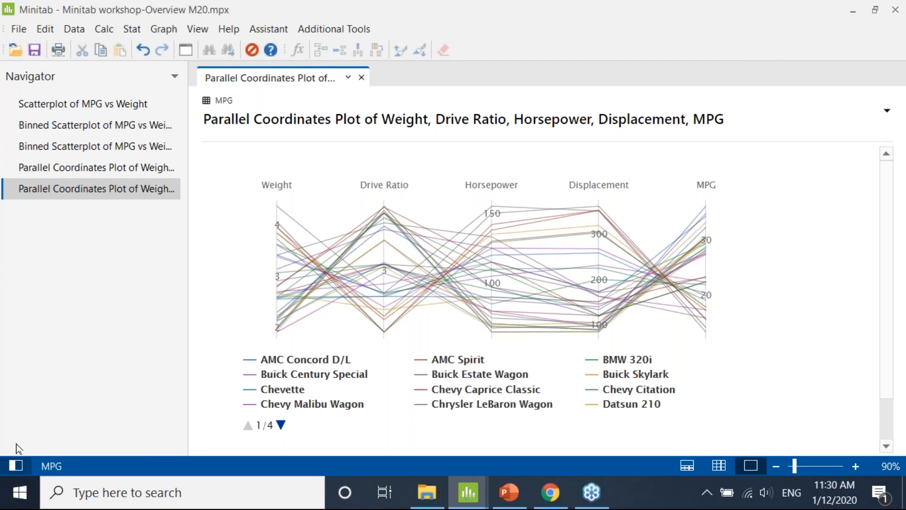
{"action": "left_click", "coordinate": [16, 466]}
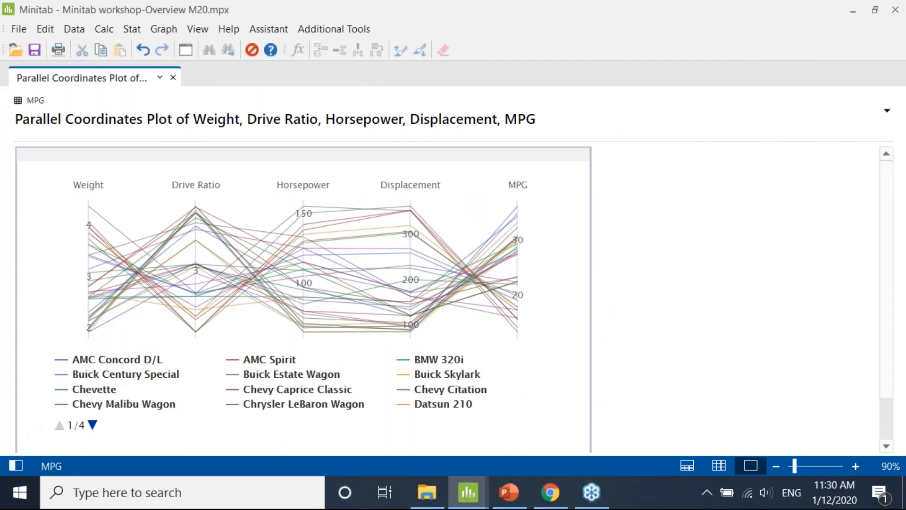
{"action": "mouse_move", "coordinate": [479, 319]}
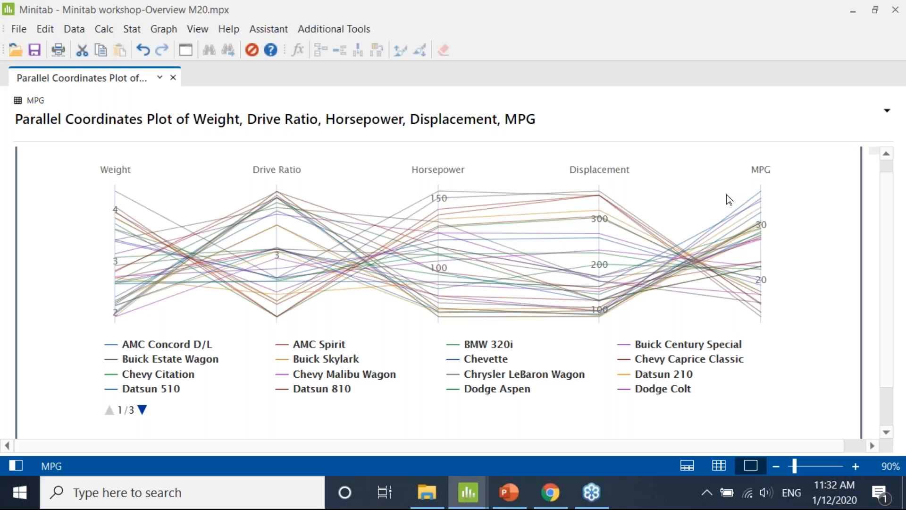
{"action": "mouse_move", "coordinate": [757, 202]}
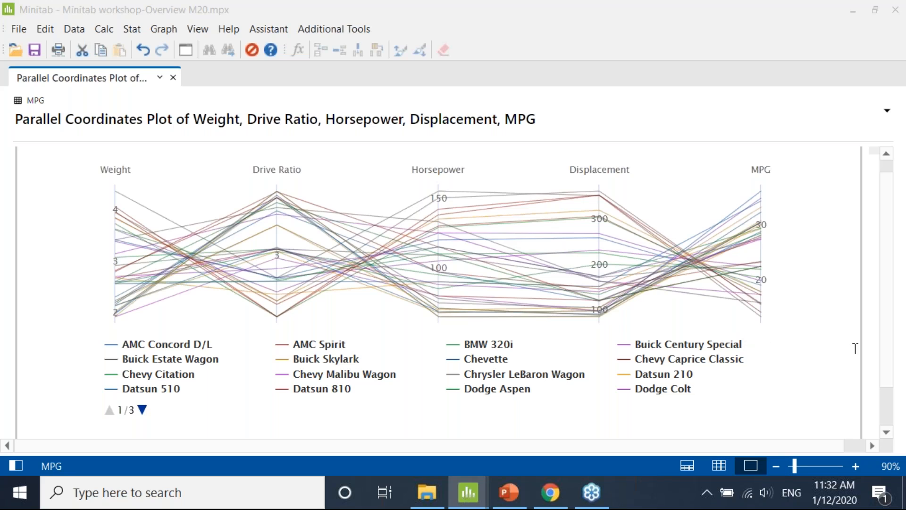
{"action": "left_click", "coordinate": [824, 179]}
{"action": "left_click", "coordinate": [812, 243]}
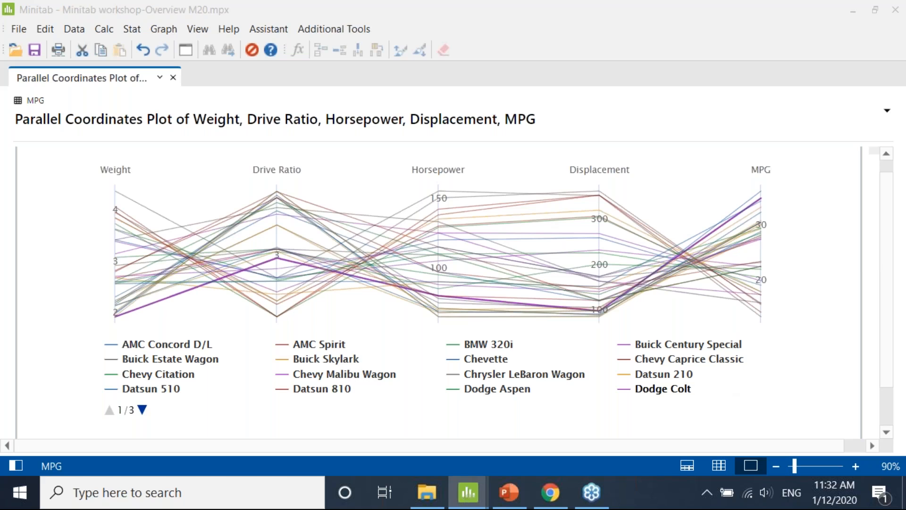
- Look at the heatmap of Infections in the Untitled project and return to the Minitab workshop project
{"action": "mouse_move", "coordinate": [479, 495]}
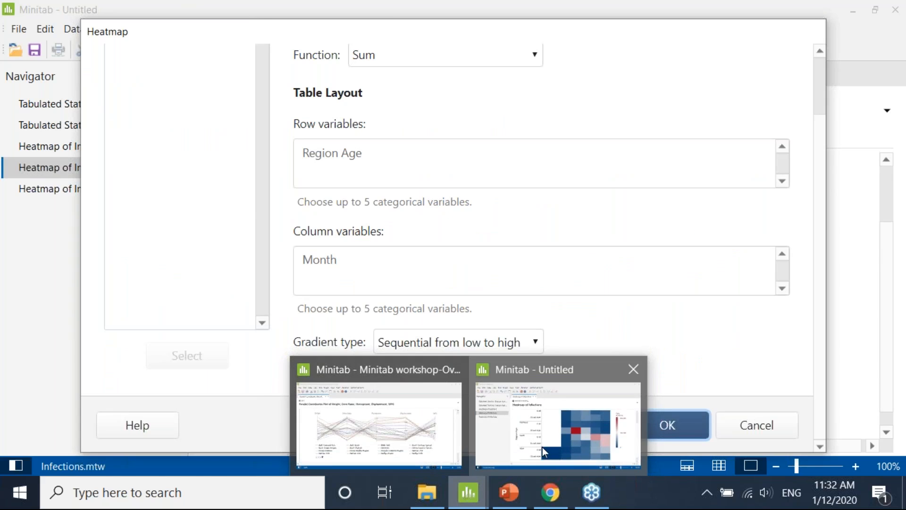
{"action": "left_click", "coordinate": [542, 447]}
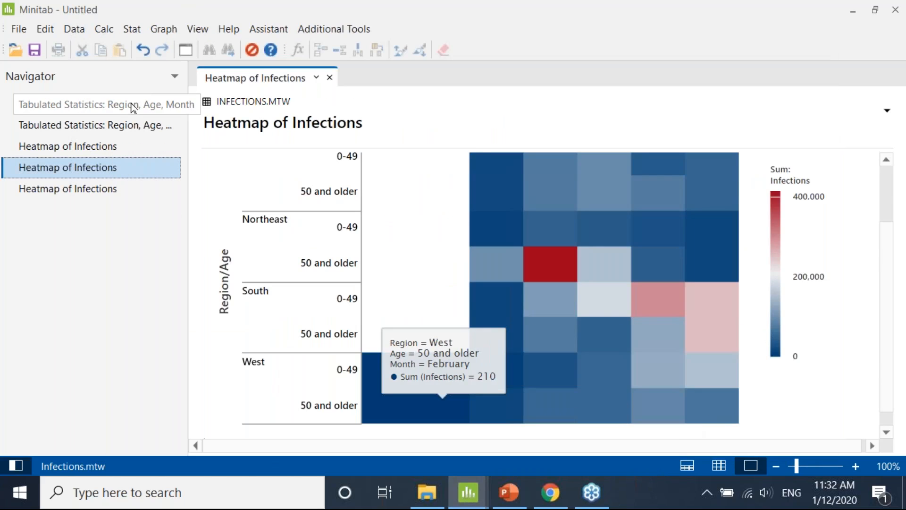
{"action": "left_click", "coordinate": [468, 492]}
{"action": "left_click", "coordinate": [373, 451]}
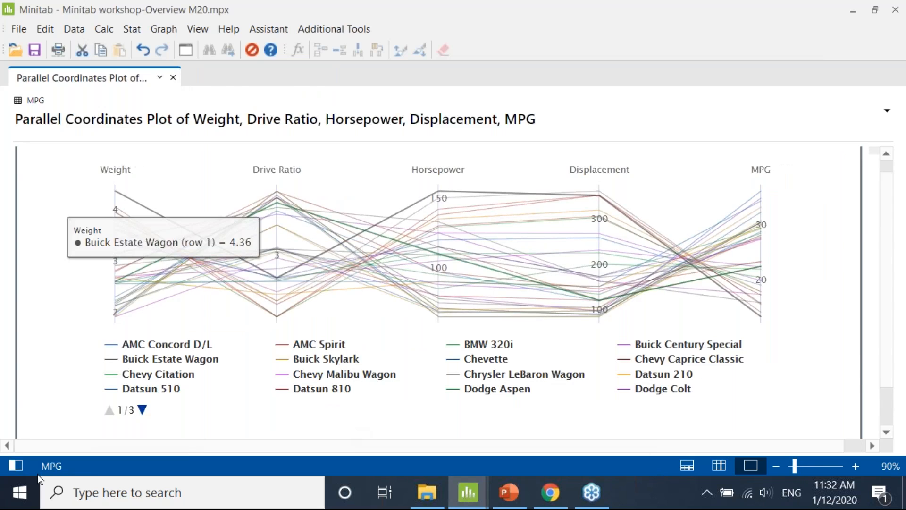
- Show the Navigator again and revisit the scatterplot and the first binned scatterplot of MPG against Weight
{"action": "left_click", "coordinate": [16, 466]}
{"action": "left_click", "coordinate": [76, 124]}
{"action": "left_click", "coordinate": [74, 100]}
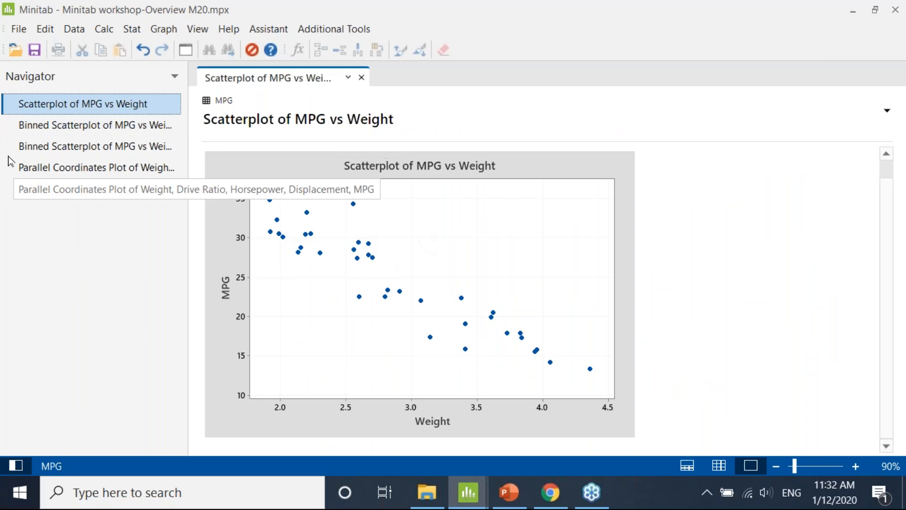
{"action": "left_click", "coordinate": [44, 125]}
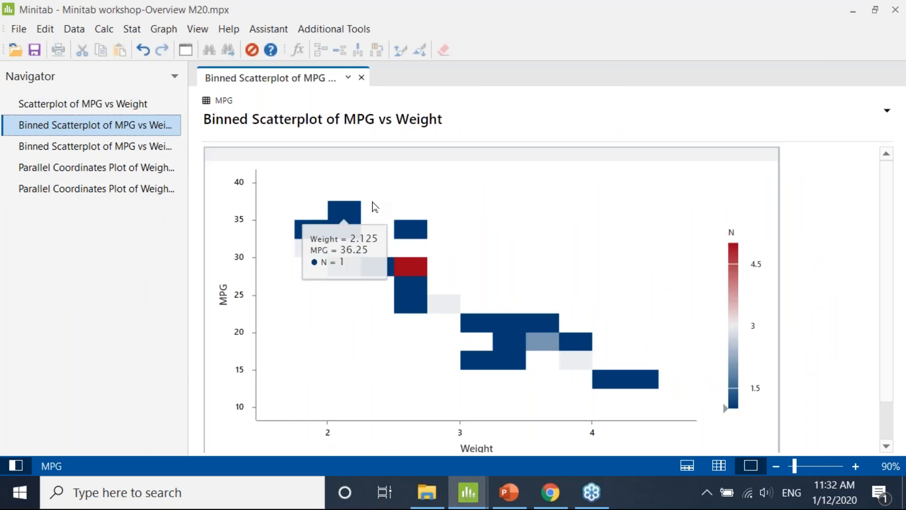
- Open the Diamonds worksheet from the Minitab 20 folder in a separate Minitab window
{"action": "mouse_move", "coordinate": [650, 399]}
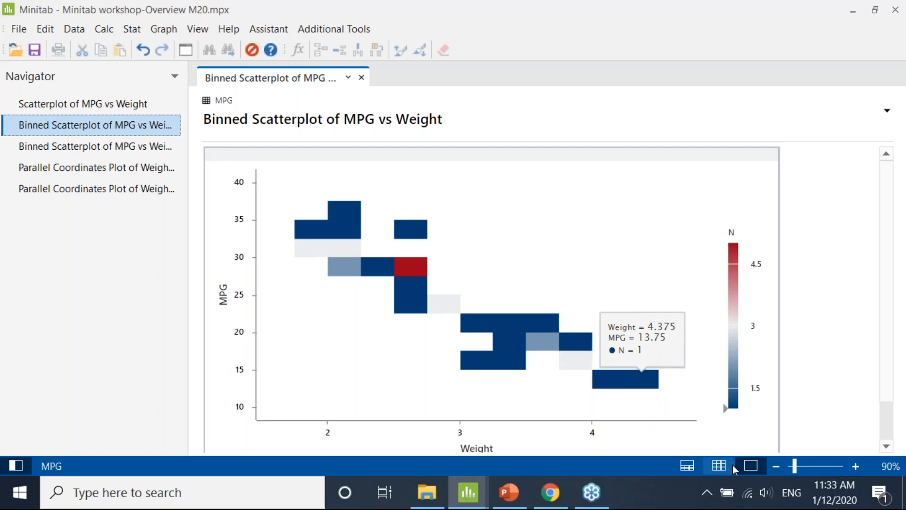
{"action": "mouse_move", "coordinate": [501, 340]}
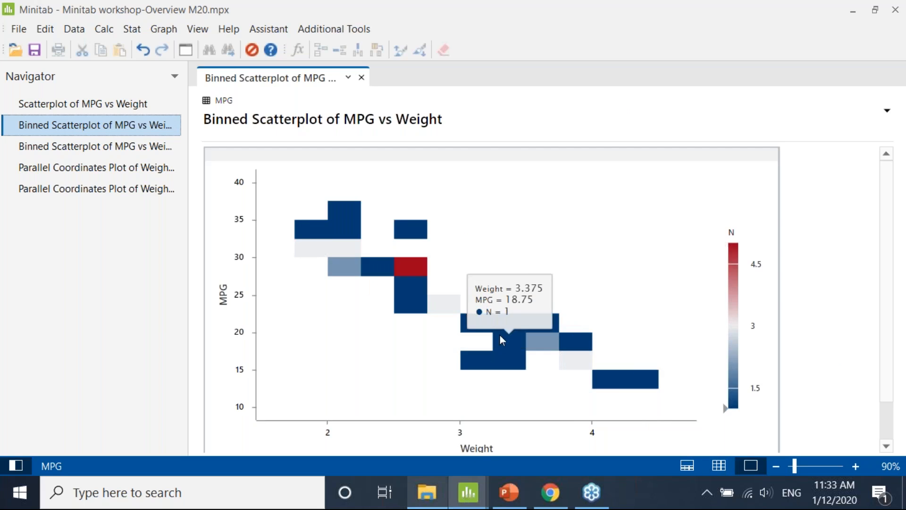
{"action": "left_click", "coordinate": [428, 493]}
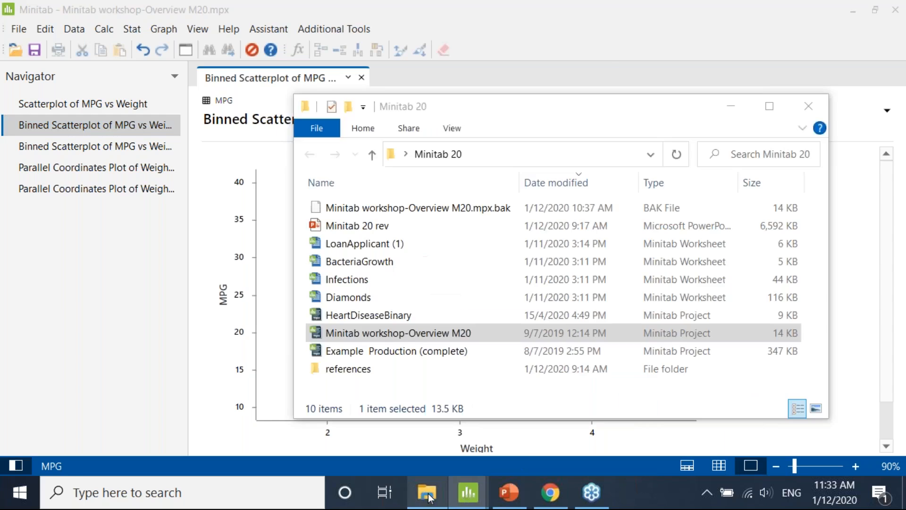
{"action": "left_click", "coordinate": [352, 297]}
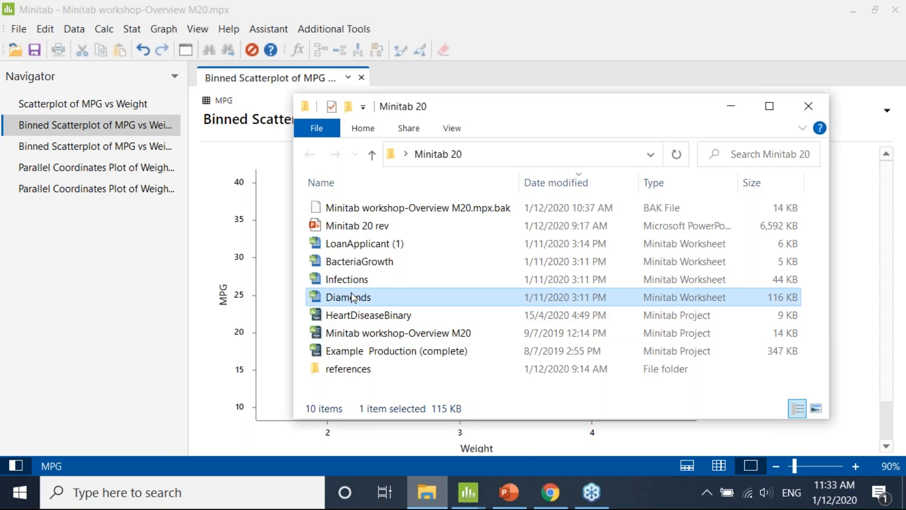
{"action": "double_click", "coordinate": [352, 295]}
{"action": "right_click", "coordinate": [355, 295]}
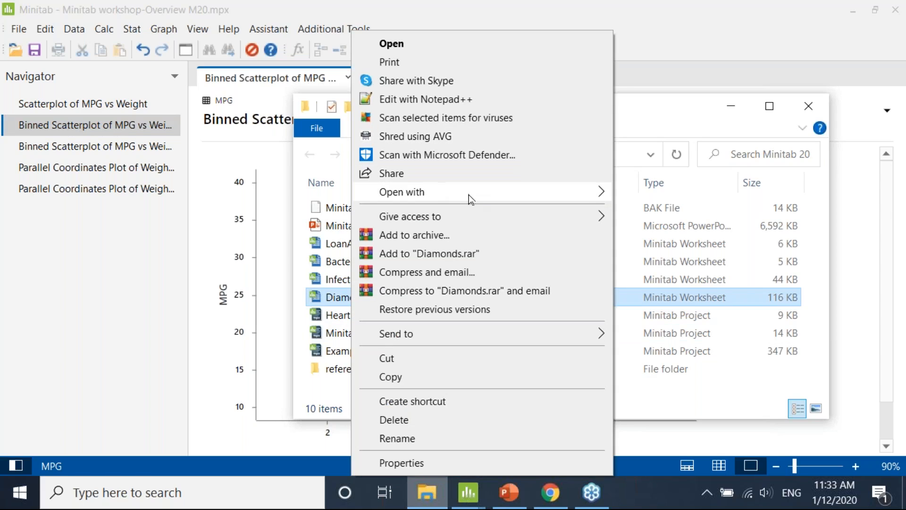
{"action": "mouse_move", "coordinate": [585, 192]}
{"action": "left_click", "coordinate": [660, 250]}
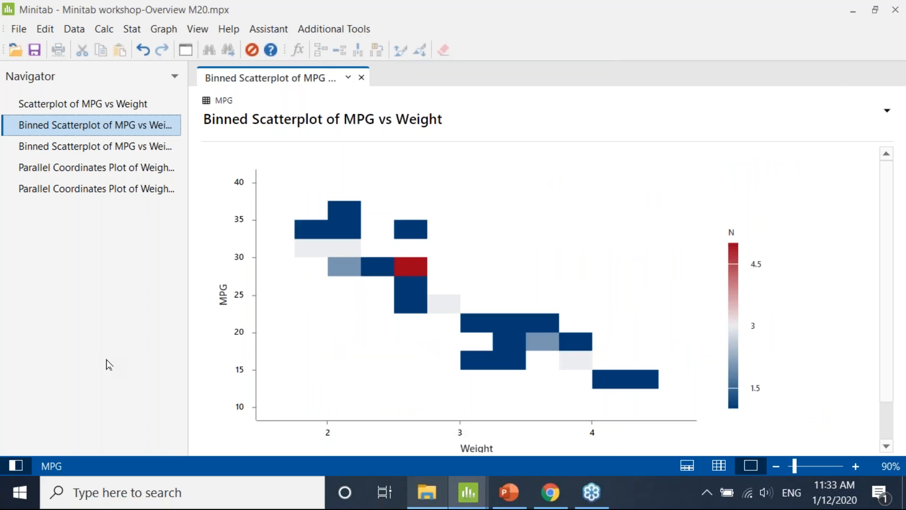
- Show only the MPG data in the workshop project, then switch to the Diamonds.MTW window and maximize it
{"action": "left_click", "coordinate": [718, 466]}
{"action": "left_click", "coordinate": [481, 484]}
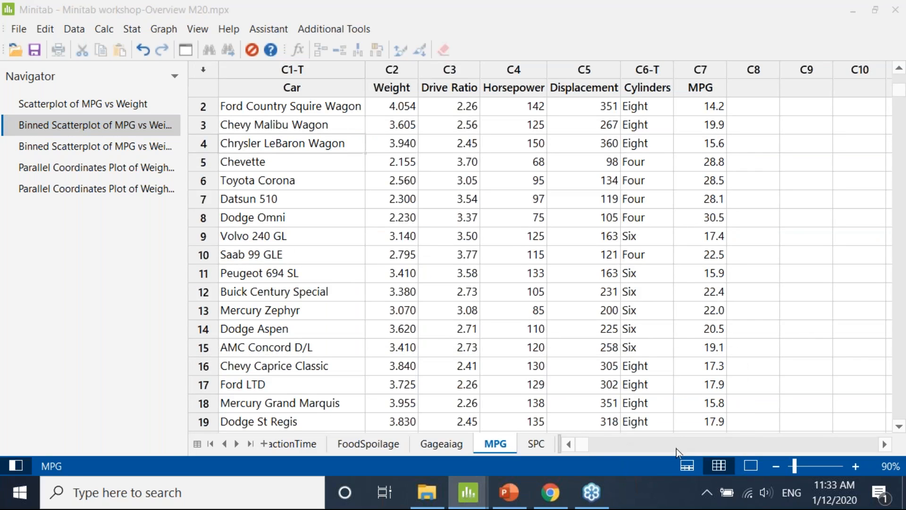
{"action": "mouse_move", "coordinate": [475, 493]}
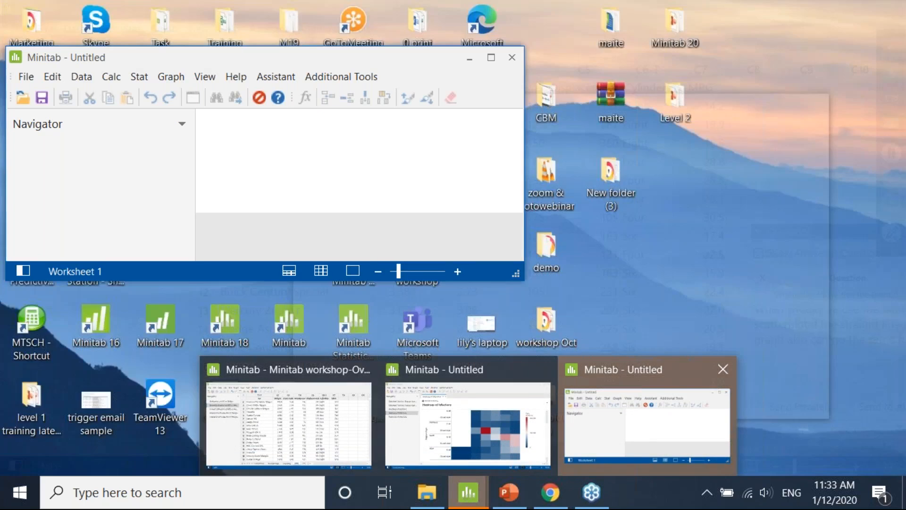
{"action": "left_click", "coordinate": [631, 440]}
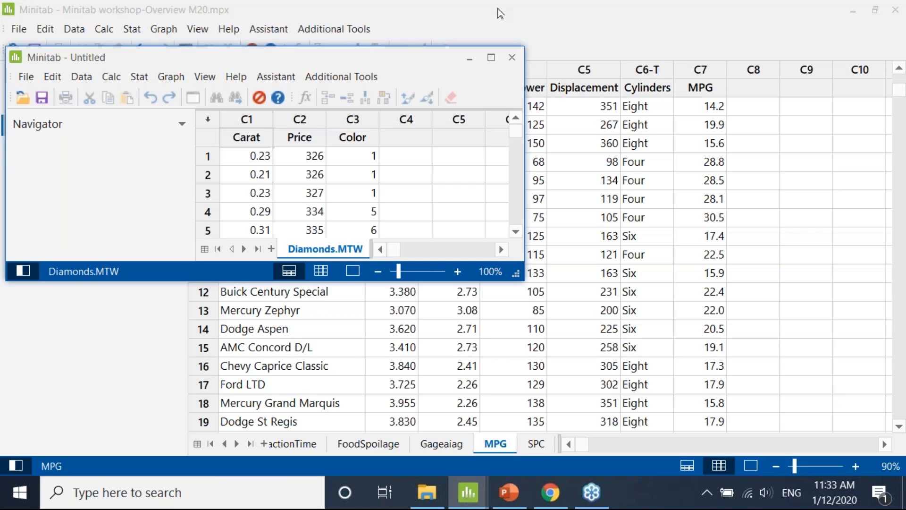
{"action": "left_click", "coordinate": [491, 58]}
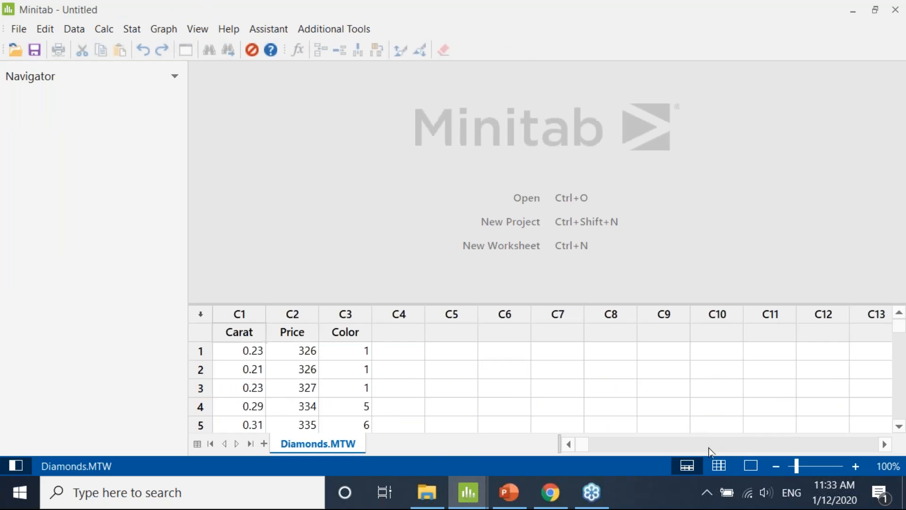
- Show only the Diamonds data, go to its last row and examine the Carat, Price and Color columns
{"action": "left_click", "coordinate": [719, 466]}
{"action": "left_click", "coordinate": [224, 179]}
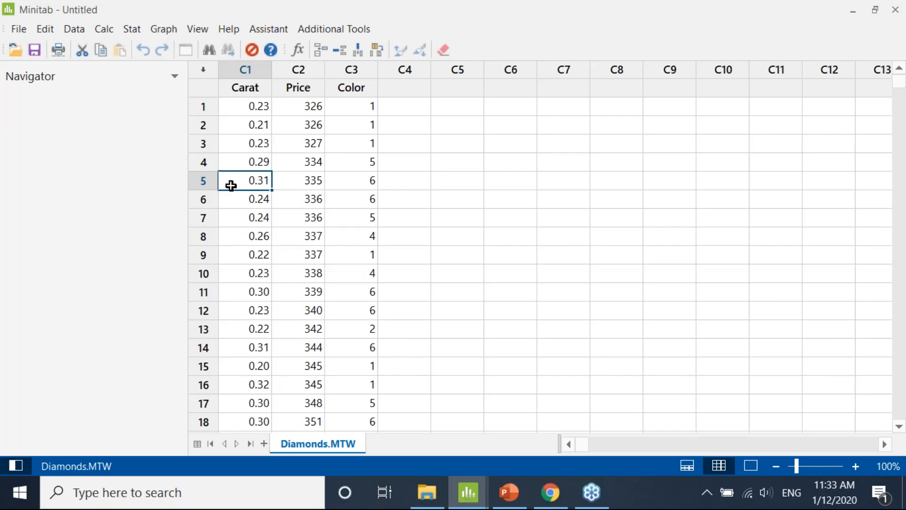
{"action": "key", "text": "ctrl+Down"}
{"action": "key", "text": "alt+space"}
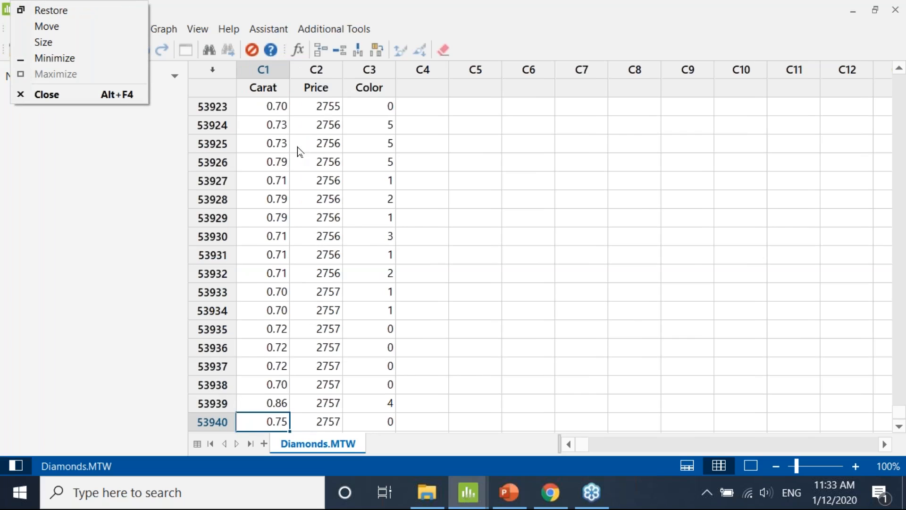
{"action": "left_click", "coordinate": [283, 127]}
{"action": "key", "text": "Right"}
{"action": "key", "text": "Right"}
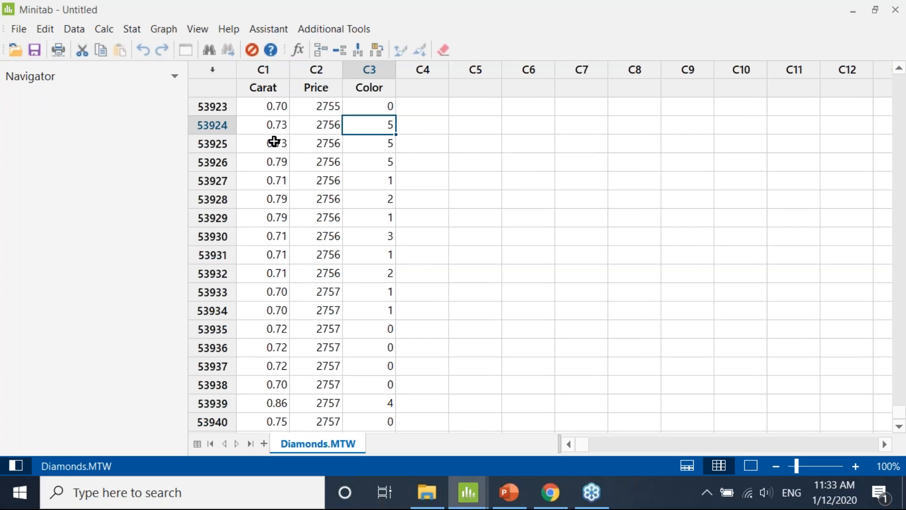
{"action": "left_click", "coordinate": [308, 138]}
{"action": "left_click", "coordinate": [269, 137]}
{"action": "left_click", "coordinate": [327, 132]}
{"action": "left_click", "coordinate": [260, 139]}
{"action": "left_click", "coordinate": [334, 140]}
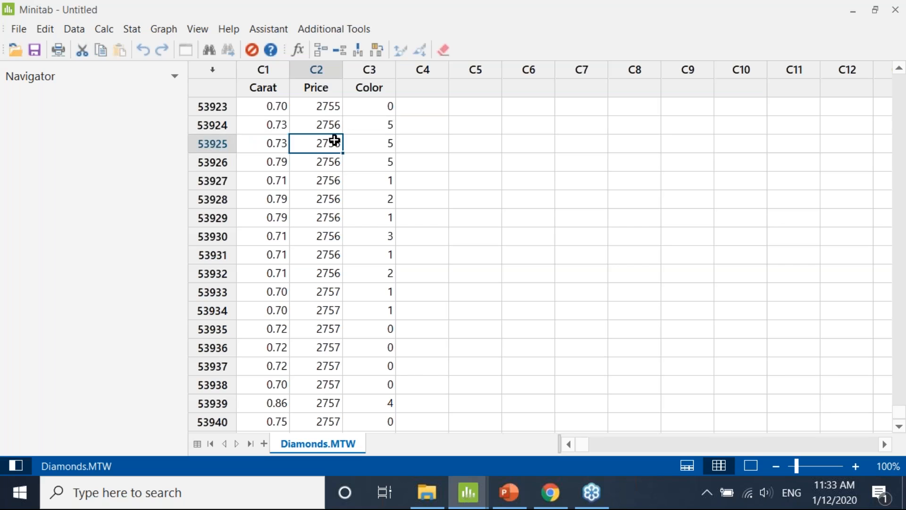
- Create a simple scatterplot with Price as the Y variable and Carat as the X variable
{"action": "left_click", "coordinate": [130, 30]}
{"action": "left_click", "coordinate": [163, 30]}
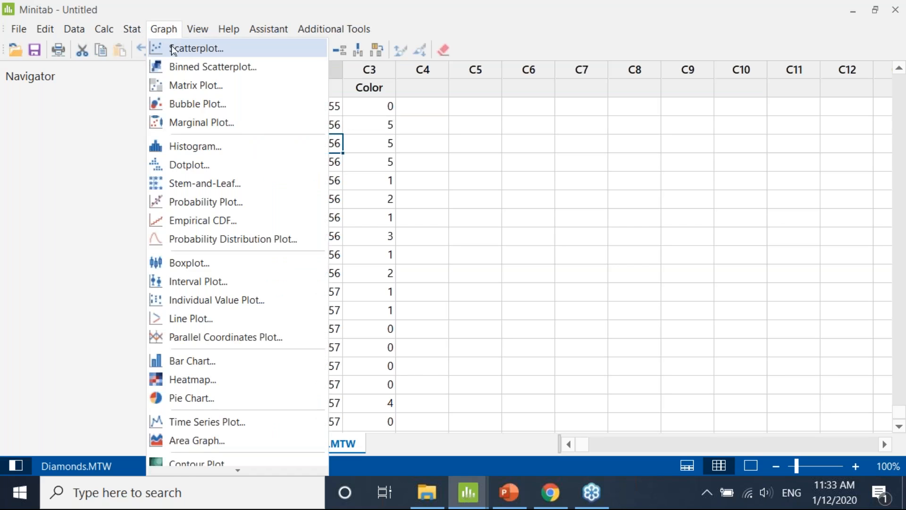
{"action": "left_click", "coordinate": [187, 48]}
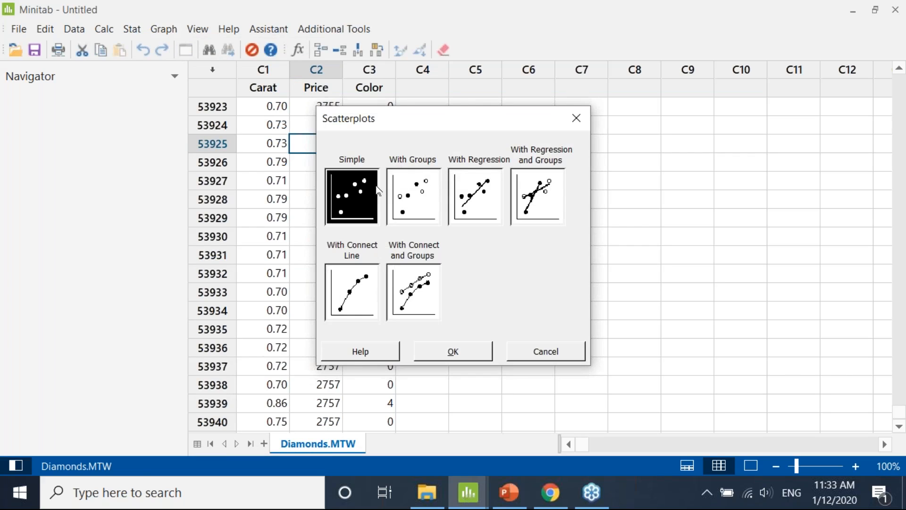
{"action": "double_click", "coordinate": [378, 191]}
{"action": "double_click", "coordinate": [305, 150]}
{"action": "double_click", "coordinate": [304, 138]}
{"action": "left_click_drag", "start_coordinate": [456, 111], "coordinate": [571, 104]}
{"action": "left_click", "coordinate": [628, 351]}
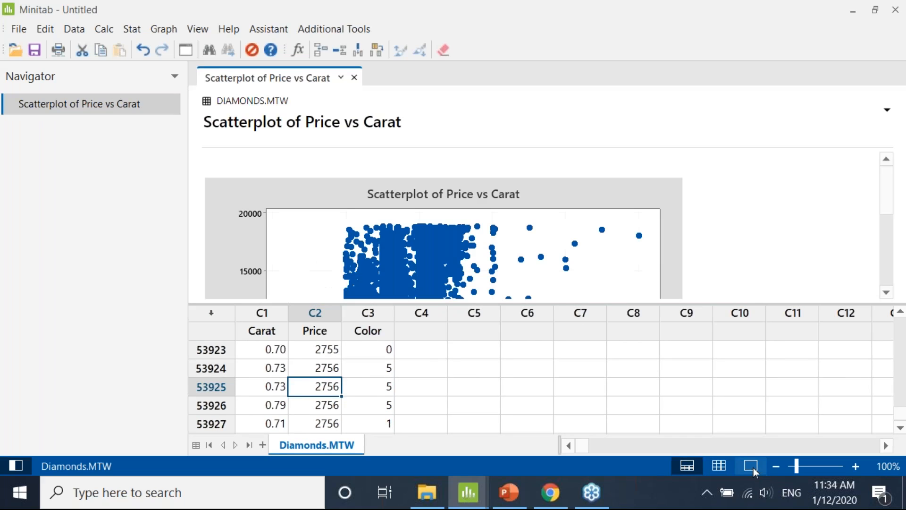
- Show only the output and examine the whole scatterplot of Price against Carat
{"action": "left_click", "coordinate": [754, 468]}
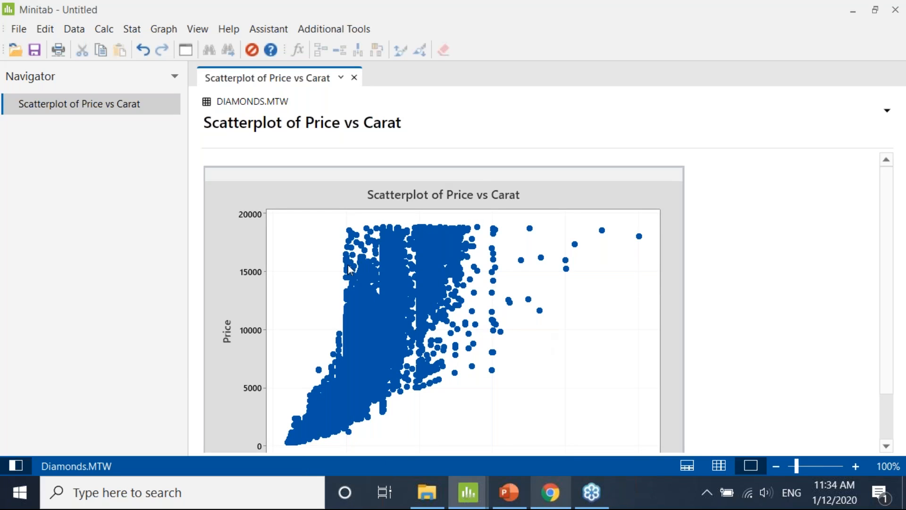
{"action": "scroll", "coordinate": [537, 312], "scroll_direction": "down", "scroll_amount": 1}
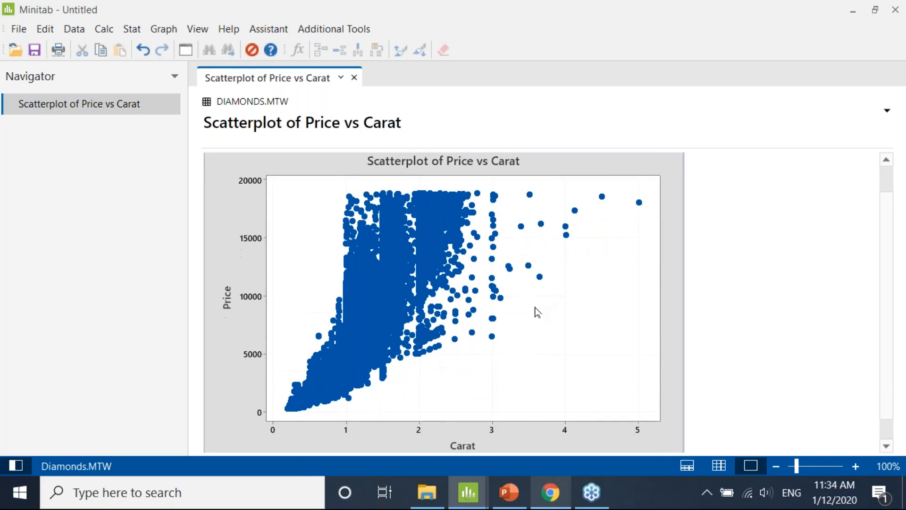
{"action": "scroll", "coordinate": [537, 312], "scroll_direction": "down", "scroll_amount": 1}
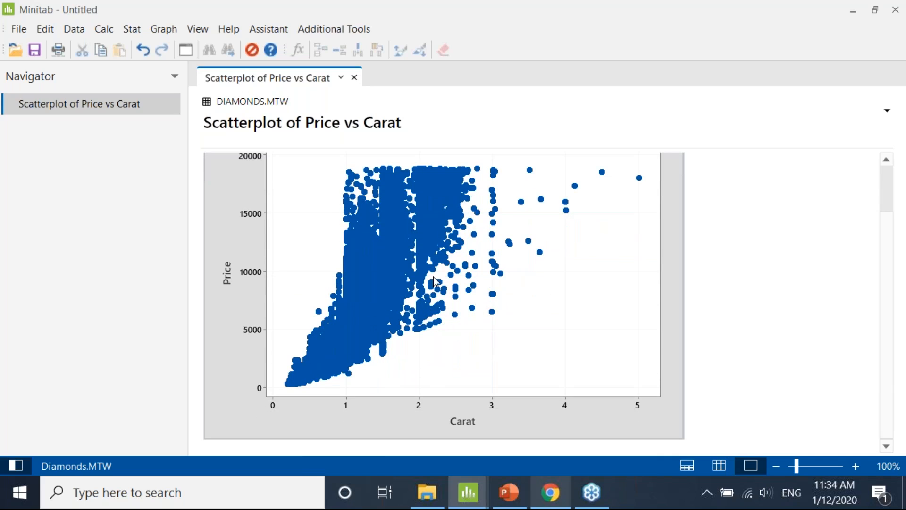
{"action": "left_click", "coordinate": [186, 55]}
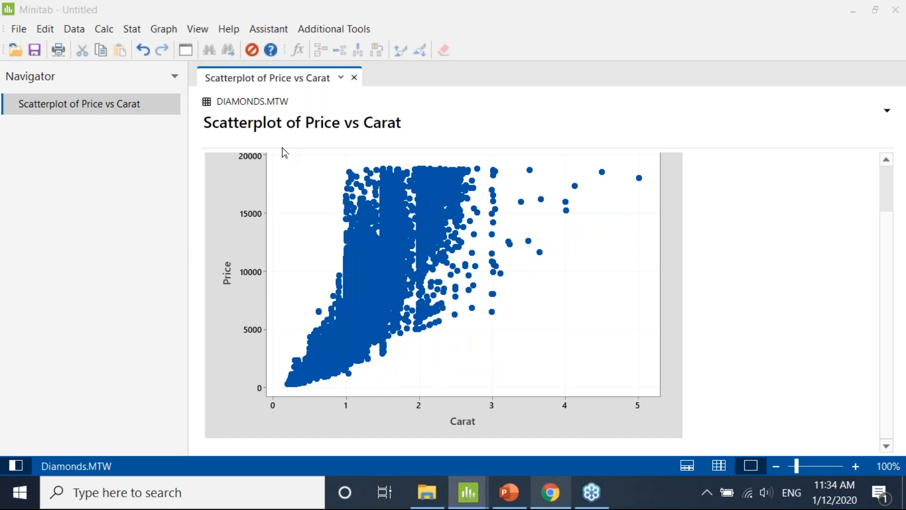
{"action": "left_click", "coordinate": [590, 348]}
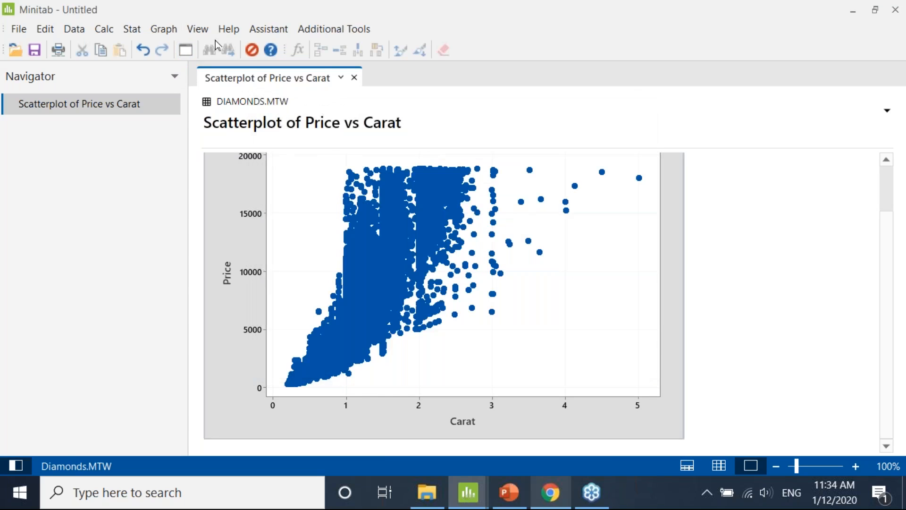
- Create a scatterplot with groups of Price against Carat, using Color as the categorical grouping variable
{"action": "left_click", "coordinate": [164, 29]}
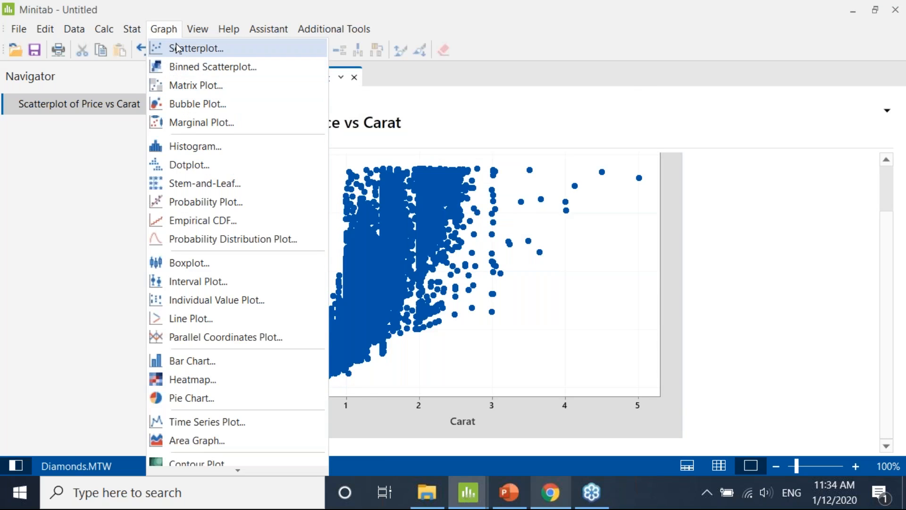
{"action": "left_click", "coordinate": [177, 48]}
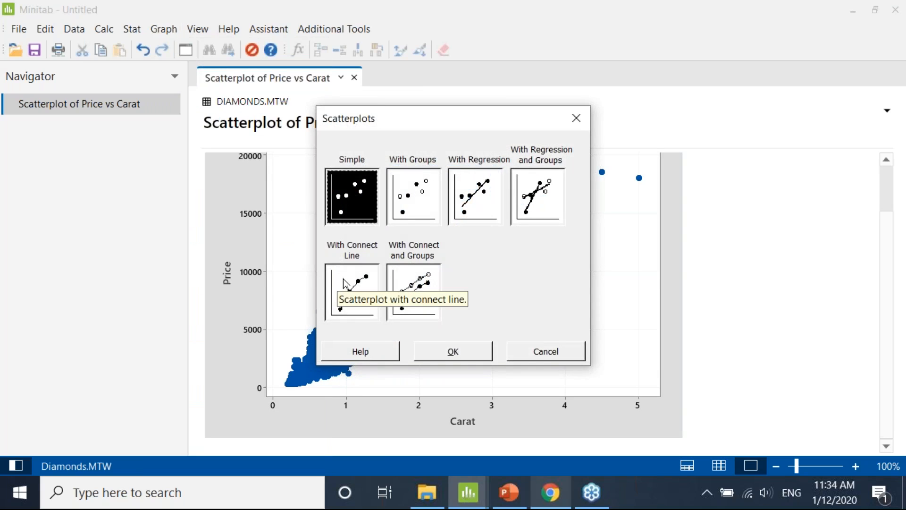
{"action": "double_click", "coordinate": [427, 201]}
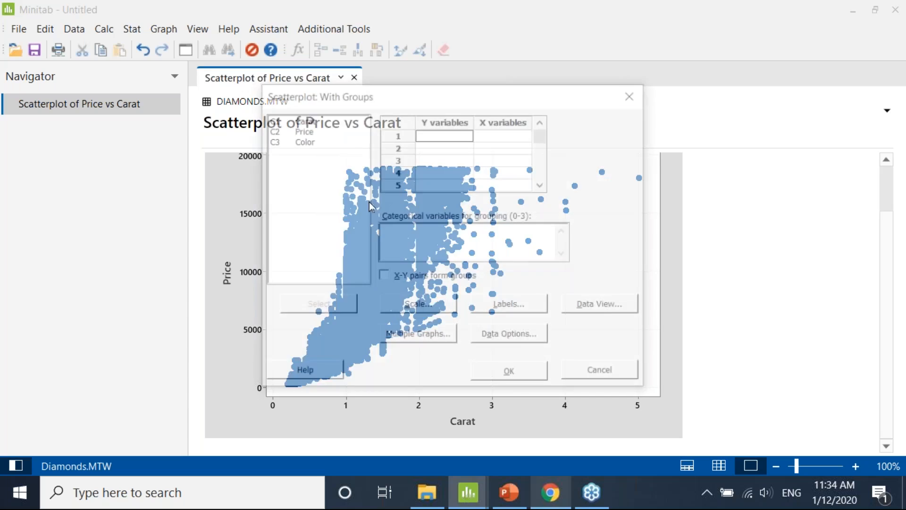
{"action": "double_click", "coordinate": [302, 129]}
{"action": "double_click", "coordinate": [302, 118]}
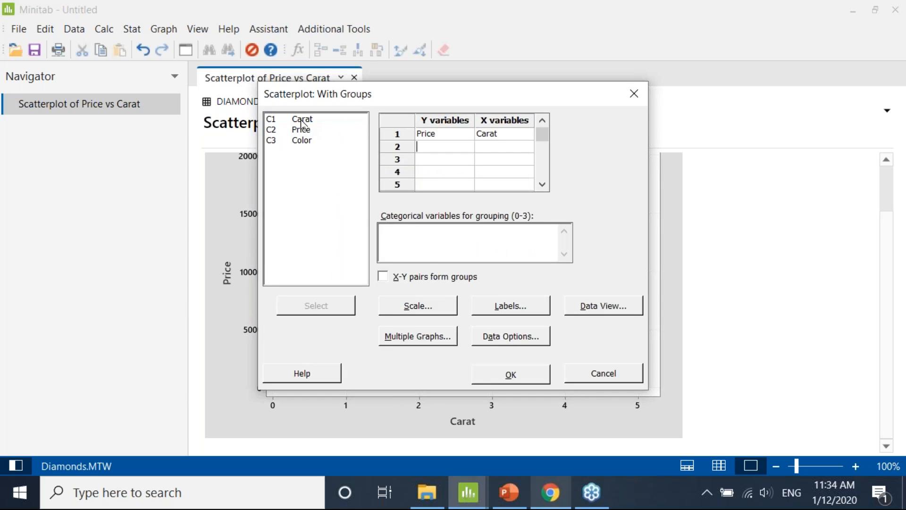
{"action": "left_click", "coordinate": [428, 250]}
{"action": "double_click", "coordinate": [308, 141]}
{"action": "left_click", "coordinate": [514, 371]}
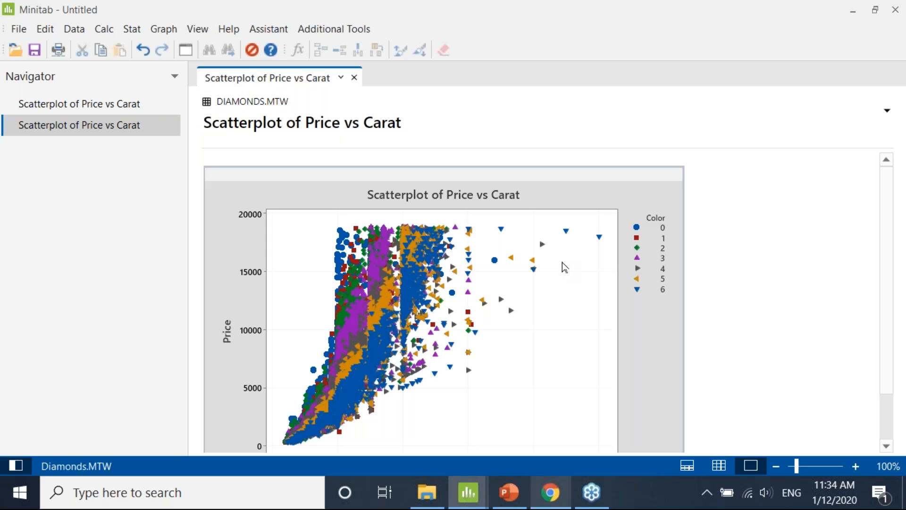
- Show only the Diamonds worksheet and switch back to the MPG worksheet in the Minitab workshop project
{"action": "left_click", "coordinate": [714, 194]}
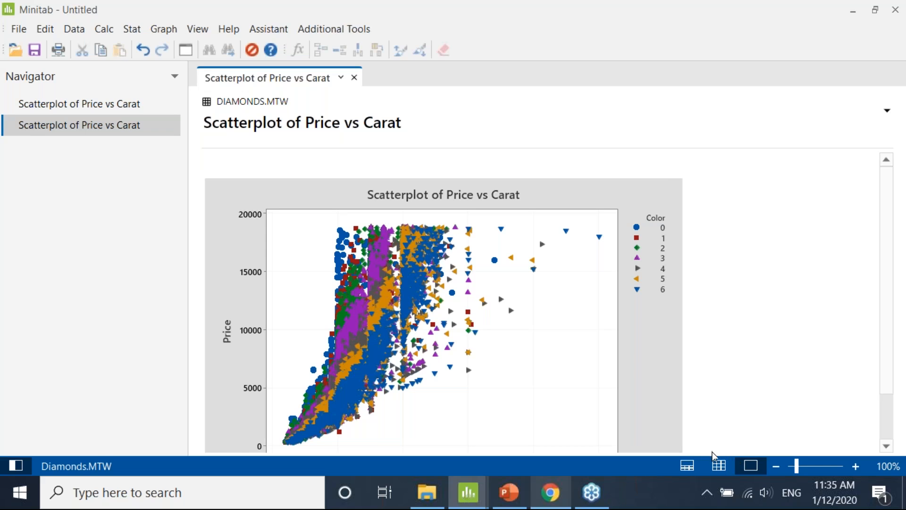
{"action": "left_click", "coordinate": [718, 469]}
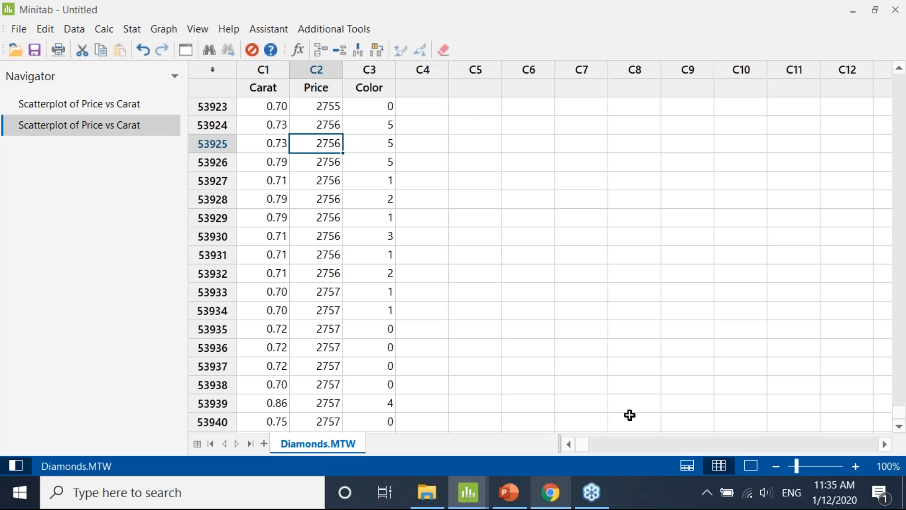
{"action": "left_click", "coordinate": [486, 487]}
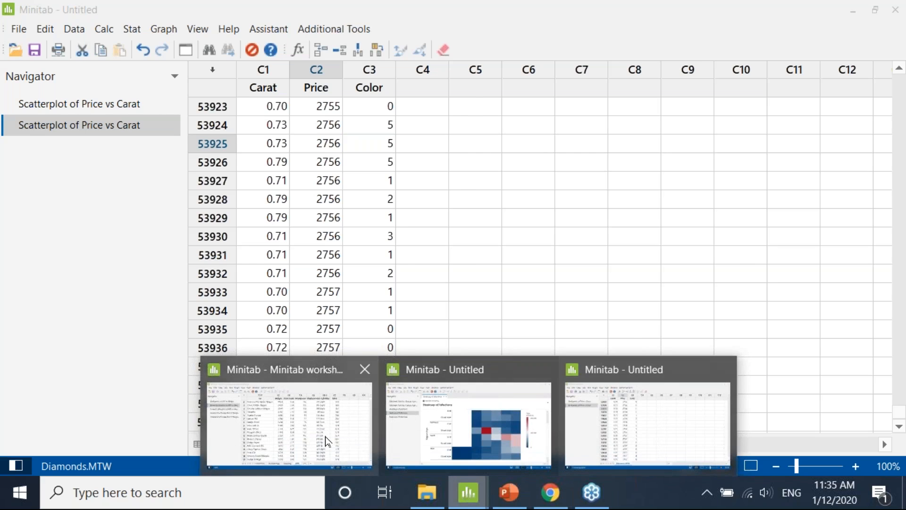
{"action": "left_click", "coordinate": [289, 421]}
{"action": "left_click", "coordinate": [336, 276]}
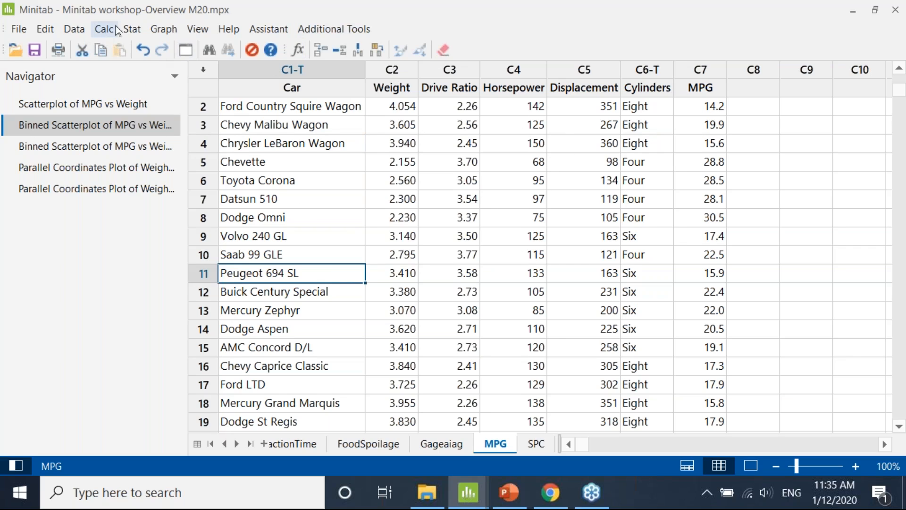
- Set up a Fit Regression Model with MPG as response, Weight, Drive Ratio, Horsepower and Displacement as continuous predictors, and Cylinders as categorical predictor
{"action": "left_click", "coordinate": [133, 29]}
{"action": "mouse_move", "coordinate": [140, 68]}
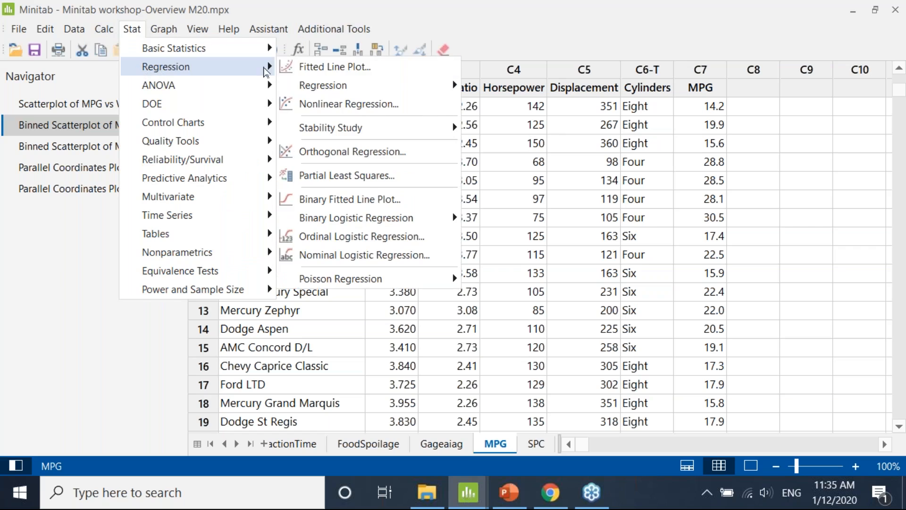
{"action": "mouse_move", "coordinate": [351, 90]}
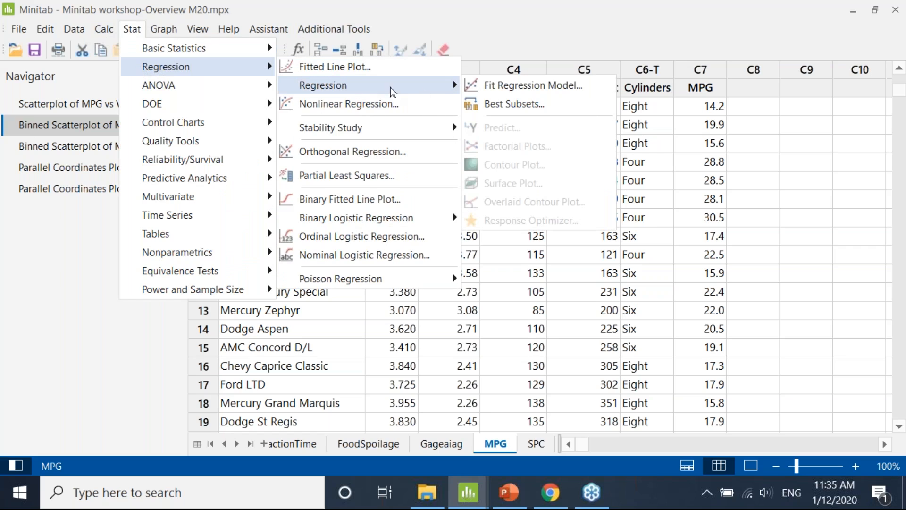
{"action": "left_click", "coordinate": [511, 94]}
{"action": "double_click", "coordinate": [267, 140]}
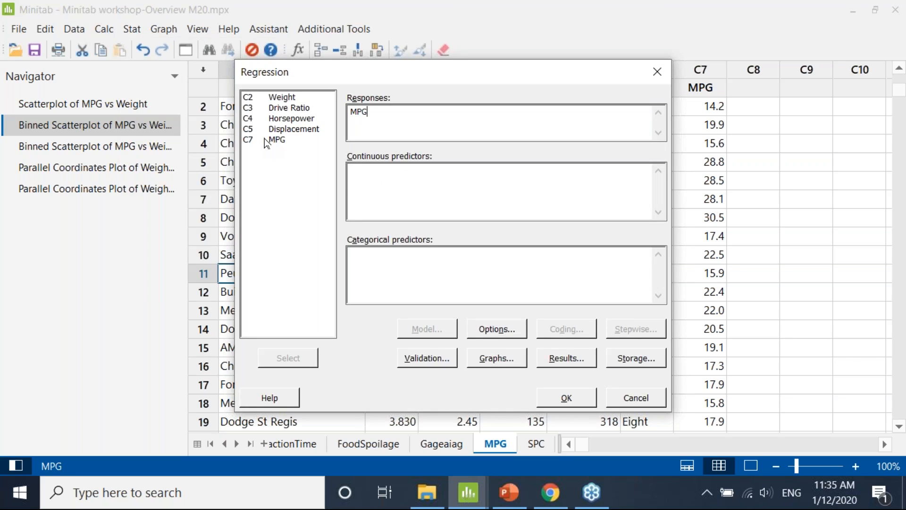
{"action": "double_click", "coordinate": [283, 97]}
{"action": "double_click", "coordinate": [285, 108]}
{"action": "double_click", "coordinate": [286, 118]}
{"action": "double_click", "coordinate": [288, 130]}
{"action": "left_click", "coordinate": [383, 258]}
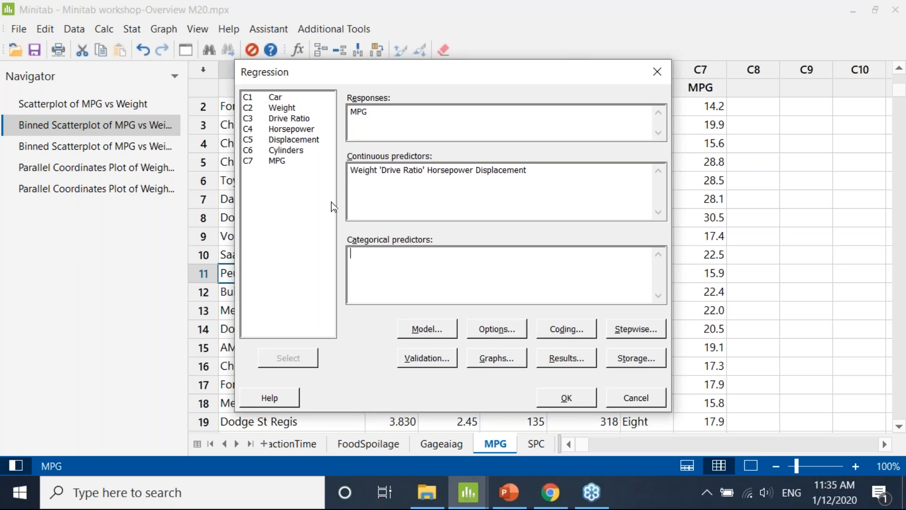
{"action": "double_click", "coordinate": [286, 151]}
{"action": "left_click_drag", "start_coordinate": [428, 80], "coordinate": [341, 62]}
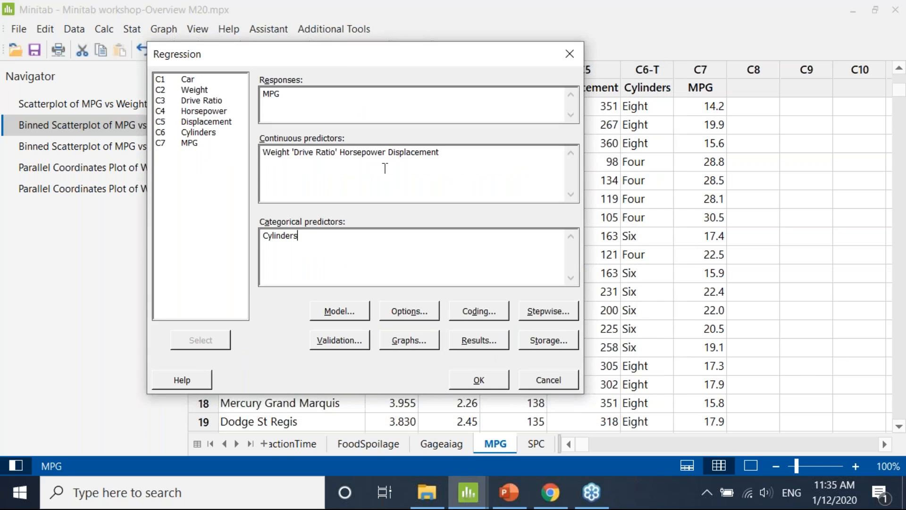
- Set the term selection method to Stepwise, fit the MPG regression model and review its coefficients and model summary
{"action": "left_click", "coordinate": [549, 311]}
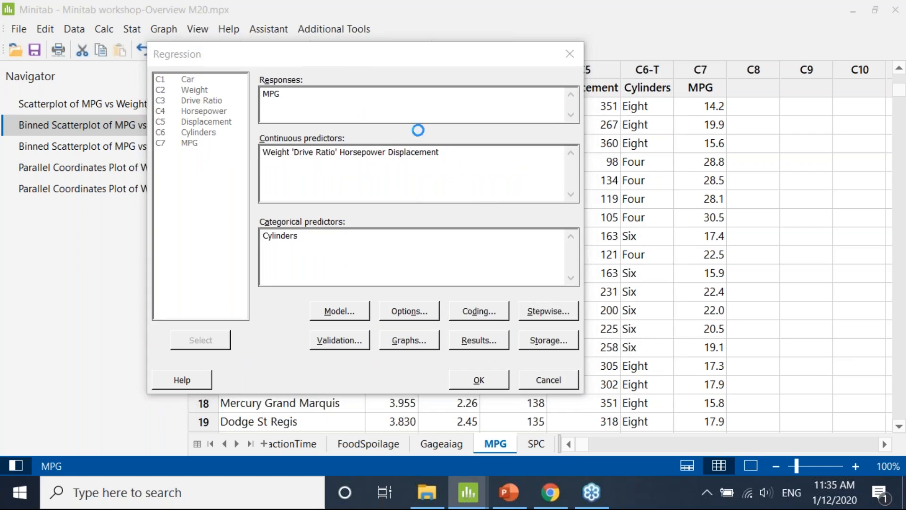
{"action": "left_click_drag", "start_coordinate": [364, 16], "coordinate": [562, 19]}
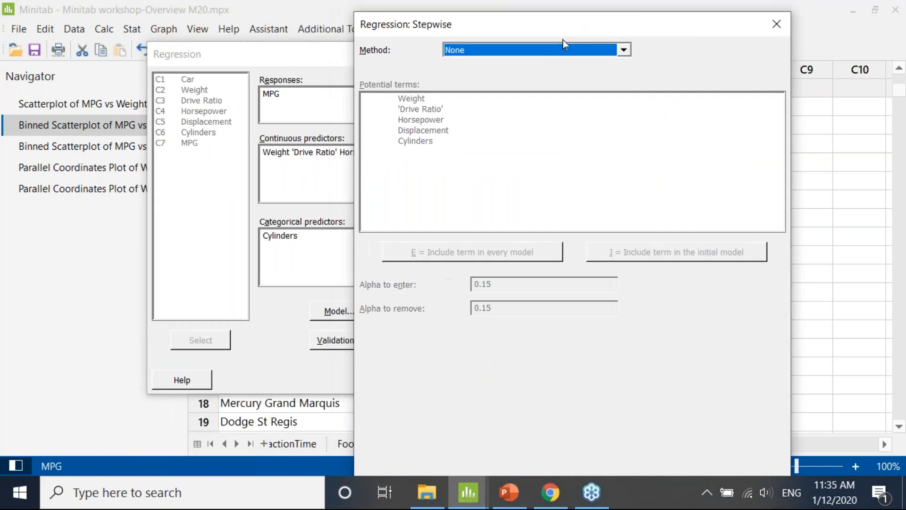
{"action": "left_click", "coordinate": [559, 50]}
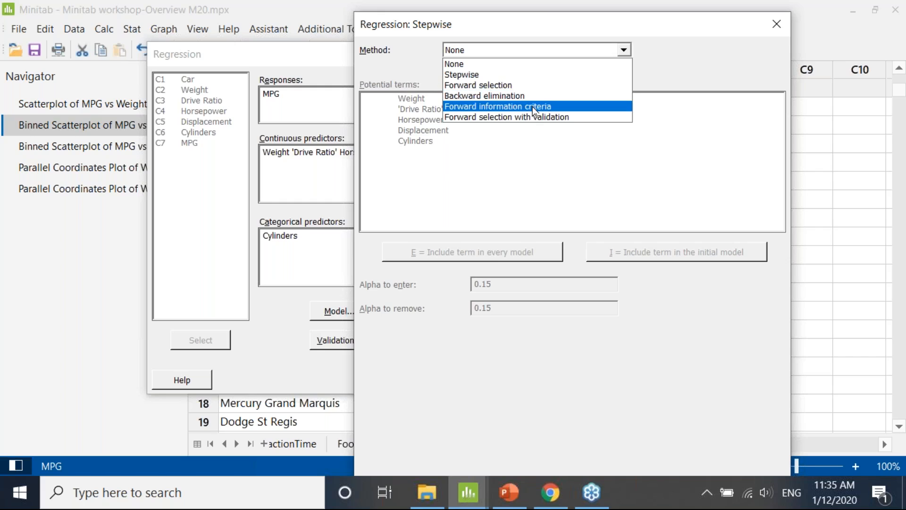
{"action": "left_click", "coordinate": [533, 77]}
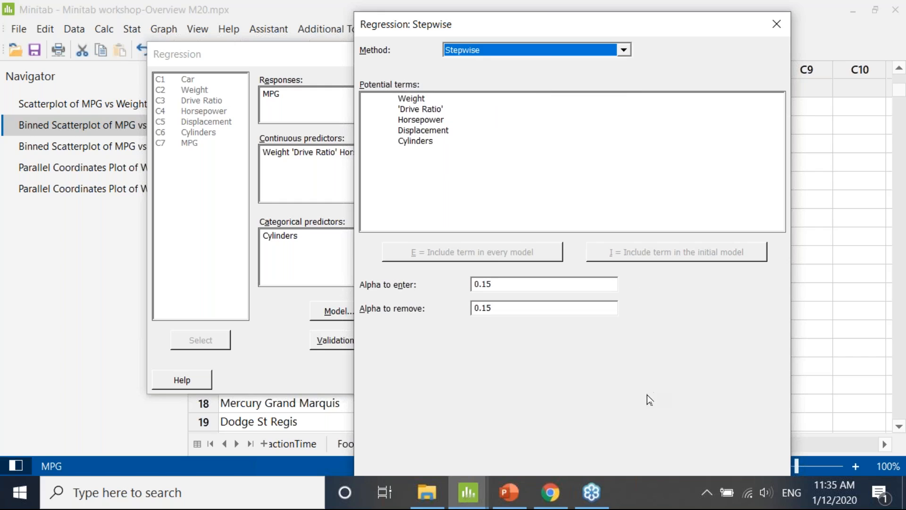
{"action": "left_click", "coordinate": [540, 310]}
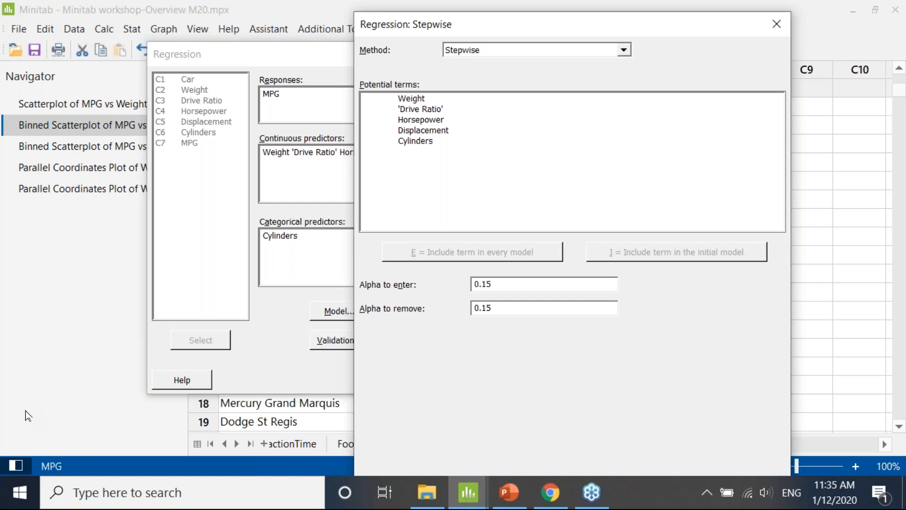
{"action": "key", "text": "Return"}
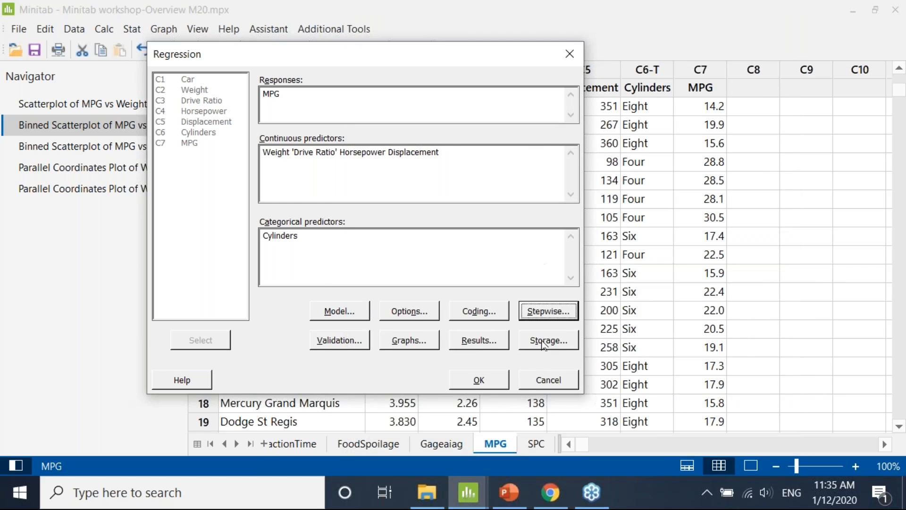
{"action": "left_click", "coordinate": [547, 311]}
{"action": "left_click", "coordinate": [570, 13]}
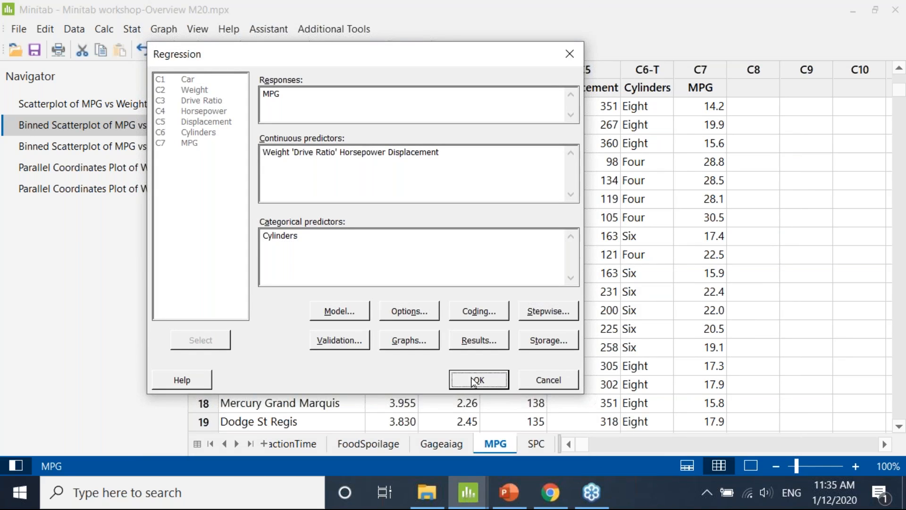
{"action": "left_click", "coordinate": [477, 378]}
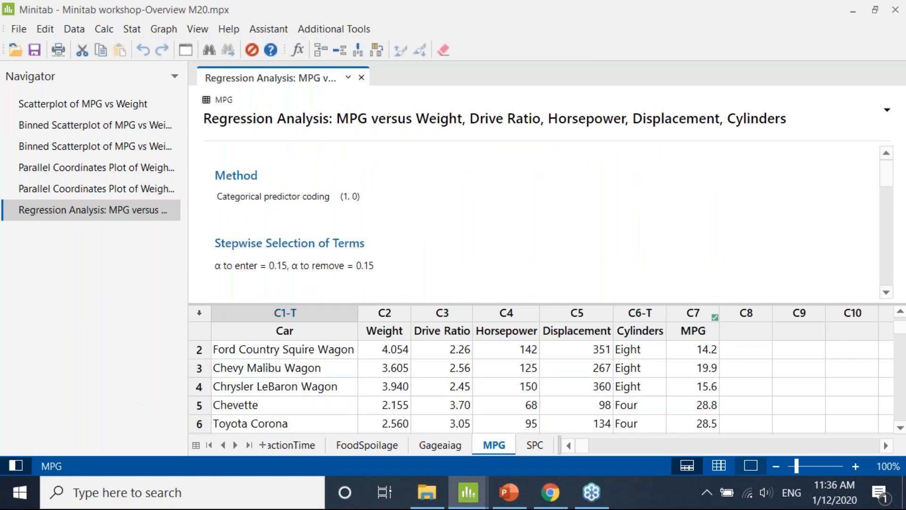
{"action": "scroll", "coordinate": [621, 341], "scroll_direction": "down", "scroll_amount": 3}
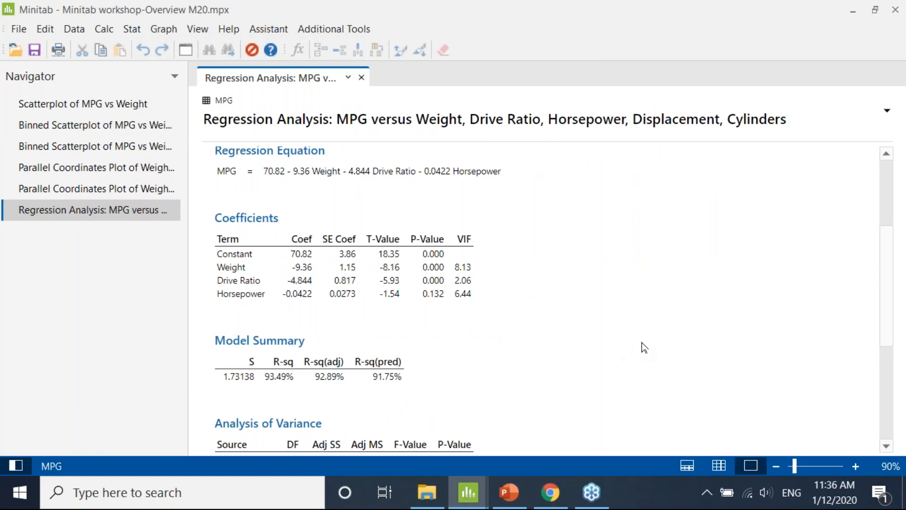
- Show only the MPG worksheet and reopen the stepwise settings of the Fit Regression Model analysis
{"action": "left_click", "coordinate": [711, 463]}
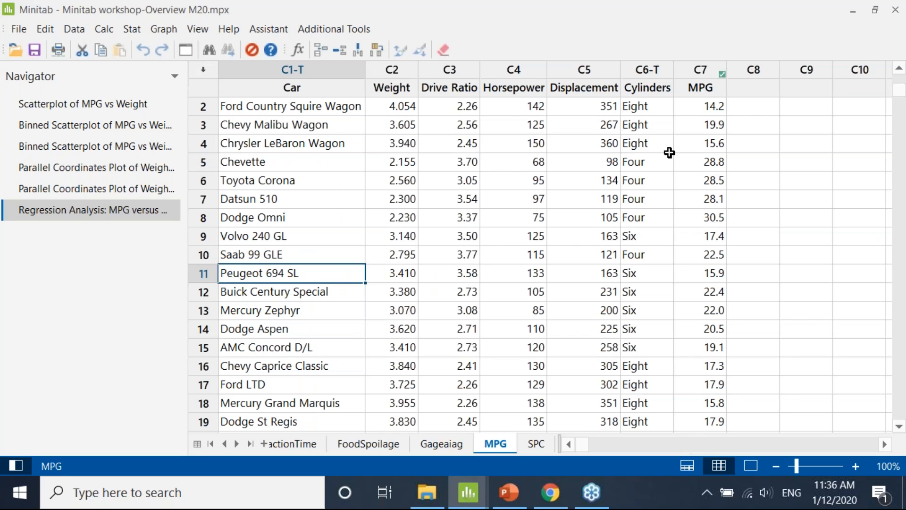
{"action": "left_click", "coordinate": [131, 30]}
{"action": "mouse_move", "coordinate": [165, 67]}
{"action": "mouse_move", "coordinate": [365, 90]}
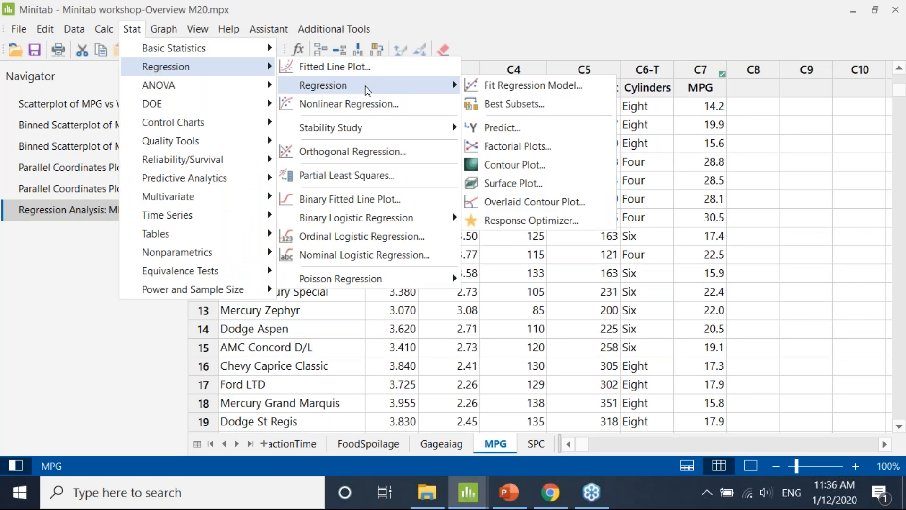
{"action": "left_click", "coordinate": [498, 87]}
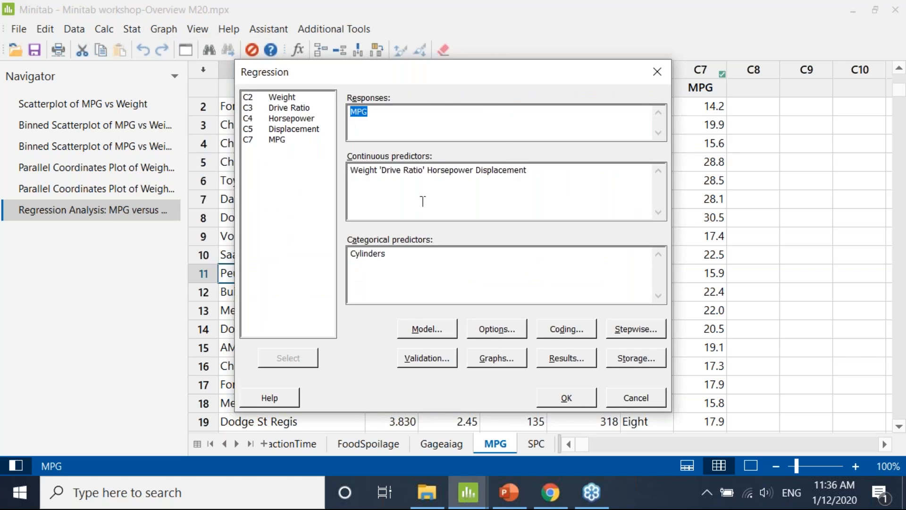
{"action": "left_click", "coordinate": [630, 333]}
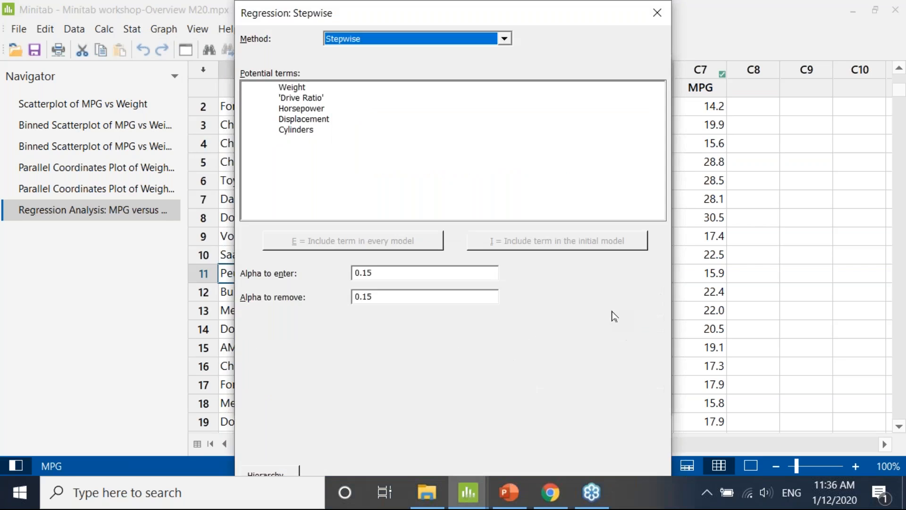
- Try Forward selection with validation, look at its validation methods, return to Stepwise and close the stepwise settings
{"action": "left_click", "coordinate": [504, 38]}
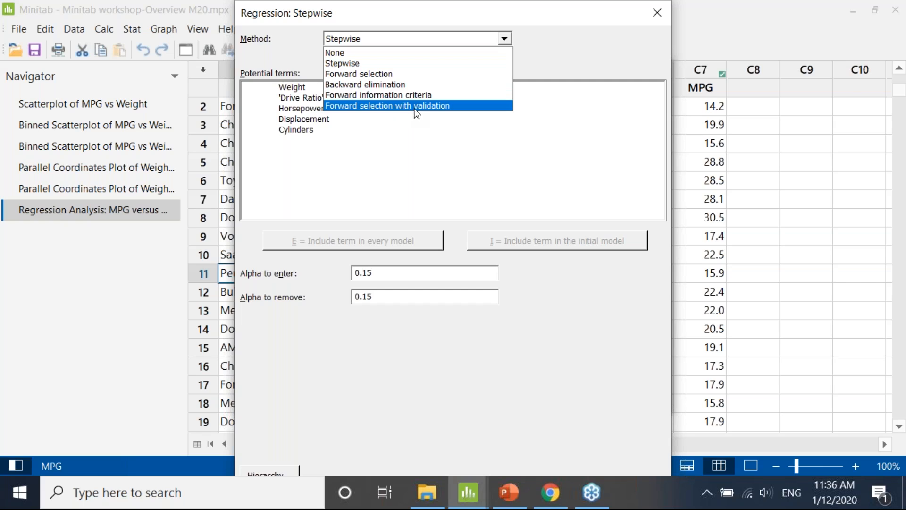
{"action": "left_click", "coordinate": [460, 106]}
{"action": "left_click", "coordinate": [531, 274]}
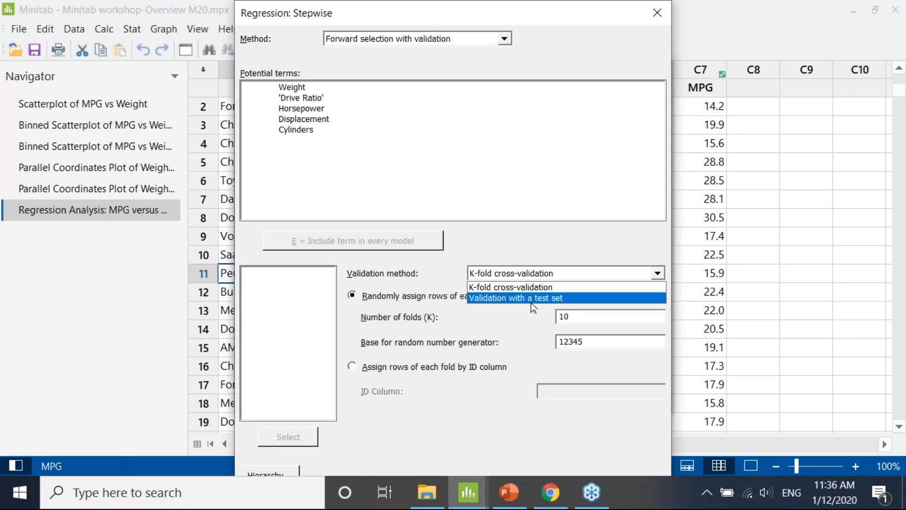
{"action": "left_click", "coordinate": [551, 86]}
{"action": "left_click", "coordinate": [504, 38]}
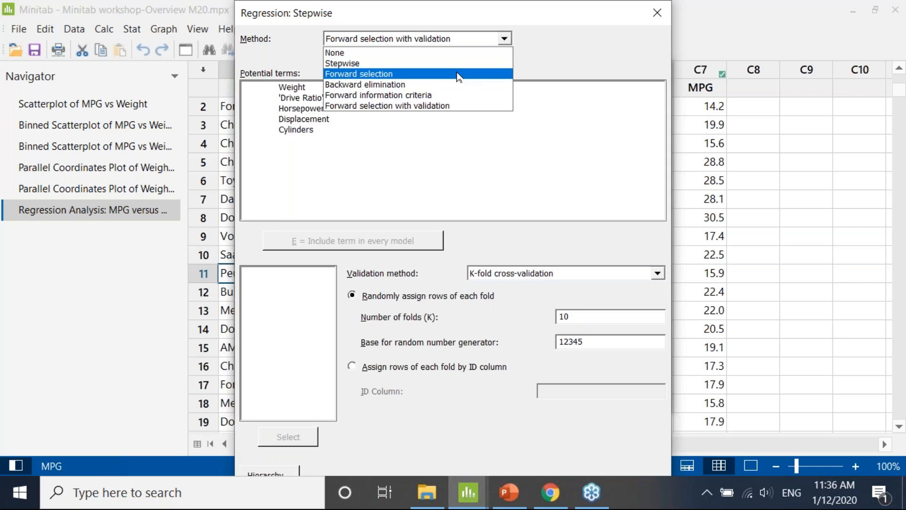
{"action": "left_click", "coordinate": [457, 64]}
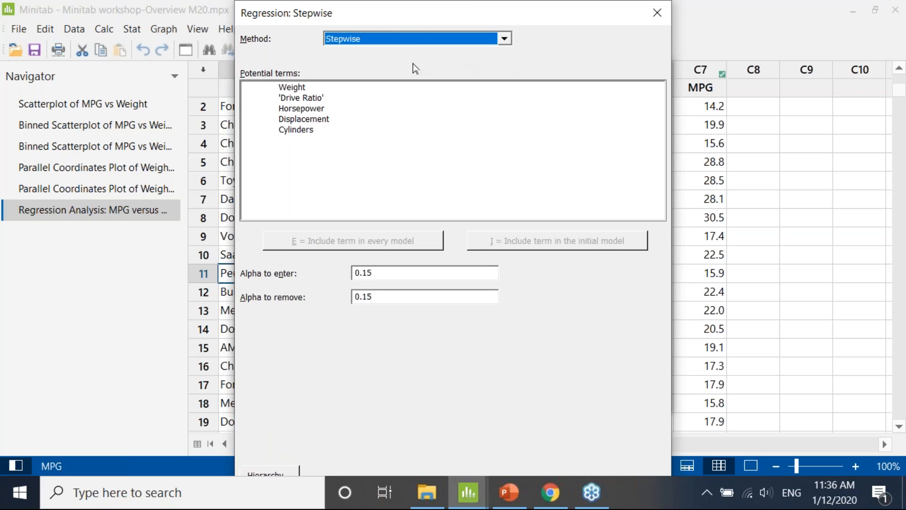
{"action": "left_click_drag", "start_coordinate": [470, 8], "coordinate": [540, 20]}
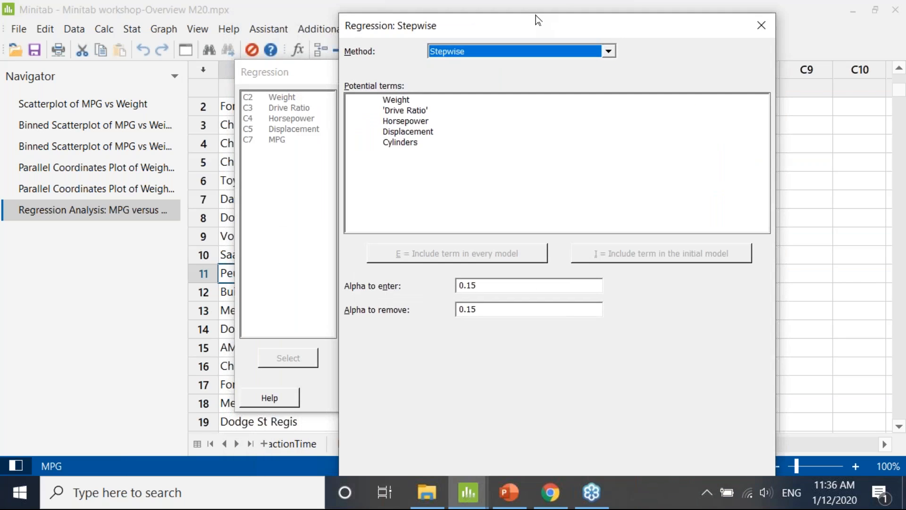
{"action": "left_click", "coordinate": [524, 60]}
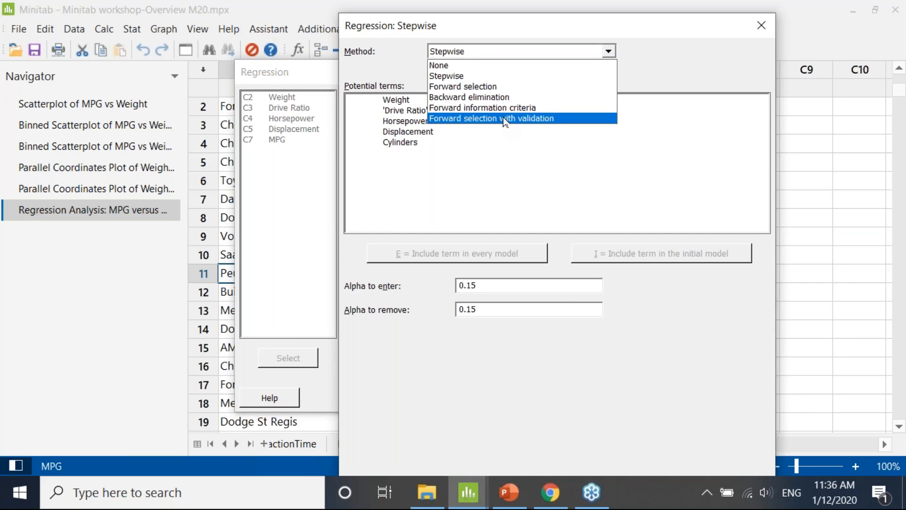
{"action": "left_click", "coordinate": [568, 149]}
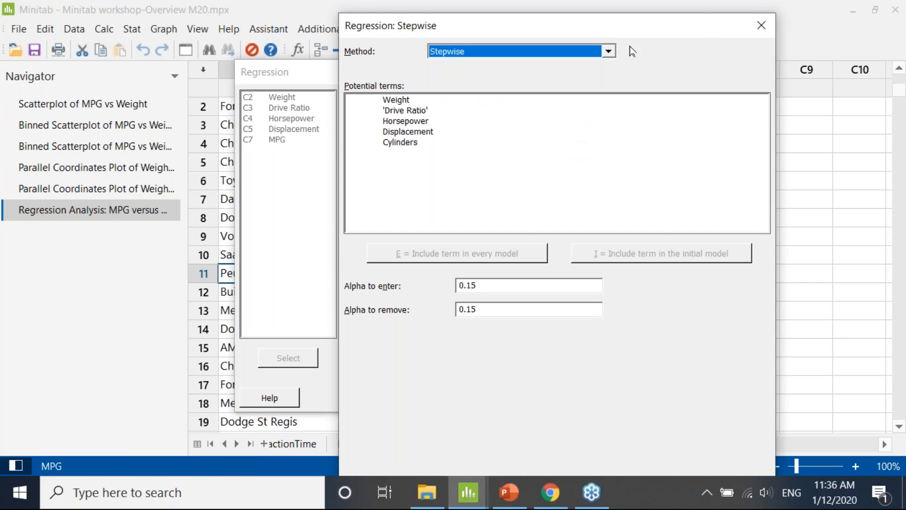
{"action": "left_click", "coordinate": [771, 32]}
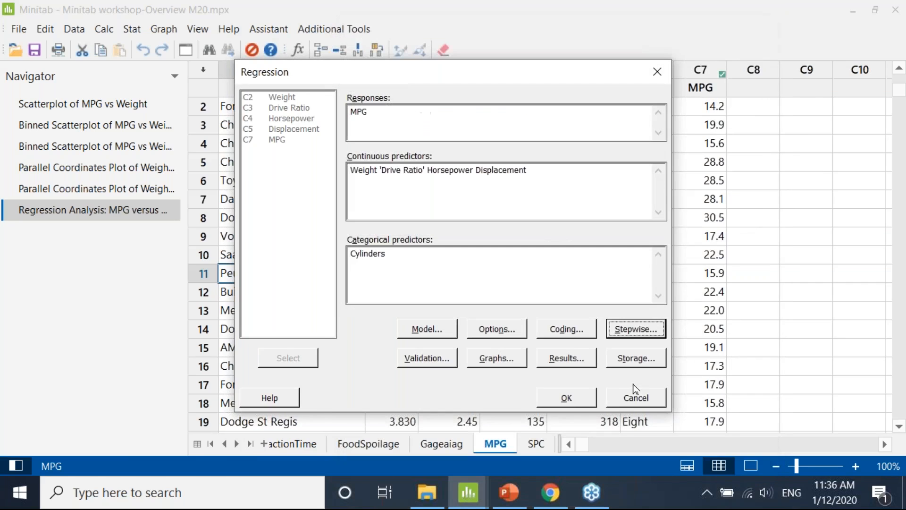
- Rerun the stepwise regression of MPG and examine the output down to the analysis of variance table
{"action": "left_click", "coordinate": [567, 397]}
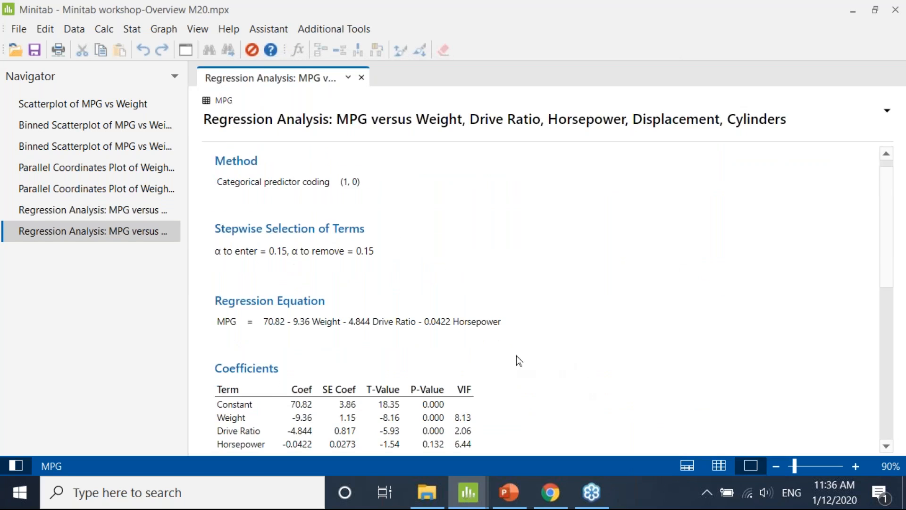
{"action": "scroll", "coordinate": [458, 350], "scroll_direction": "down", "scroll_amount": 5}
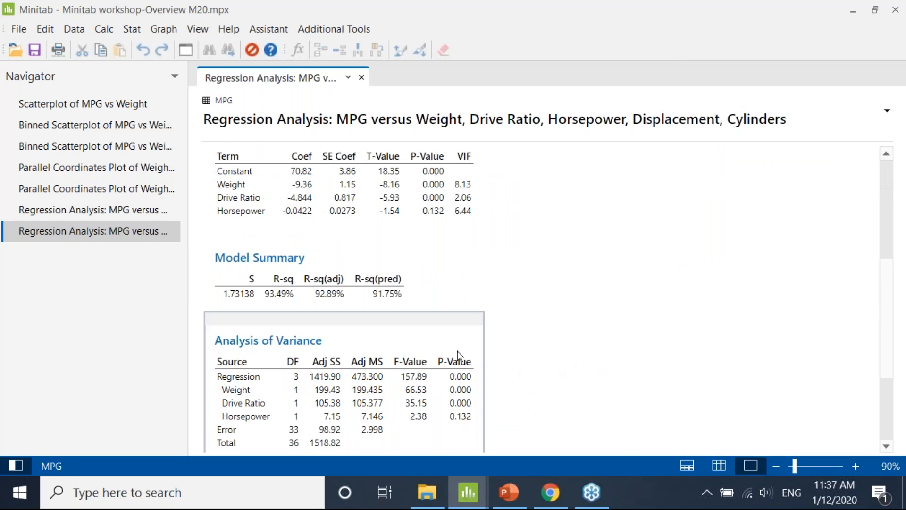
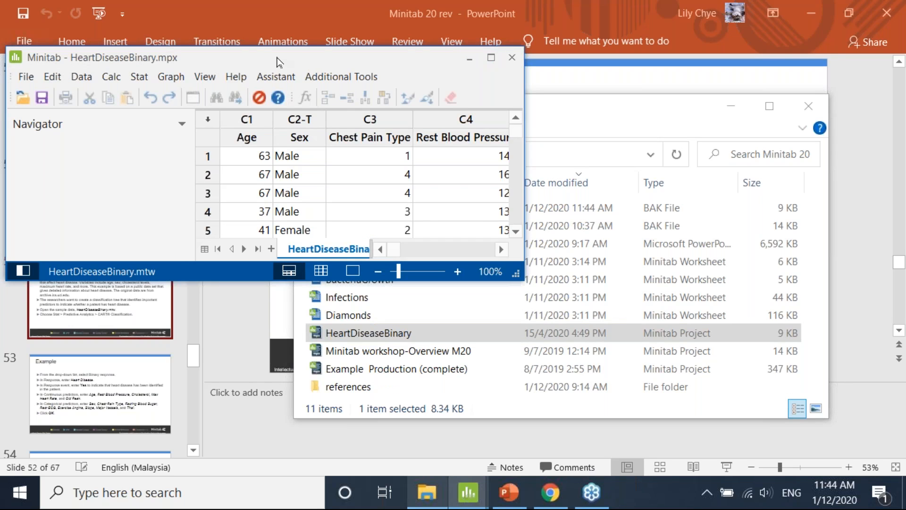
- Maximize the HeartDiseaseBinary project, show only its worksheet and examine the columns through Heart Disease and down to the last row
{"action": "double_click", "coordinate": [279, 62]}
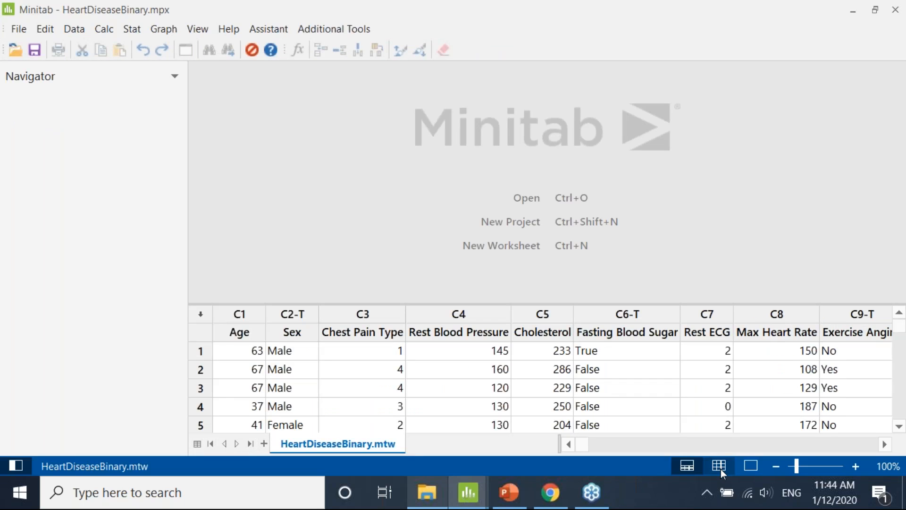
{"action": "left_click", "coordinate": [719, 466]}
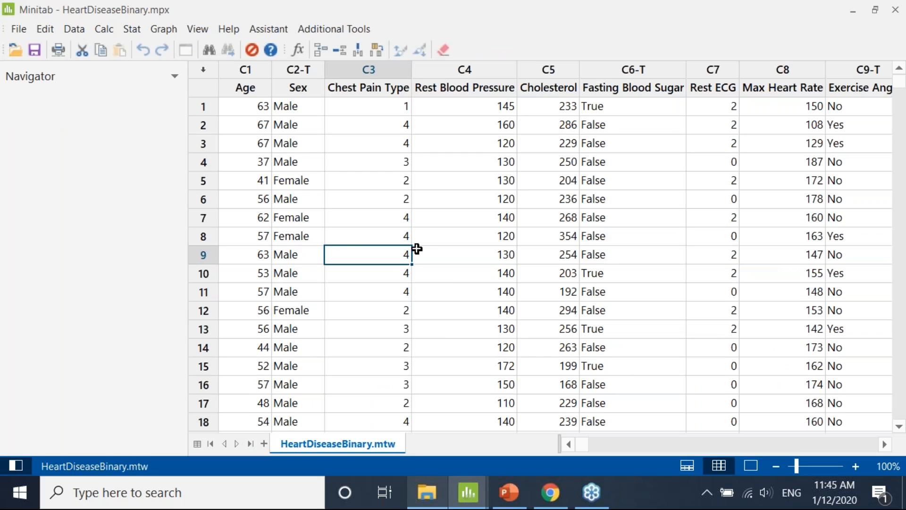
{"action": "left_click_drag", "start_coordinate": [269, 141], "coordinate": [425, 162]}
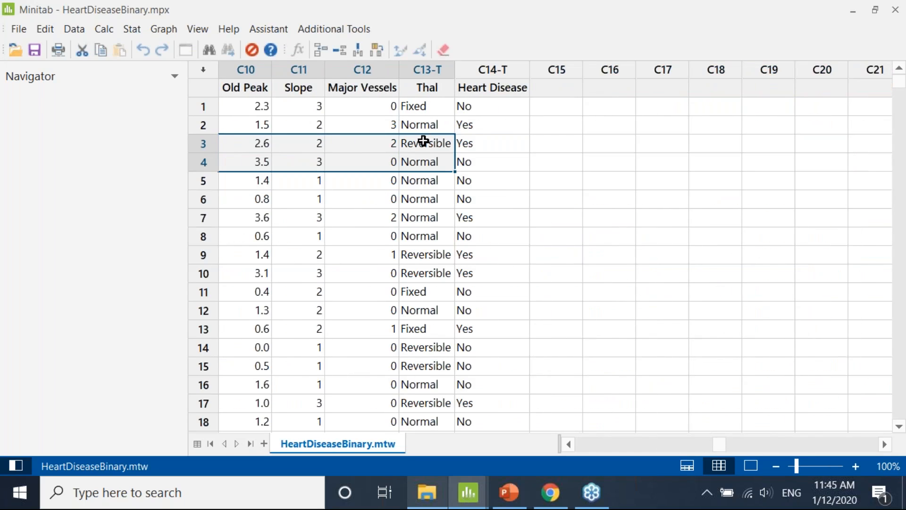
{"action": "left_click", "coordinate": [470, 66]}
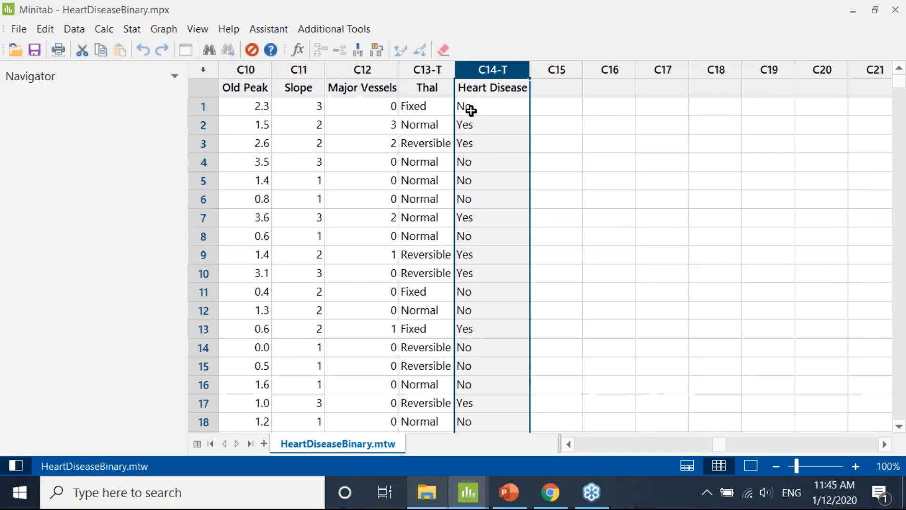
{"action": "left_click", "coordinate": [422, 272]}
{"action": "key", "text": "ctrl+Down"}
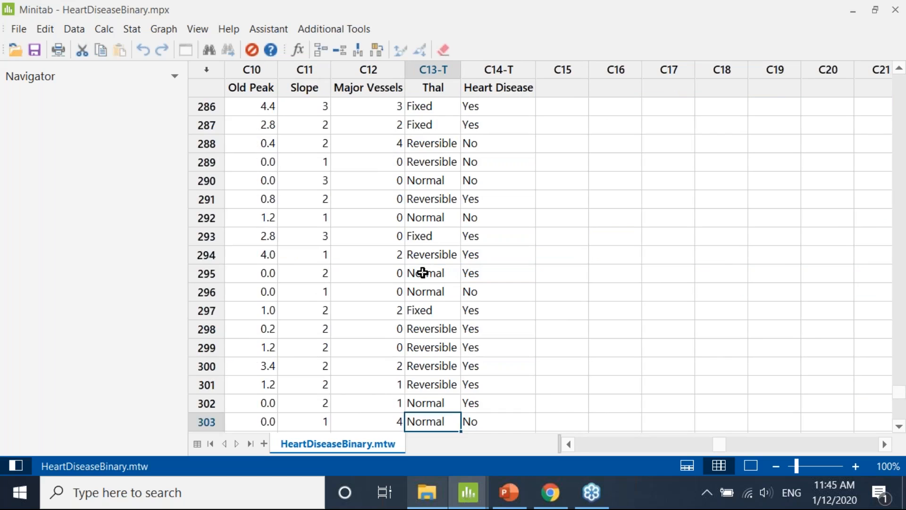
{"action": "scroll", "coordinate": [301, 186], "scroll_direction": "up", "scroll_amount": 15}
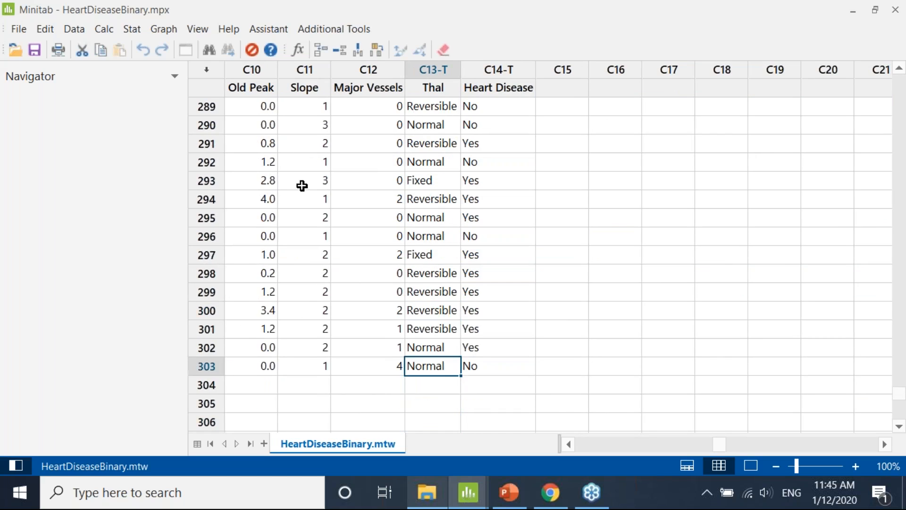
- Start a CART Classification analysis with a binary response and assign Heart Disease as the response
{"action": "left_click_drag", "start_coordinate": [720, 441], "coordinate": [546, 441]}
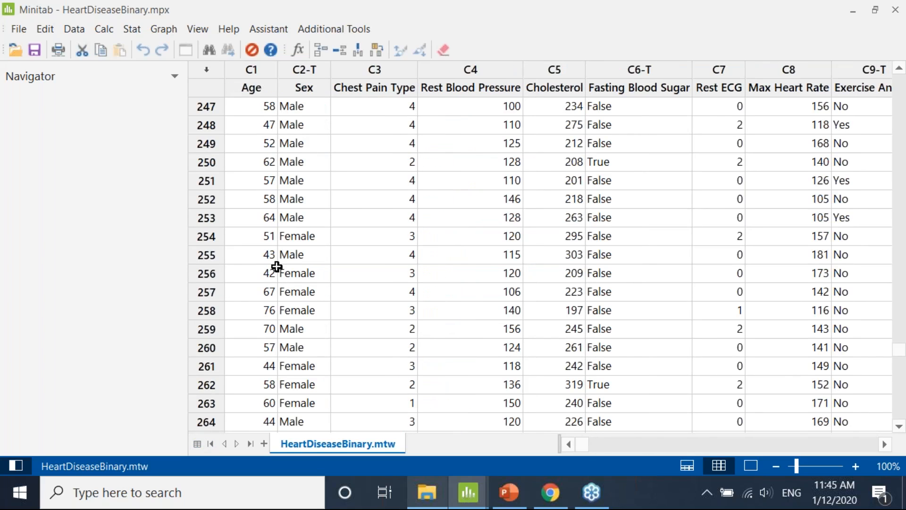
{"action": "scroll", "coordinate": [356, 191], "scroll_direction": "up", "scroll_amount": 5}
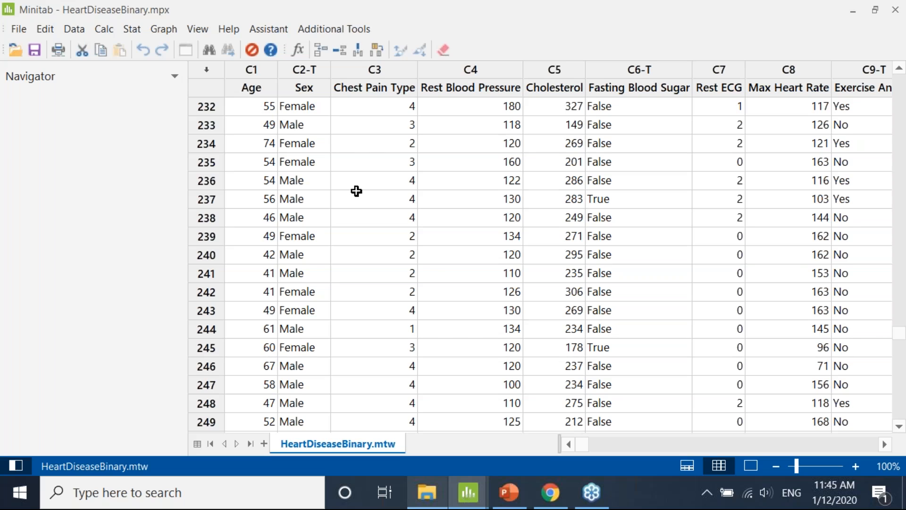
{"action": "left_click", "coordinate": [132, 28]}
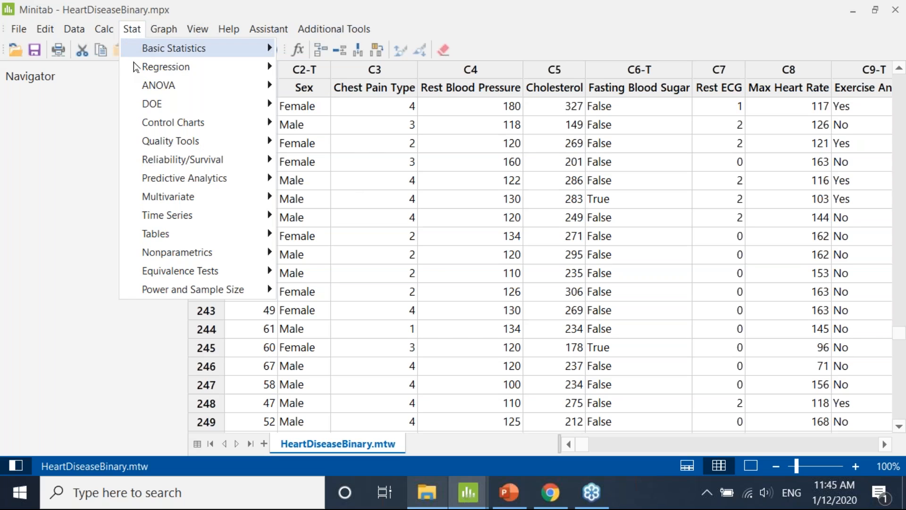
{"action": "mouse_move", "coordinate": [202, 178]}
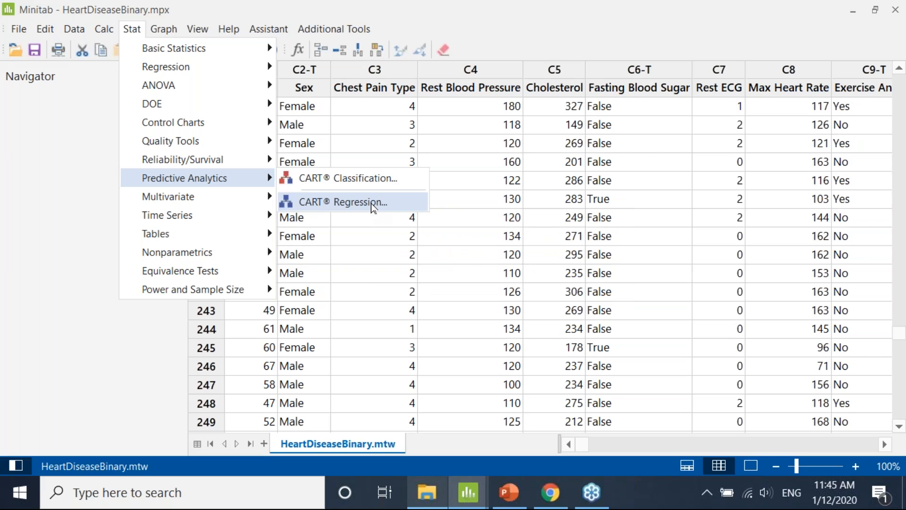
{"action": "left_click", "coordinate": [373, 178]}
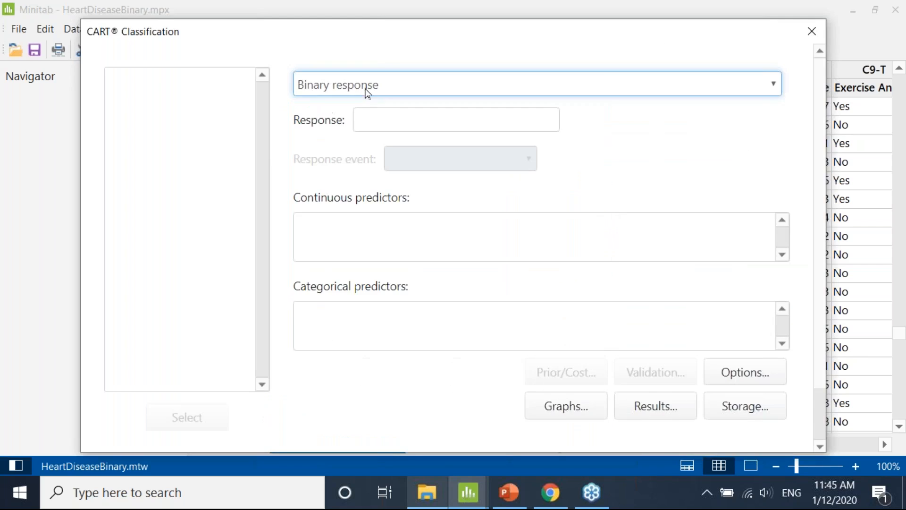
{"action": "left_click", "coordinate": [370, 87]}
{"action": "left_click", "coordinate": [371, 104]}
{"action": "left_click", "coordinate": [372, 115]}
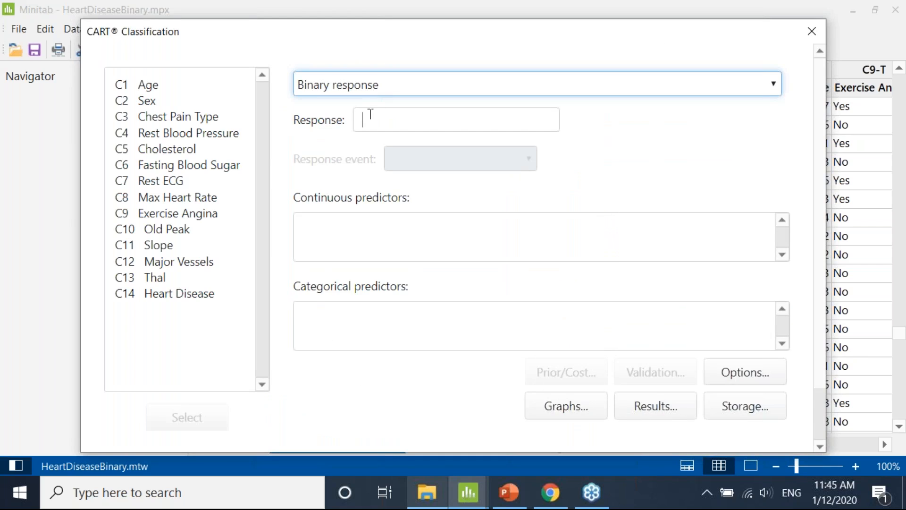
{"action": "double_click", "coordinate": [162, 293]}
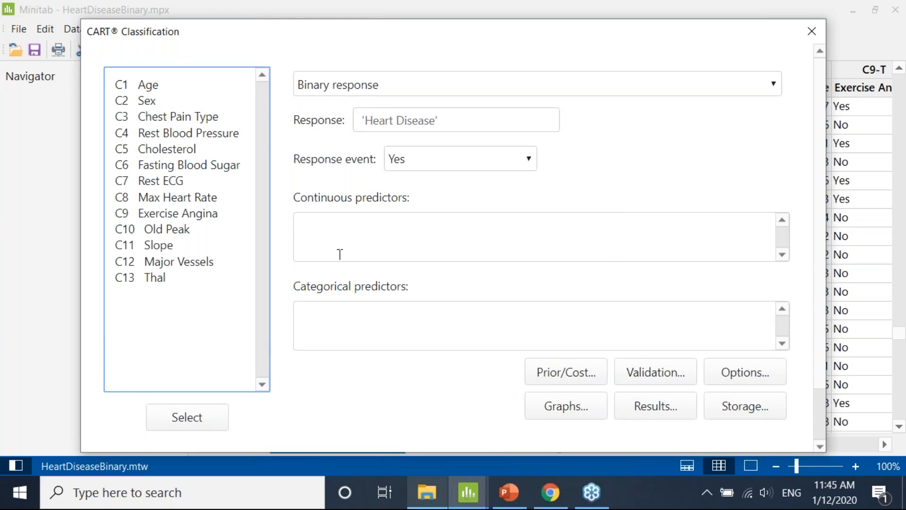
- Add Age, Chest Pain Type through Cholesterol, Rest ECG, Max Heart Rate, and Old Peak through Major Vessels as continuous predictors
{"action": "left_click", "coordinate": [338, 253]}
{"action": "left_click", "coordinate": [151, 86]}
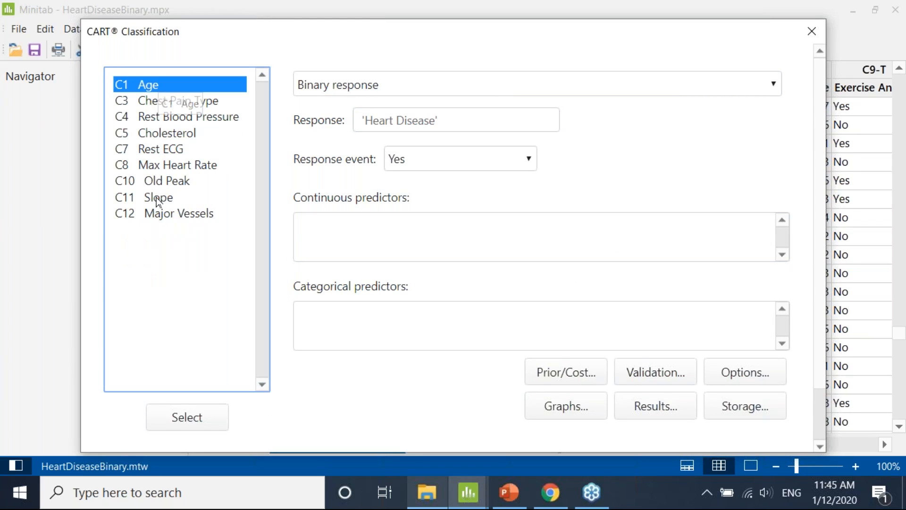
{"action": "left_click", "coordinate": [157, 219], "text": "shift"}
{"action": "left_click", "coordinate": [187, 417]}
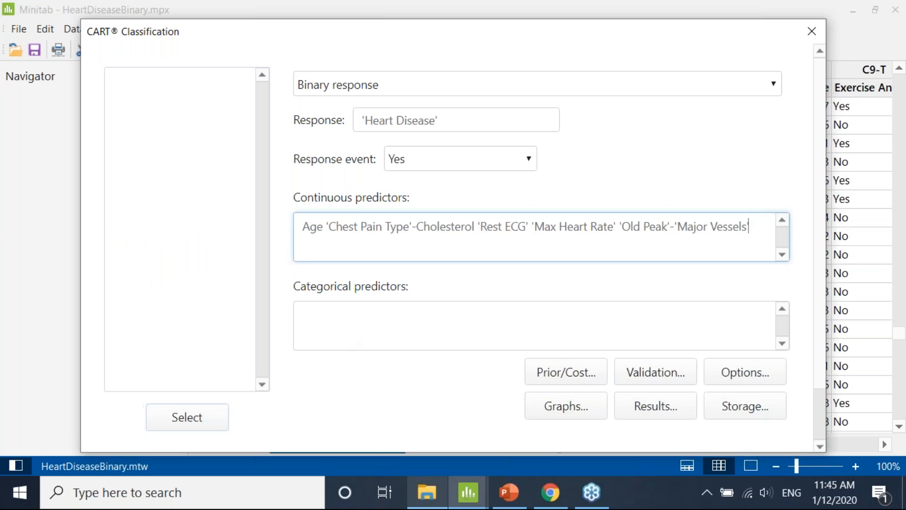
- Add Sex, Fasting Blood Sugar, Exercise Angina and Thal as categorical predictors and run the classification
{"action": "left_click", "coordinate": [347, 328]}
{"action": "left_click", "coordinate": [148, 86]}
{"action": "left_click", "coordinate": [155, 134], "text": "shift"}
{"action": "left_click", "coordinate": [177, 427]}
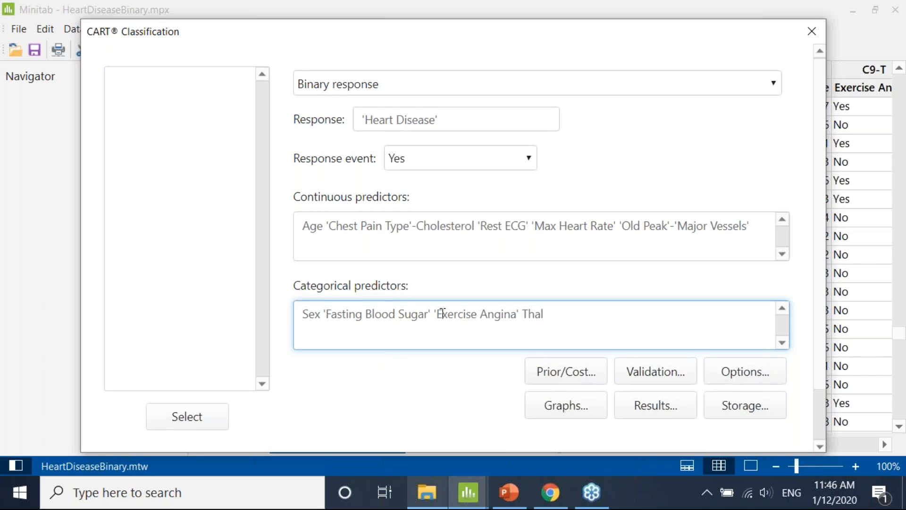
{"action": "scroll", "coordinate": [441, 315], "scroll_direction": "down", "scroll_amount": 3}
{"action": "key", "text": "Return"}
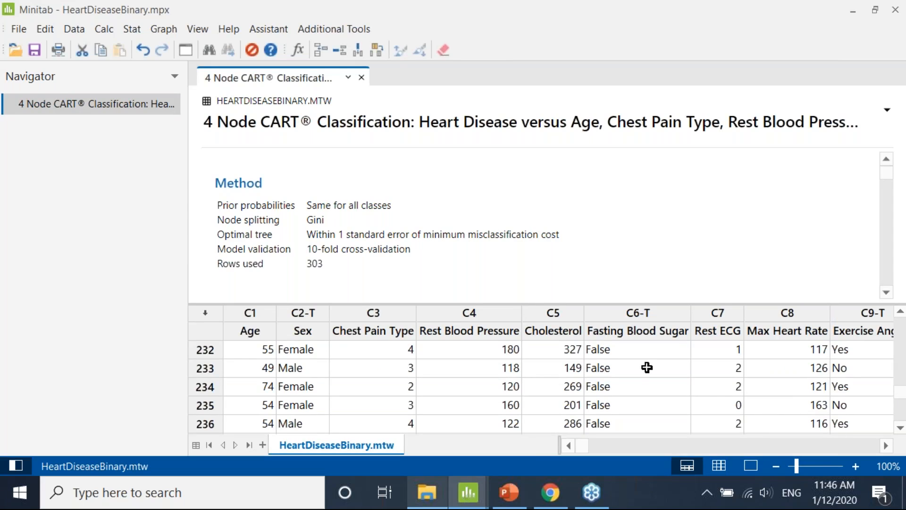
- Show only the output and examine the method table, binary response information and misclassification cost plot
{"action": "left_click", "coordinate": [753, 469]}
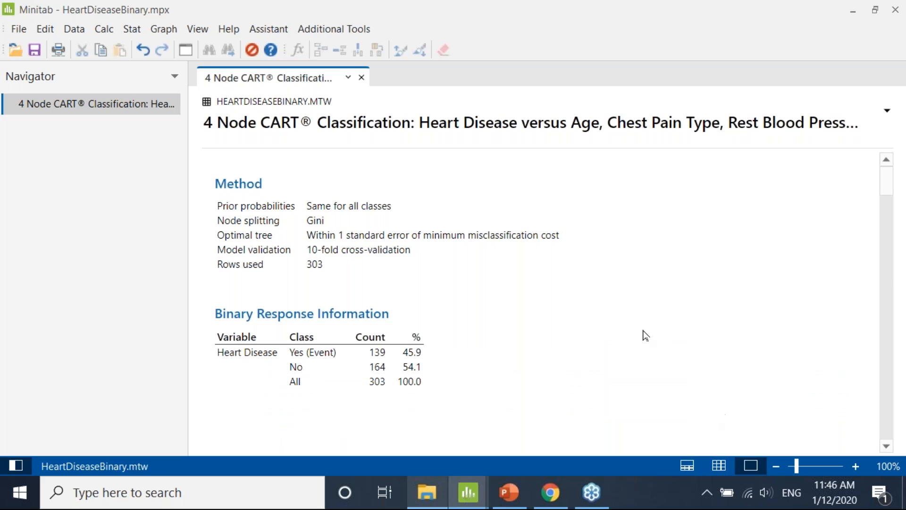
{"action": "scroll", "coordinate": [633, 322], "scroll_direction": "down", "scroll_amount": 2}
{"action": "scroll", "coordinate": [637, 352], "scroll_direction": "up", "scroll_amount": 1}
{"action": "scroll", "coordinate": [641, 363], "scroll_direction": "down", "scroll_amount": 3}
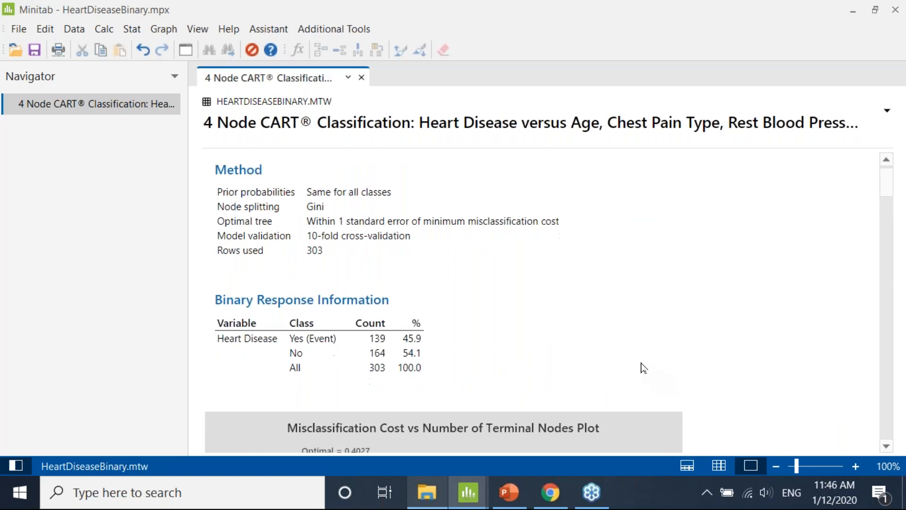
{"action": "scroll", "coordinate": [629, 348], "scroll_direction": "down", "scroll_amount": 2}
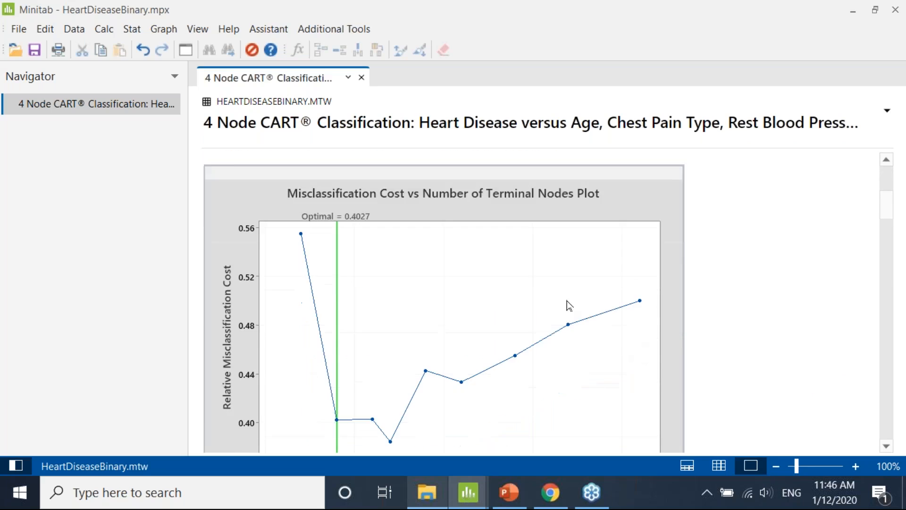
{"action": "scroll", "coordinate": [518, 291], "scroll_direction": "up", "scroll_amount": 5}
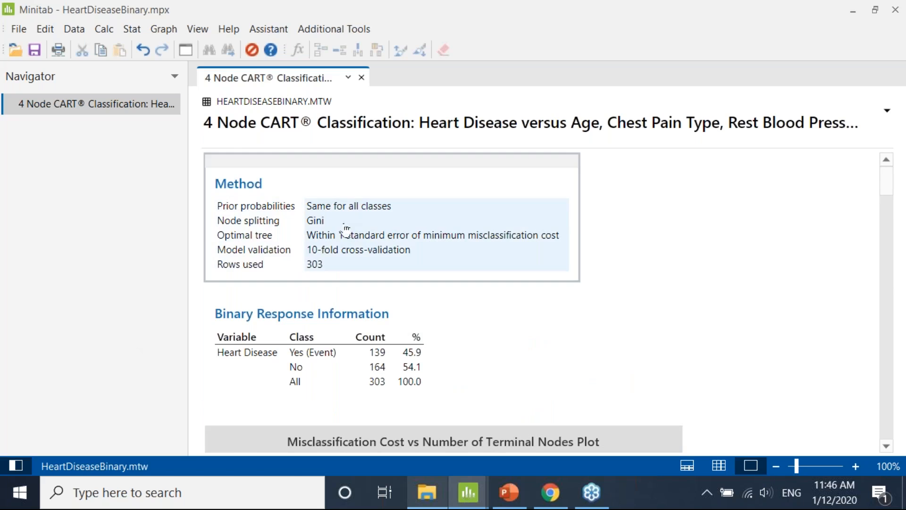
{"action": "scroll", "coordinate": [282, 341], "scroll_direction": "down", "scroll_amount": 3}
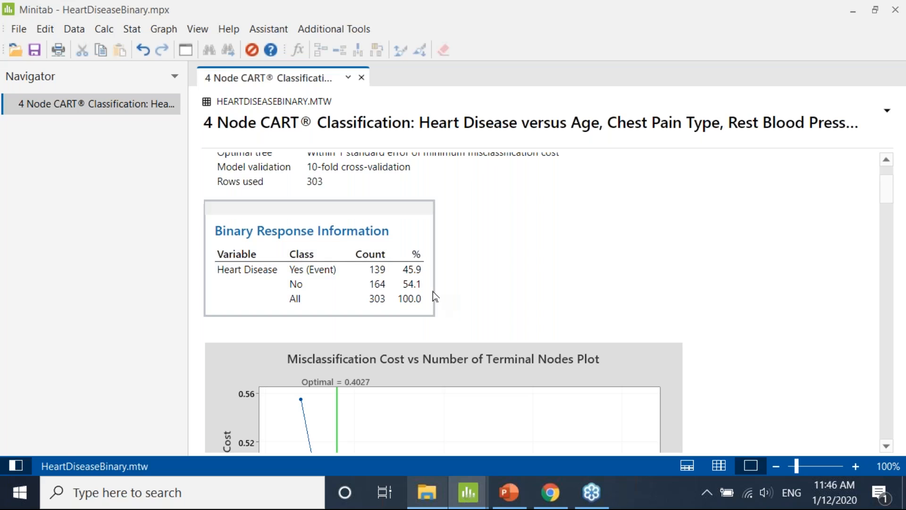
{"action": "scroll", "coordinate": [498, 312], "scroll_direction": "down", "scroll_amount": 4}
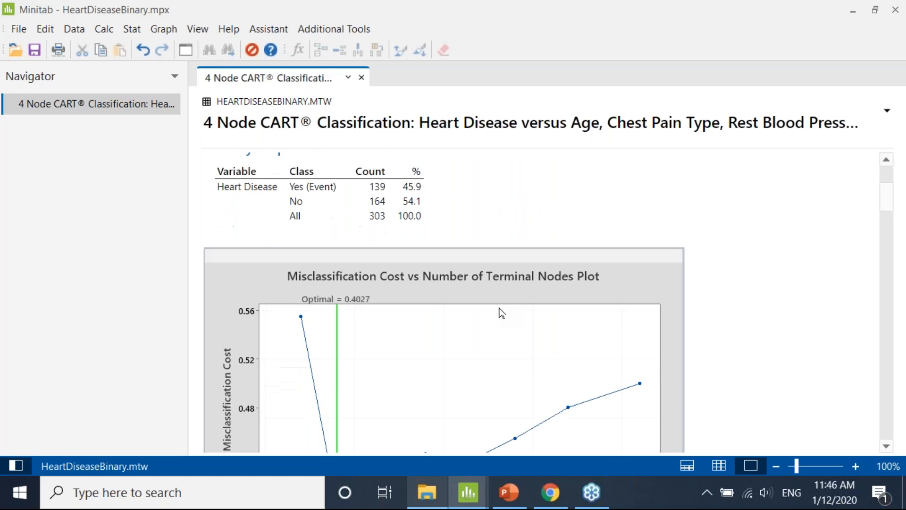
{"action": "scroll", "coordinate": [498, 313], "scroll_direction": "down", "scroll_amount": 2}
{"action": "scroll", "coordinate": [397, 310], "scroll_direction": "up", "scroll_amount": 2}
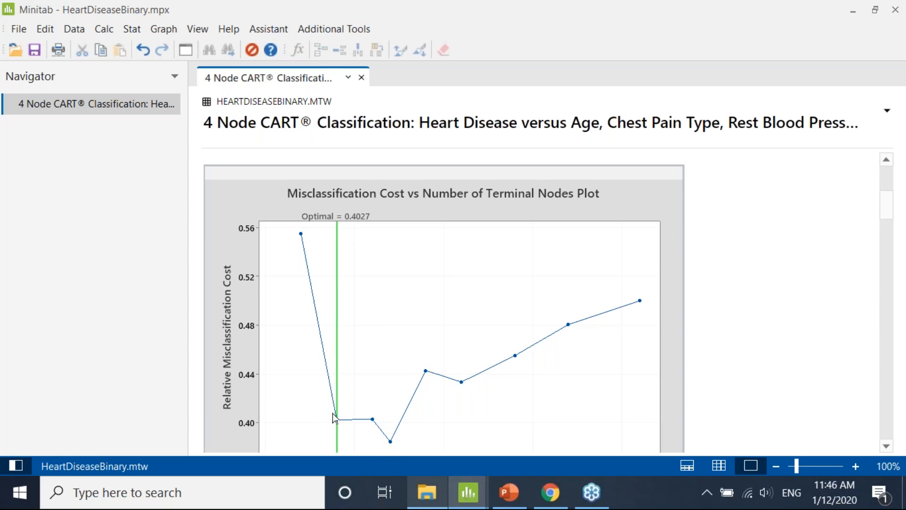
{"action": "scroll", "coordinate": [358, 359], "scroll_direction": "down", "scroll_amount": 3}
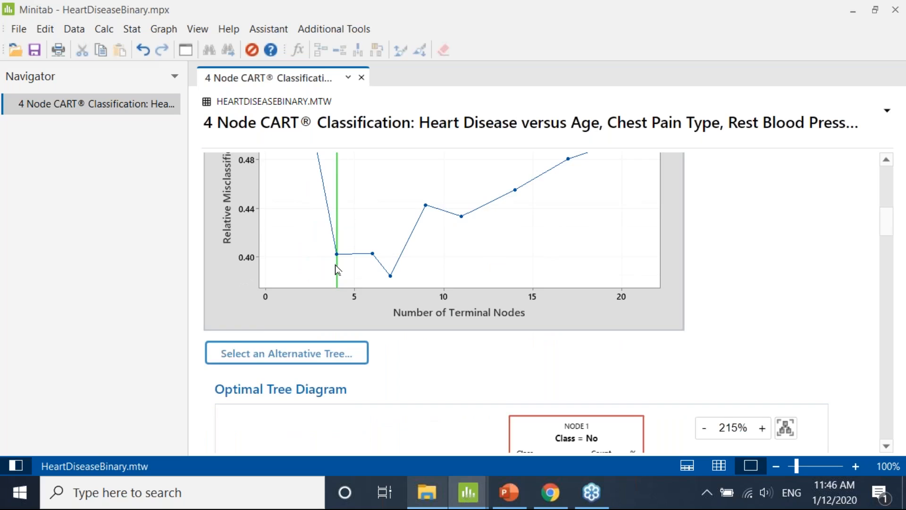
{"action": "scroll", "coordinate": [470, 285], "scroll_direction": "down", "scroll_amount": 3}
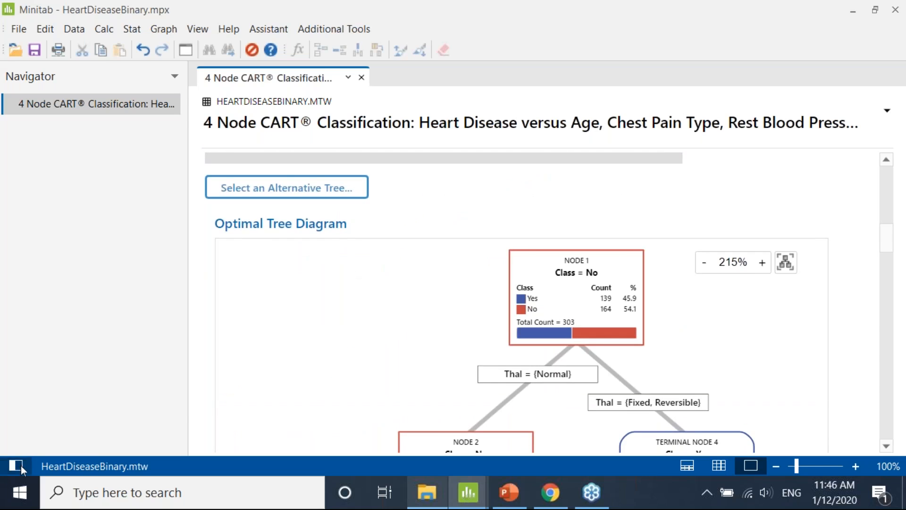
- Hide the Navigator and examine the splits and terminal nodes of the optimal tree diagram at a reduced size
{"action": "left_click", "coordinate": [16, 466]}
{"action": "scroll", "coordinate": [317, 319], "scroll_direction": "down", "scroll_amount": 1}
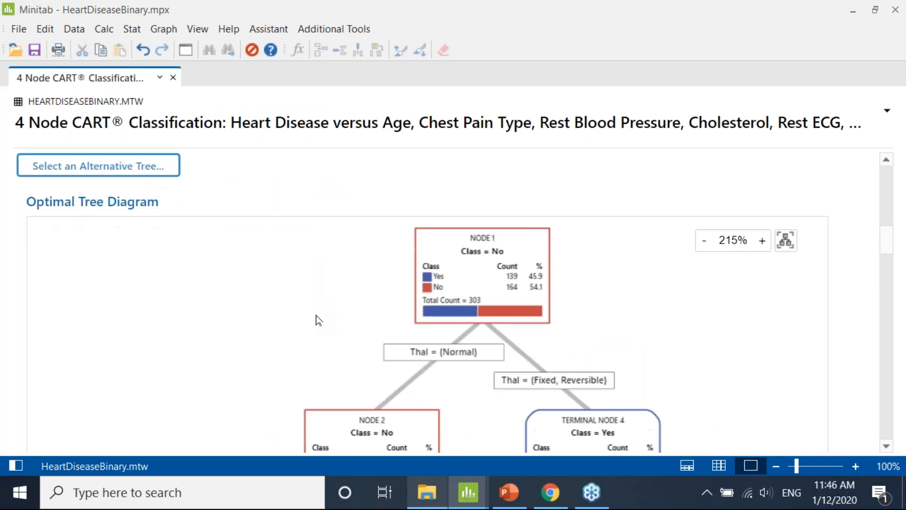
{"action": "scroll", "coordinate": [316, 320], "scroll_direction": "down", "scroll_amount": 4}
{"action": "scroll", "coordinate": [316, 320], "scroll_direction": "up", "scroll_amount": 3}
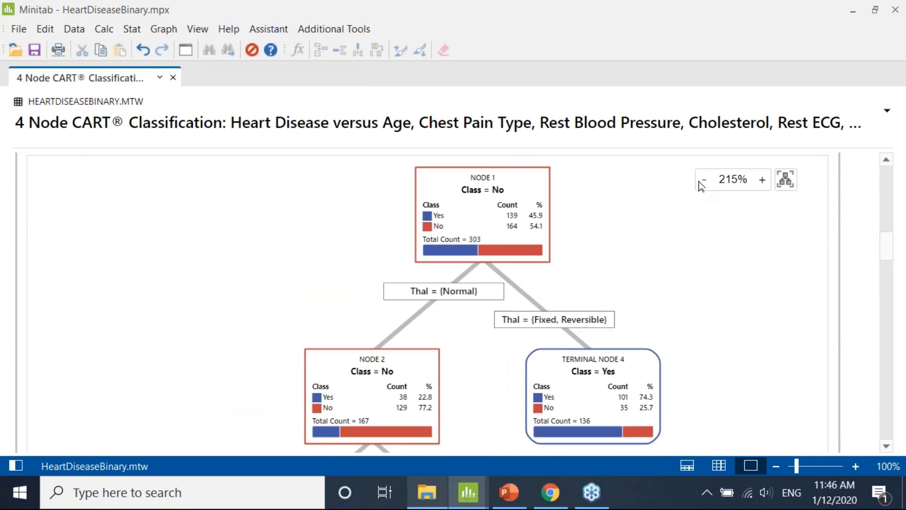
{"action": "left_click", "coordinate": [701, 181]}
{"action": "left_click", "coordinate": [702, 181]}
{"action": "scroll", "coordinate": [675, 227], "scroll_direction": "down", "scroll_amount": 1}
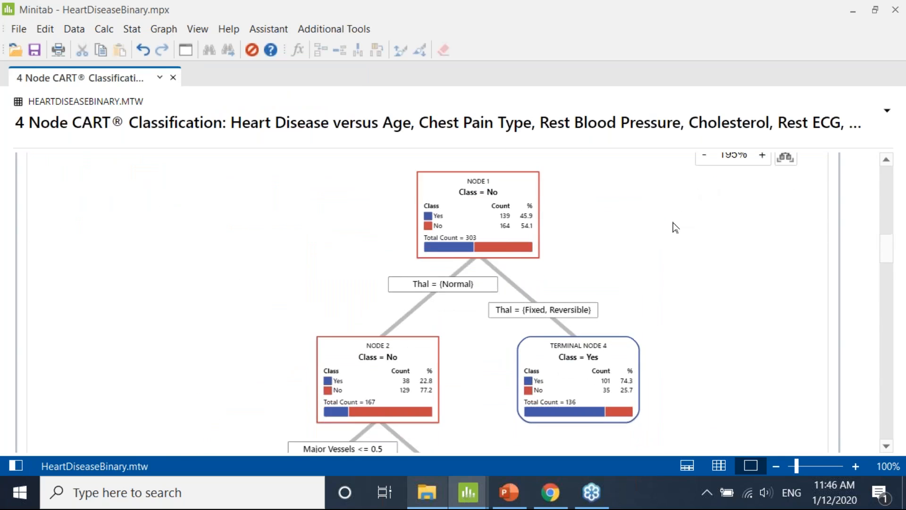
{"action": "scroll", "coordinate": [676, 227], "scroll_direction": "down", "scroll_amount": 2}
{"action": "scroll", "coordinate": [601, 269], "scroll_direction": "down", "scroll_amount": 3}
{"action": "scroll", "coordinate": [599, 273], "scroll_direction": "down", "scroll_amount": 7}
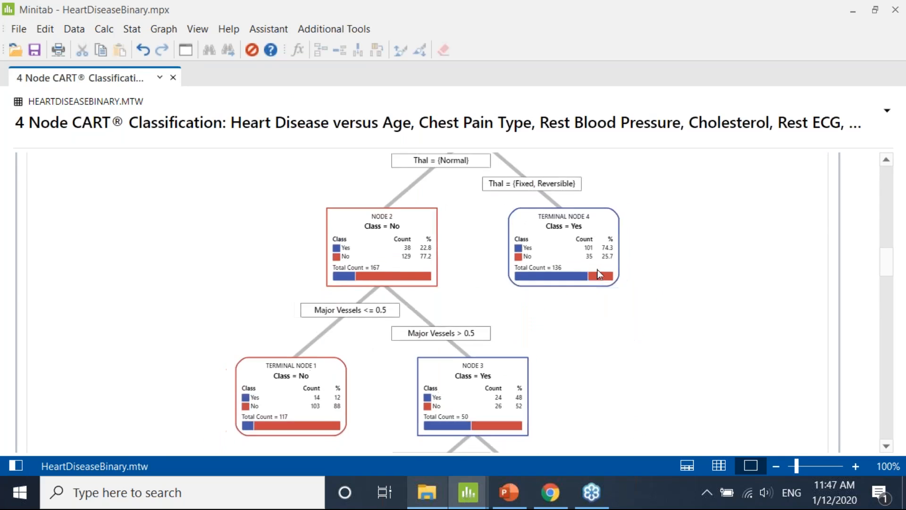
{"action": "scroll", "coordinate": [596, 287], "scroll_direction": "down", "scroll_amount": 5}
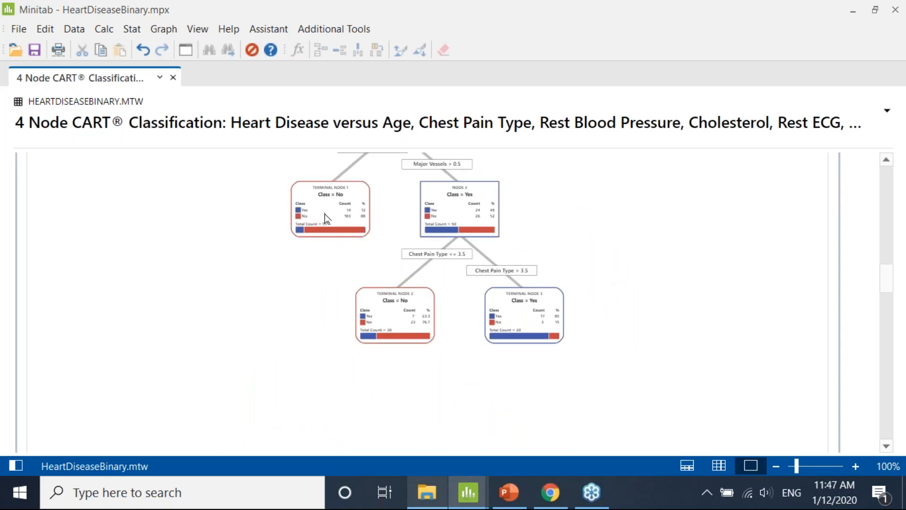
{"action": "scroll", "coordinate": [540, 321], "scroll_direction": "up", "scroll_amount": 5}
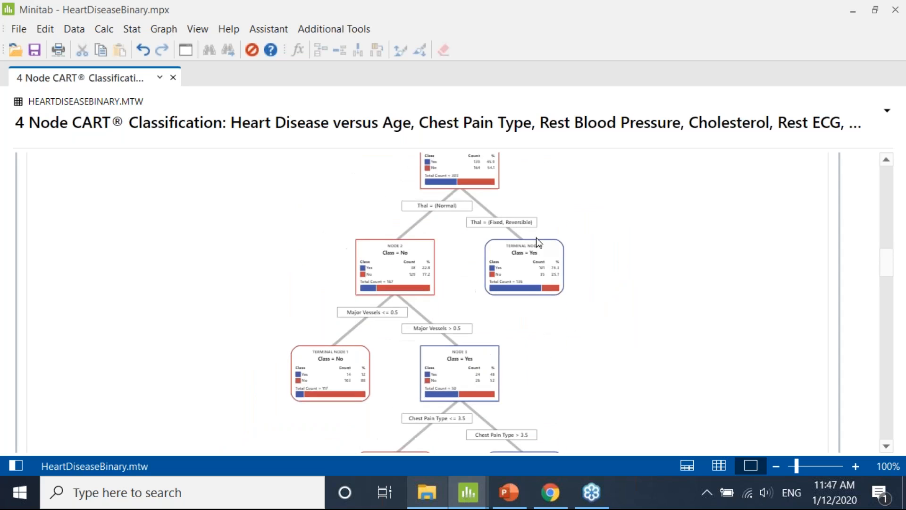
- Open the alternative tree selection and examine the 4-node tree, its statistics and the misclassification cost plot
{"action": "scroll", "coordinate": [614, 320], "scroll_direction": "up", "scroll_amount": 12}
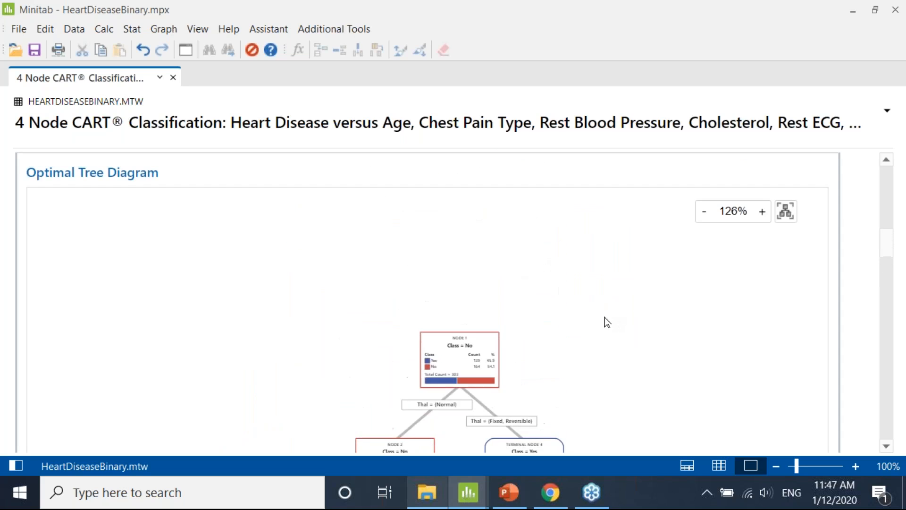
{"action": "scroll", "coordinate": [607, 322], "scroll_direction": "up", "scroll_amount": 7}
{"action": "scroll", "coordinate": [281, 294], "scroll_direction": "down", "scroll_amount": 5}
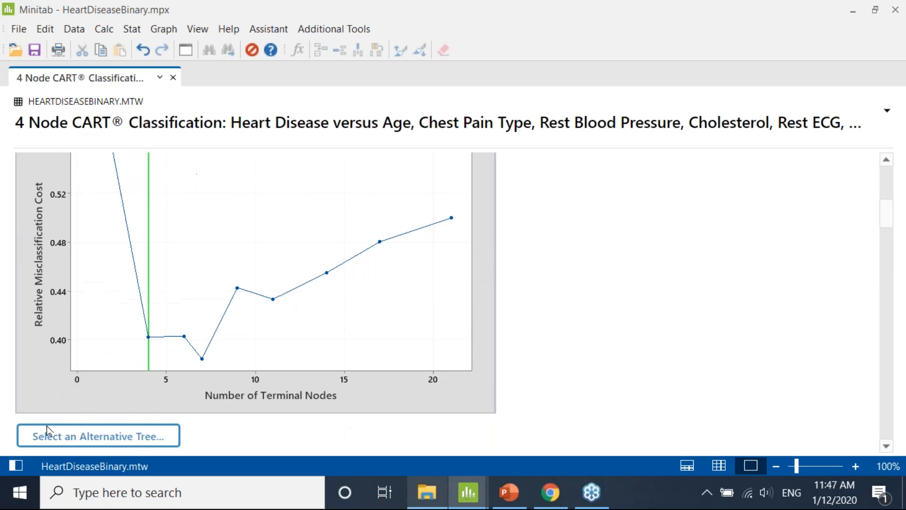
{"action": "left_click", "coordinate": [60, 439]}
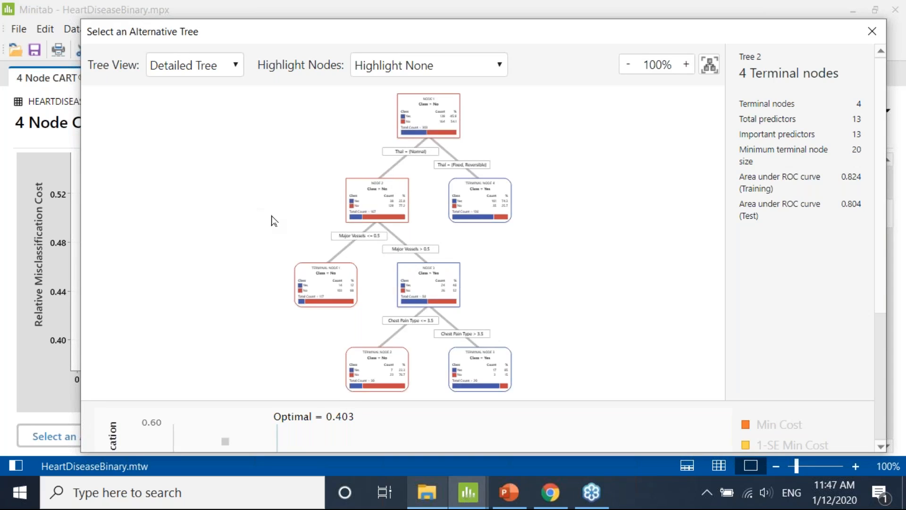
{"action": "left_click_drag", "start_coordinate": [366, 34], "coordinate": [302, 15]}
{"action": "scroll", "coordinate": [305, 245], "scroll_direction": "down", "scroll_amount": 3}
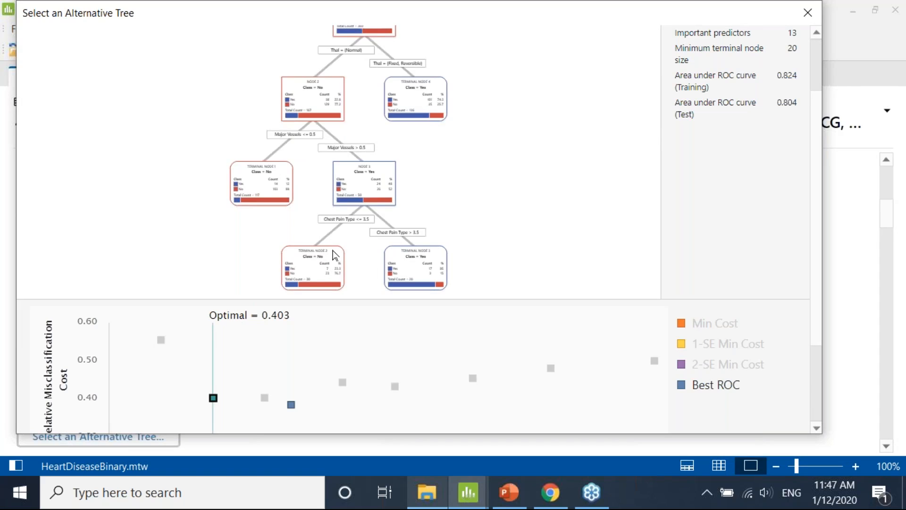
{"action": "scroll", "coordinate": [258, 338], "scroll_direction": "down", "scroll_amount": 3}
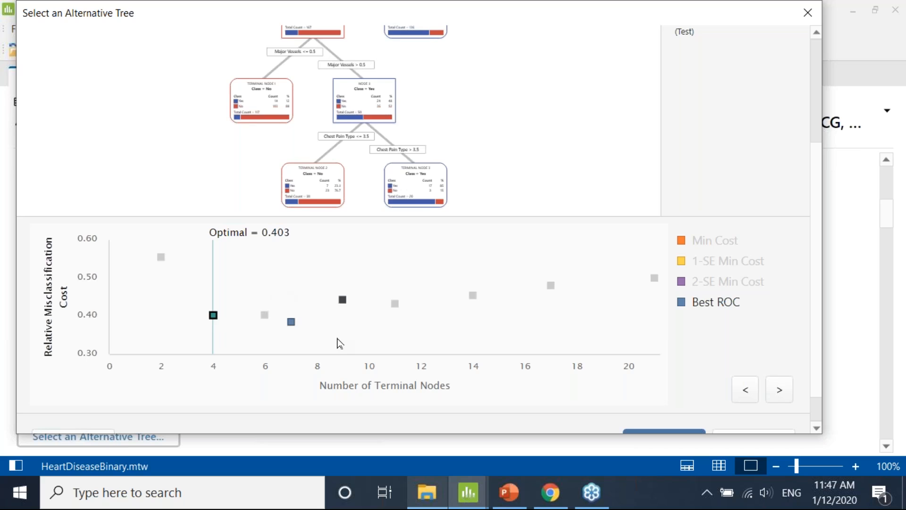
{"action": "scroll", "coordinate": [340, 343], "scroll_direction": "up", "scroll_amount": 3}
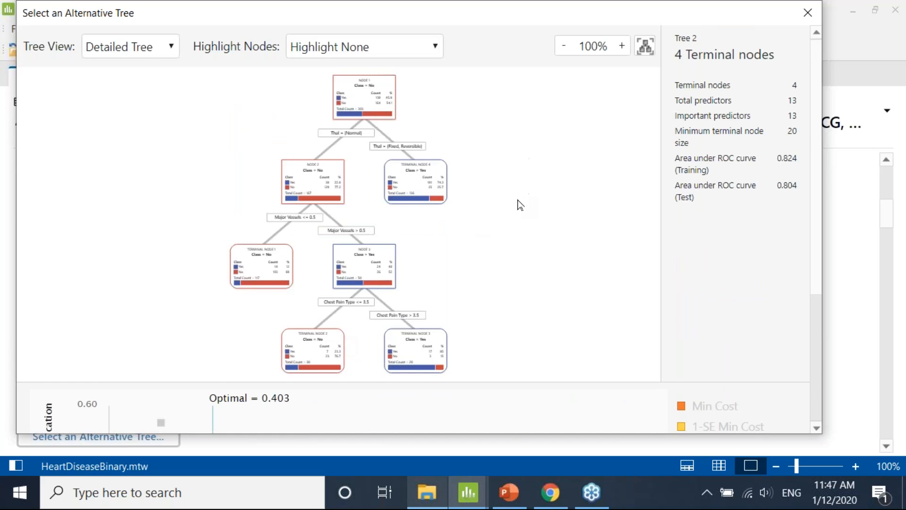
- Select the tree with 7 terminal nodes on the misclassification cost plot and review its diagram and ROC statistics
{"action": "scroll", "coordinate": [519, 208], "scroll_direction": "down", "scroll_amount": 3}
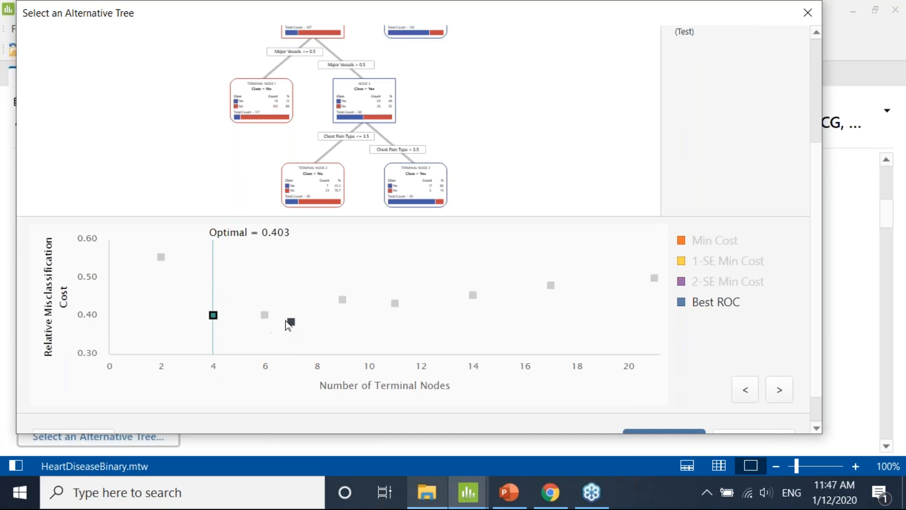
{"action": "left_click", "coordinate": [291, 323]}
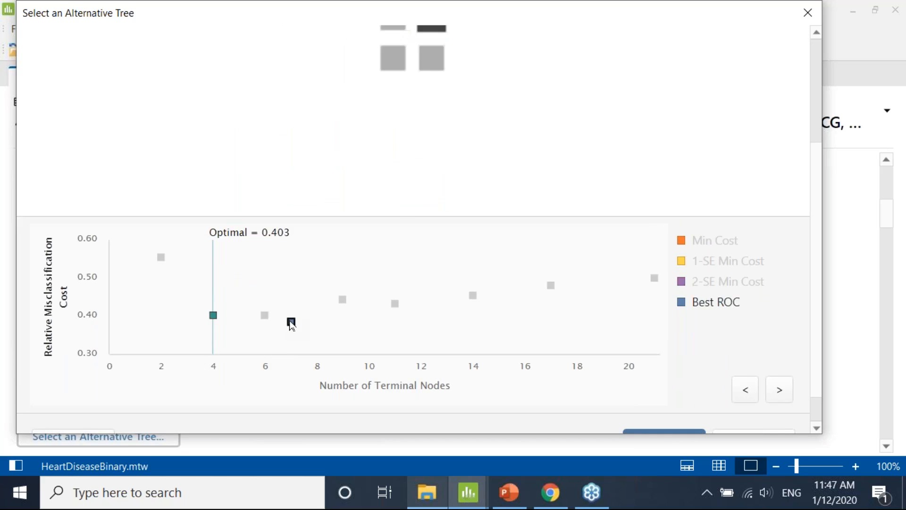
{"action": "scroll", "coordinate": [401, 208], "scroll_direction": "up", "scroll_amount": 2}
{"action": "scroll", "coordinate": [401, 206], "scroll_direction": "up", "scroll_amount": 1}
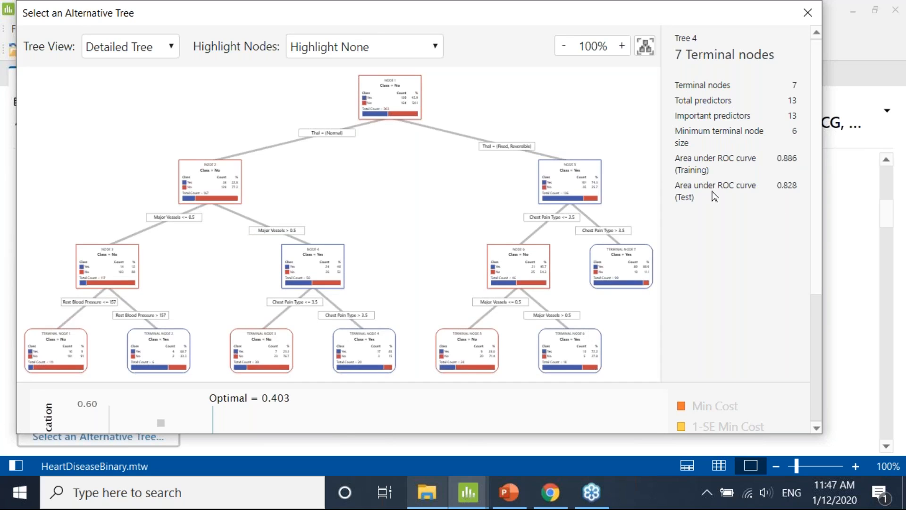
- Compare the diagram and ROC statistics of the 9-terminal-node tree with those of the 7-terminal-node tree
{"action": "scroll", "coordinate": [713, 236], "scroll_direction": "down", "scroll_amount": 5}
{"action": "left_click", "coordinate": [342, 263]}
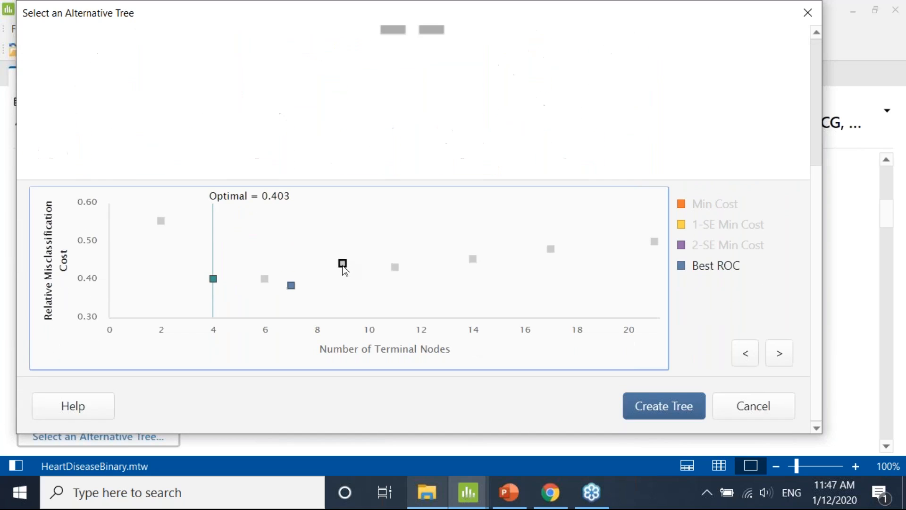
{"action": "scroll", "coordinate": [447, 195], "scroll_direction": "up", "scroll_amount": 3}
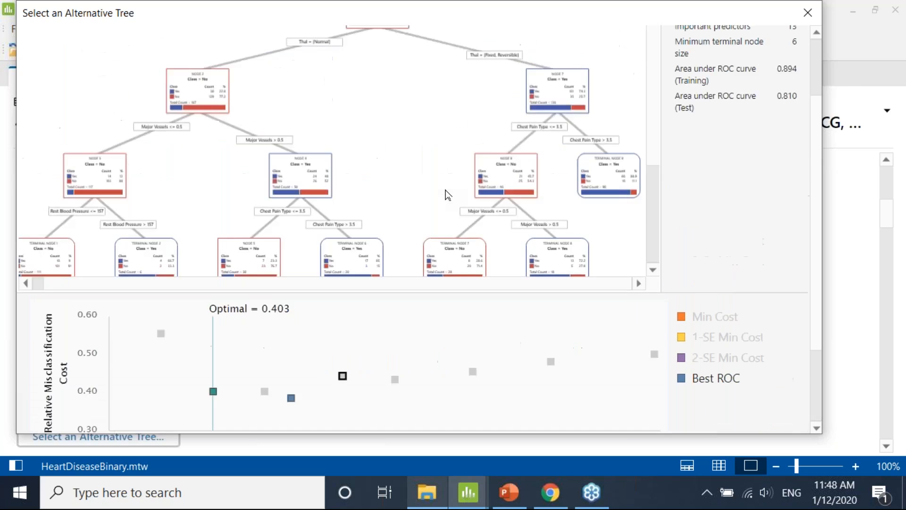
{"action": "scroll", "coordinate": [377, 189], "scroll_direction": "up", "scroll_amount": 2}
{"action": "scroll", "coordinate": [376, 188], "scroll_direction": "down", "scroll_amount": 10}
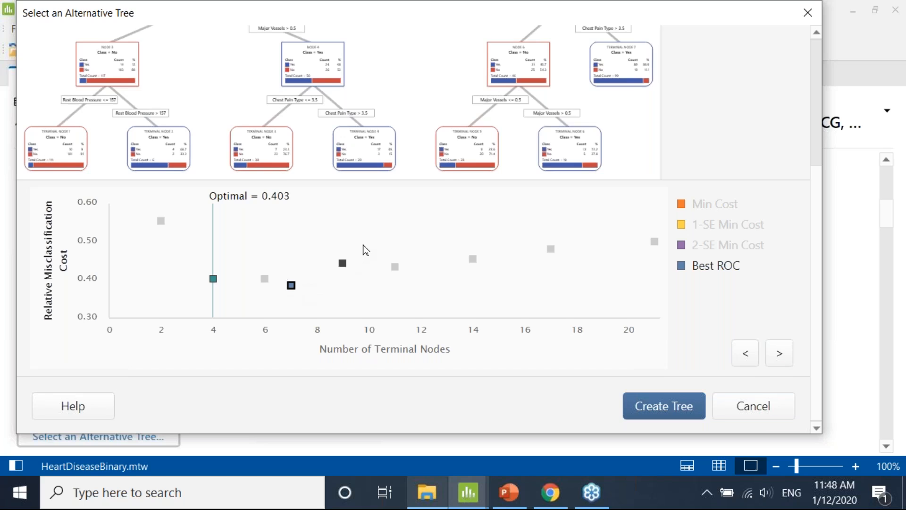
{"action": "scroll", "coordinate": [364, 197], "scroll_direction": "up", "scroll_amount": 4}
{"action": "scroll", "coordinate": [367, 198], "scroll_direction": "down", "scroll_amount": 2}
{"action": "scroll", "coordinate": [350, 207], "scroll_direction": "up", "scroll_amount": 3}
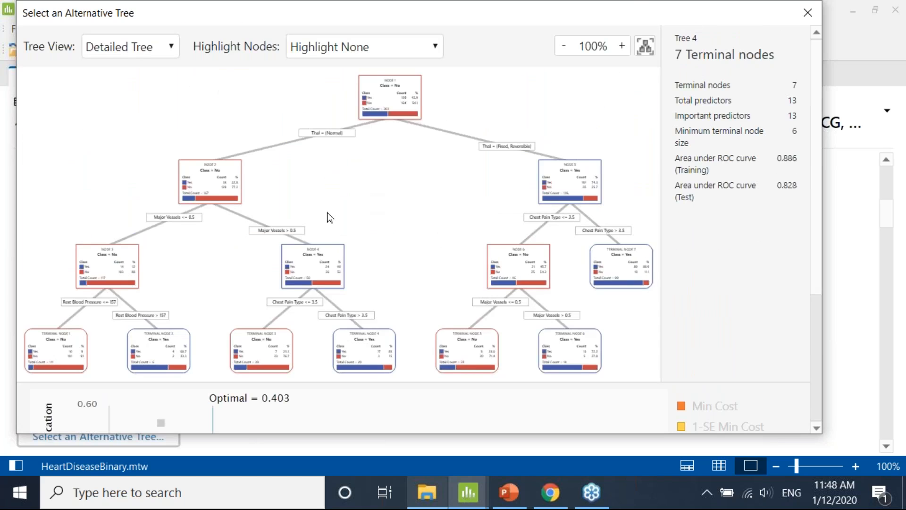
- Select the optimal tree with 4 terminal nodes on the misclassification cost plot and review its ROC statistics
{"action": "scroll", "coordinate": [286, 285], "scroll_direction": "down", "scroll_amount": 5}
{"action": "left_click", "coordinate": [213, 315]}
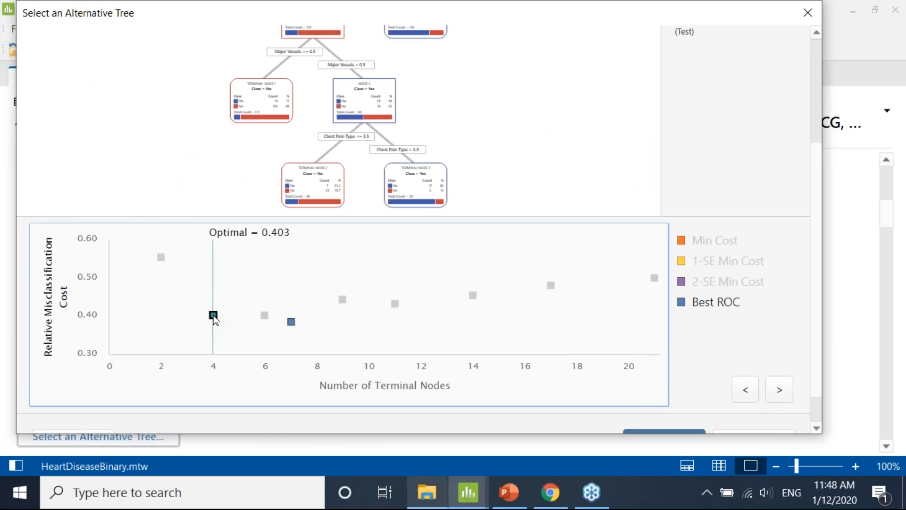
{"action": "scroll", "coordinate": [369, 262], "scroll_direction": "up", "scroll_amount": 3}
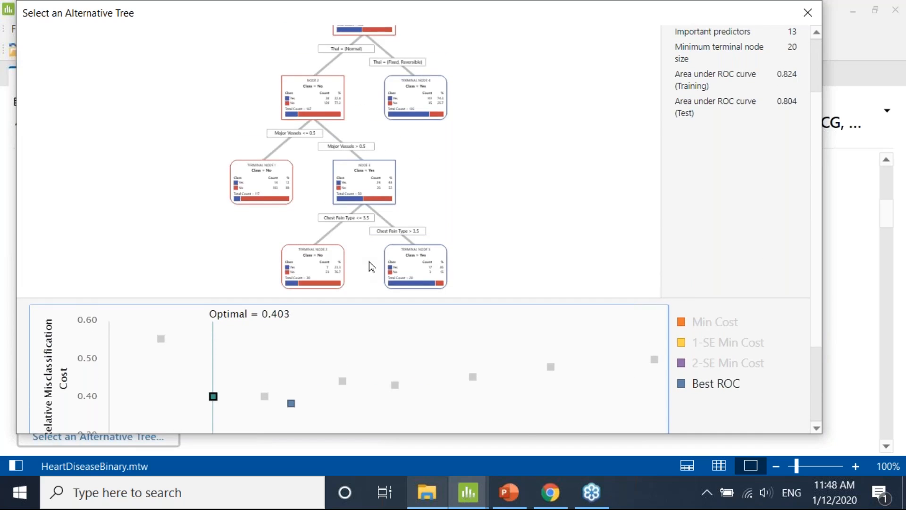
- Create the alternative CART classification tree with 7 terminal nodes
{"action": "scroll", "coordinate": [370, 265], "scroll_direction": "down", "scroll_amount": 3}
{"action": "left_click", "coordinate": [291, 285]}
{"action": "left_click", "coordinate": [675, 401]}
- Examine the misclassification cost plot and the alternative tree diagram in the 7-node output
{"action": "scroll", "coordinate": [567, 314], "scroll_direction": "down", "scroll_amount": 10}
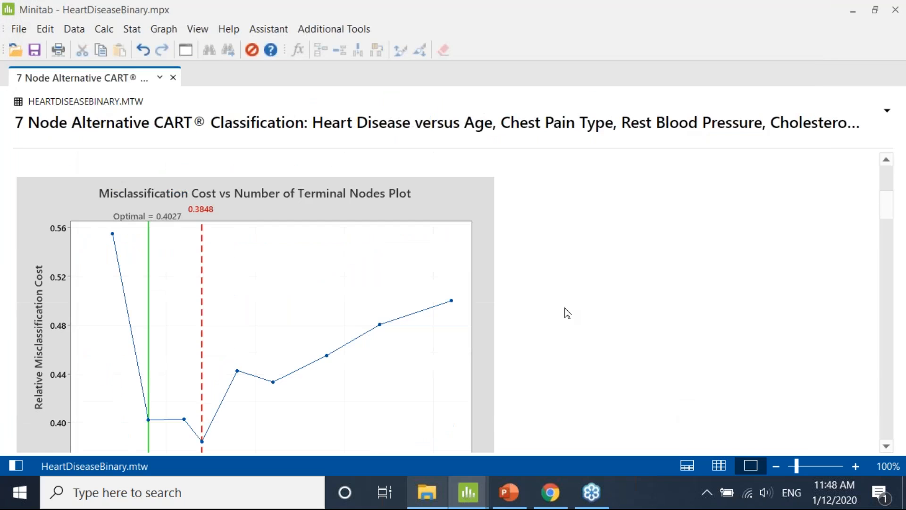
{"action": "scroll", "coordinate": [235, 258], "scroll_direction": "up", "scroll_amount": 7}
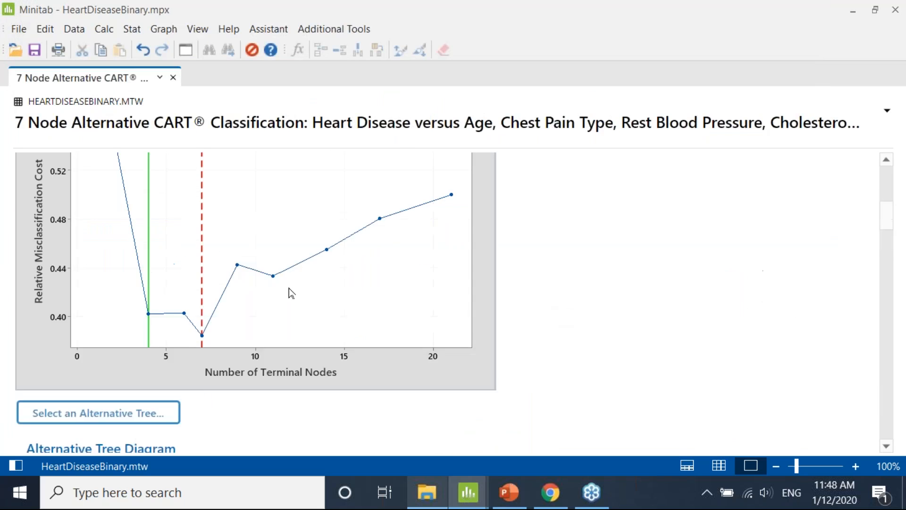
{"action": "scroll", "coordinate": [209, 364], "scroll_direction": "down", "scroll_amount": 7}
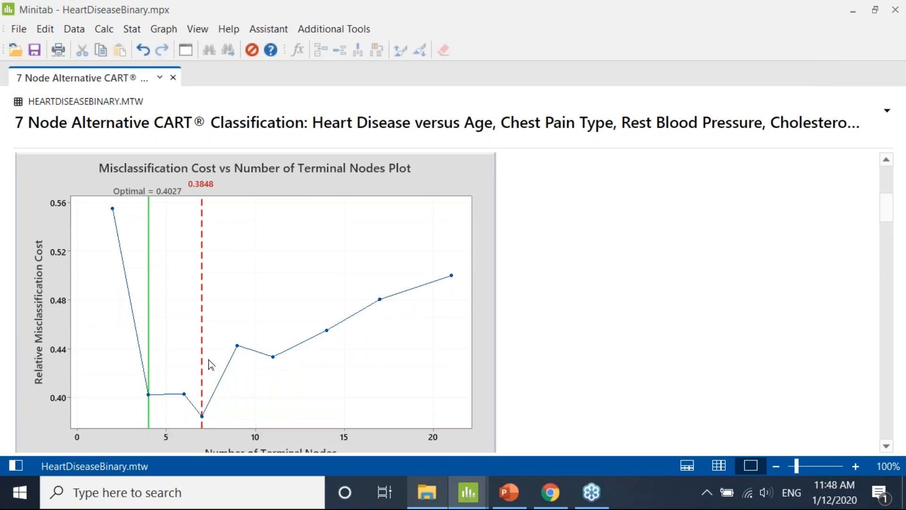
{"action": "scroll", "coordinate": [233, 328], "scroll_direction": "down", "scroll_amount": 5}
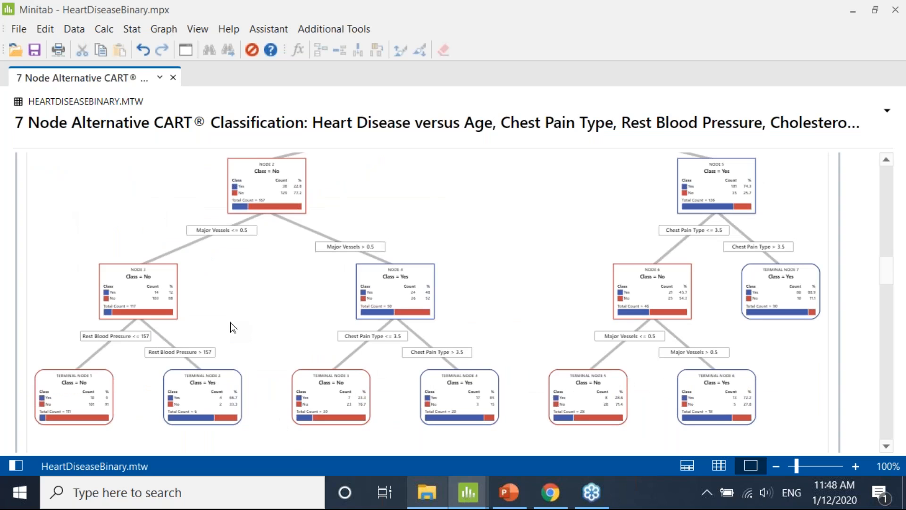
{"action": "scroll", "coordinate": [228, 324], "scroll_direction": "down", "scroll_amount": 3}
{"action": "scroll", "coordinate": [229, 324], "scroll_direction": "up", "scroll_amount": 3}
{"action": "scroll", "coordinate": [391, 285], "scroll_direction": "up", "scroll_amount": 5}
{"action": "scroll", "coordinate": [386, 285], "scroll_direction": "down", "scroll_amount": 4}
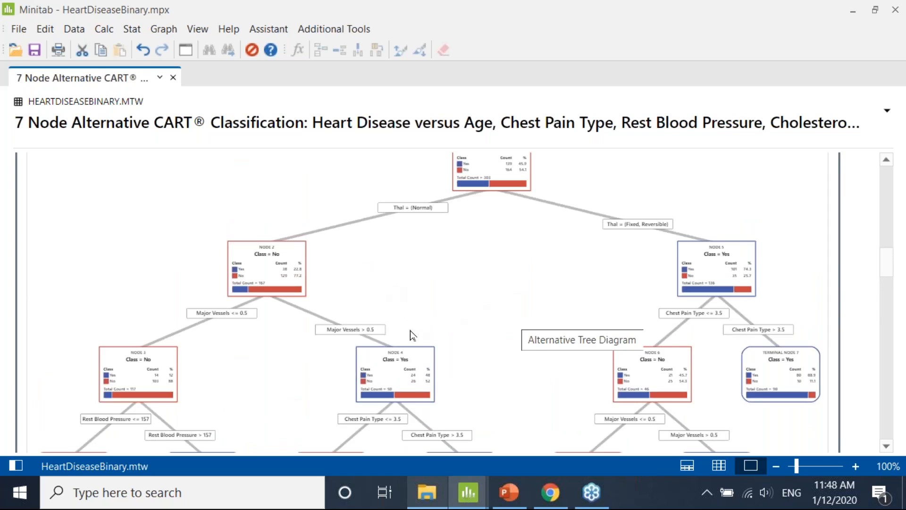
- Return to the 4 Node CART Classification output through the Navigator and hide the Navigator again
{"action": "left_click", "coordinate": [16, 466]}
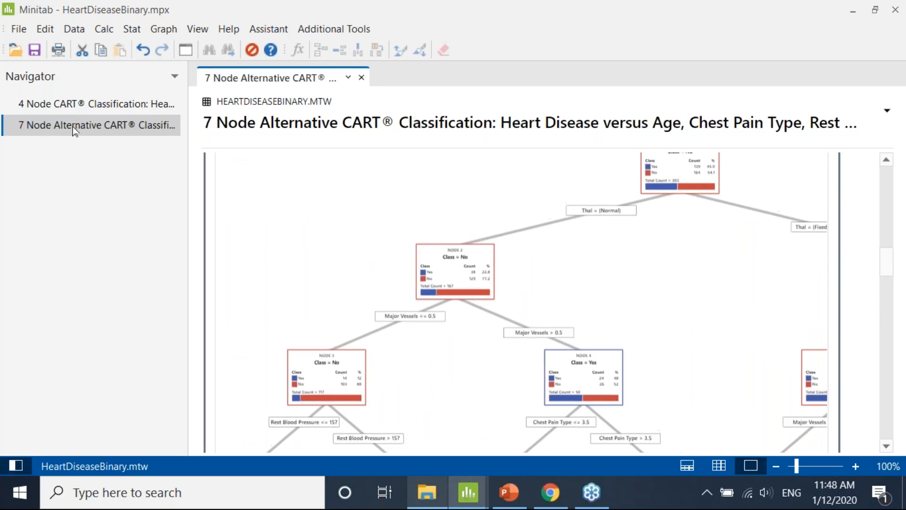
{"action": "double_click", "coordinate": [72, 105]}
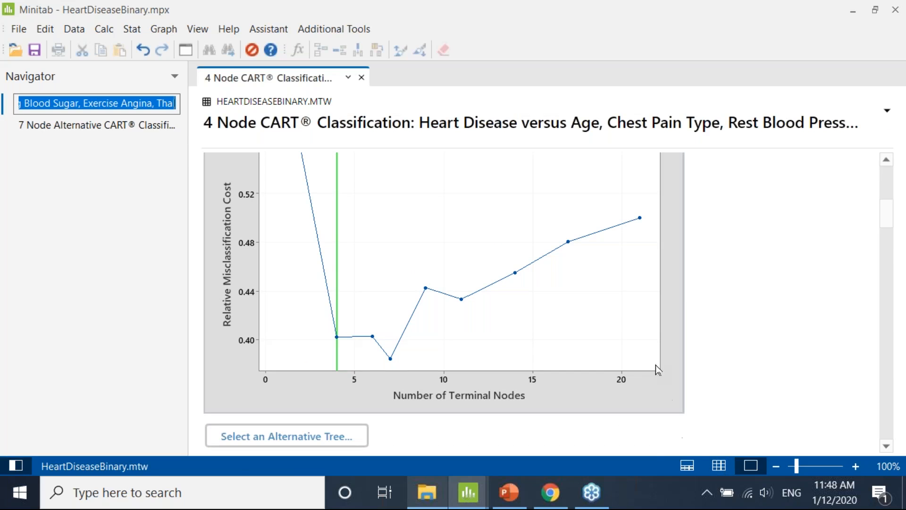
{"action": "scroll", "coordinate": [655, 365], "scroll_direction": "down", "scroll_amount": 5}
{"action": "left_click", "coordinate": [15, 465]}
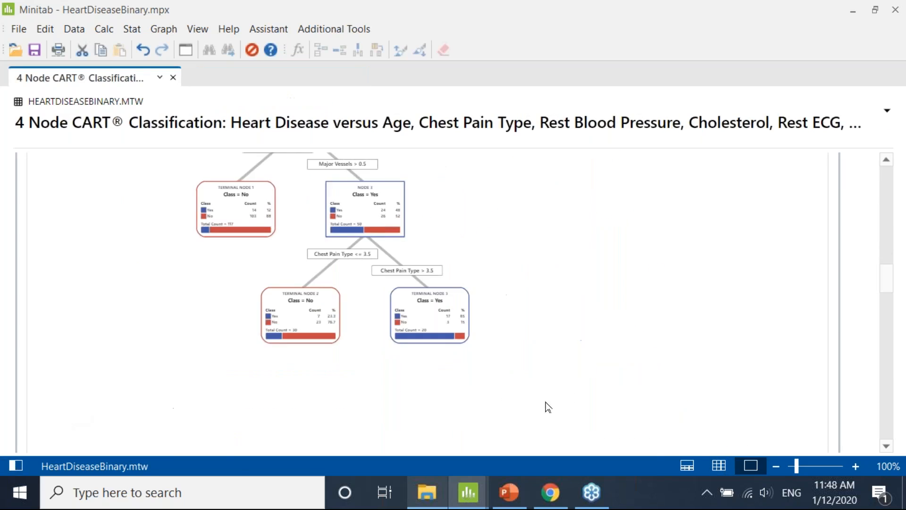
- Enlarge the optimal tree diagram to 226% and examine the root node's class counts and its split on Thal
{"action": "scroll", "coordinate": [548, 405], "scroll_direction": "up", "scroll_amount": 3}
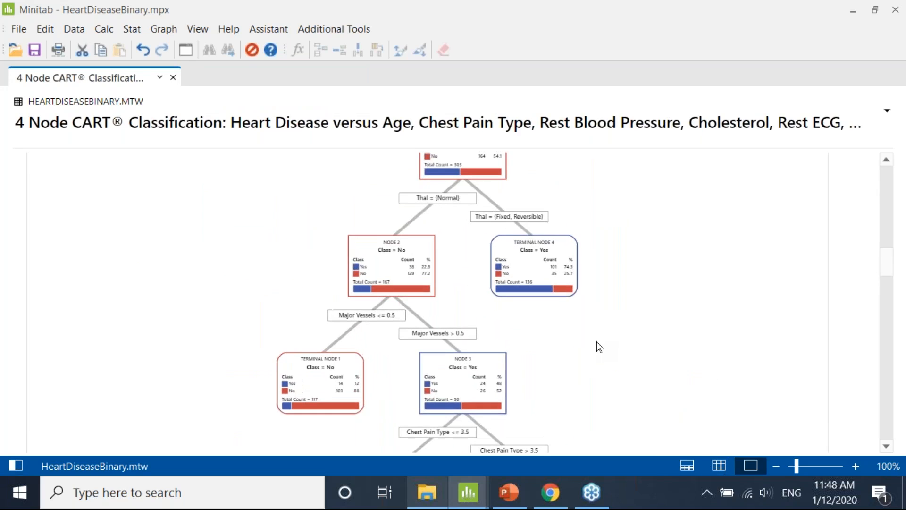
{"action": "scroll", "coordinate": [596, 348], "scroll_direction": "up", "scroll_amount": 5}
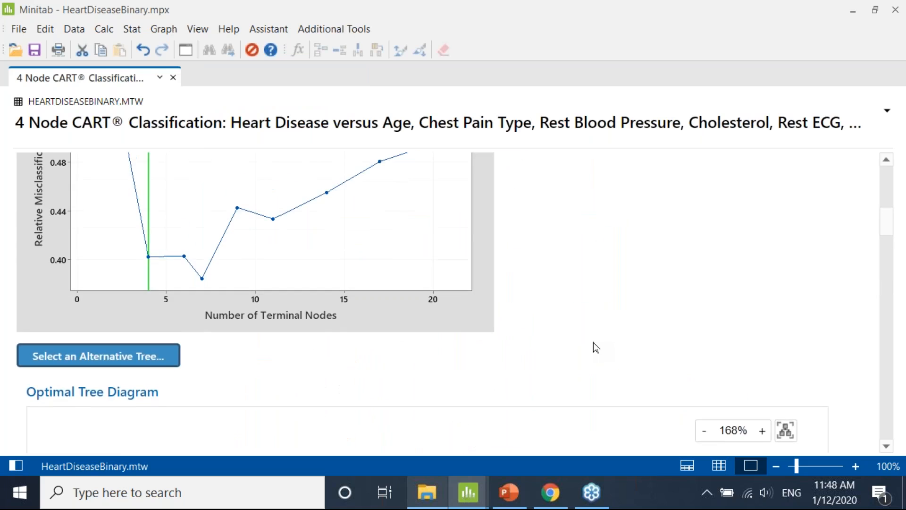
{"action": "scroll", "coordinate": [594, 344], "scroll_direction": "down", "scroll_amount": 3}
{"action": "scroll", "coordinate": [492, 329], "scroll_direction": "up", "scroll_amount": 2}
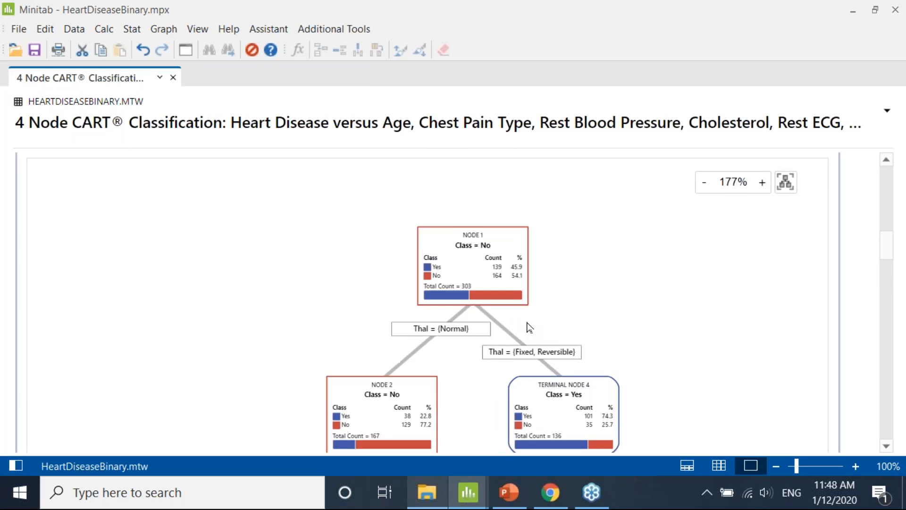
{"action": "scroll", "coordinate": [543, 298], "scroll_direction": "up", "scroll_amount": 1}
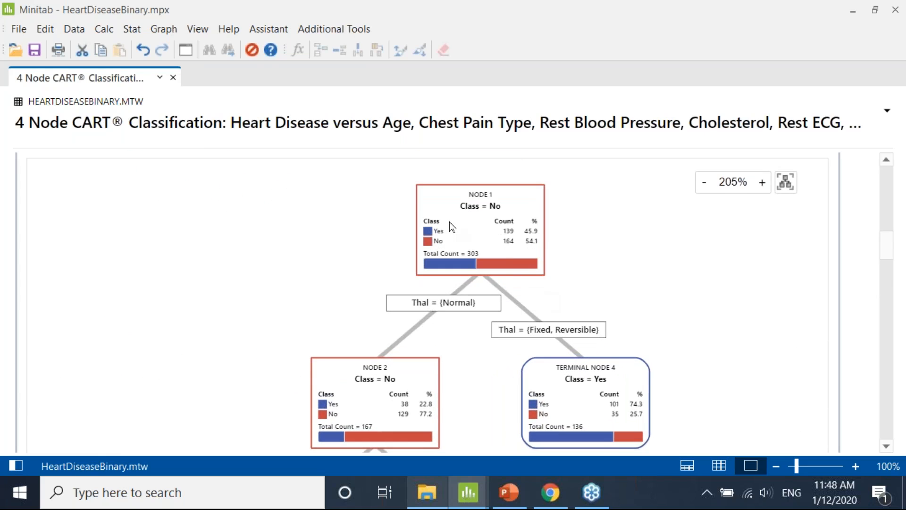
{"action": "scroll", "coordinate": [514, 278], "scroll_direction": "up", "scroll_amount": 1}
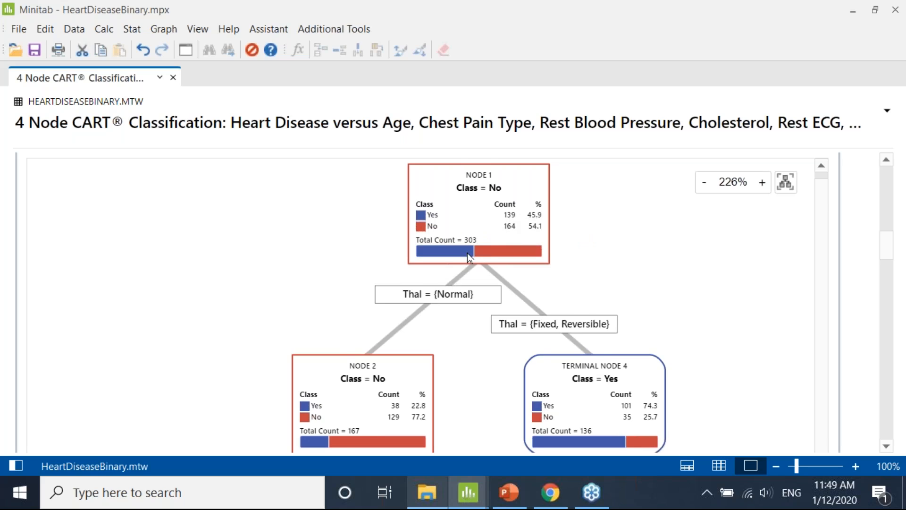
{"action": "scroll", "coordinate": [468, 257], "scroll_direction": "down", "scroll_amount": 1}
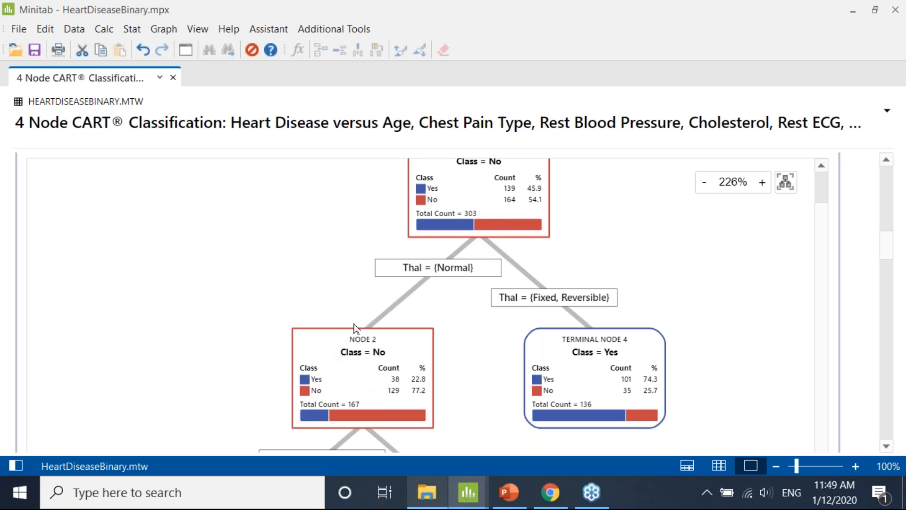
{"action": "scroll", "coordinate": [356, 330], "scroll_direction": "down", "scroll_amount": 3}
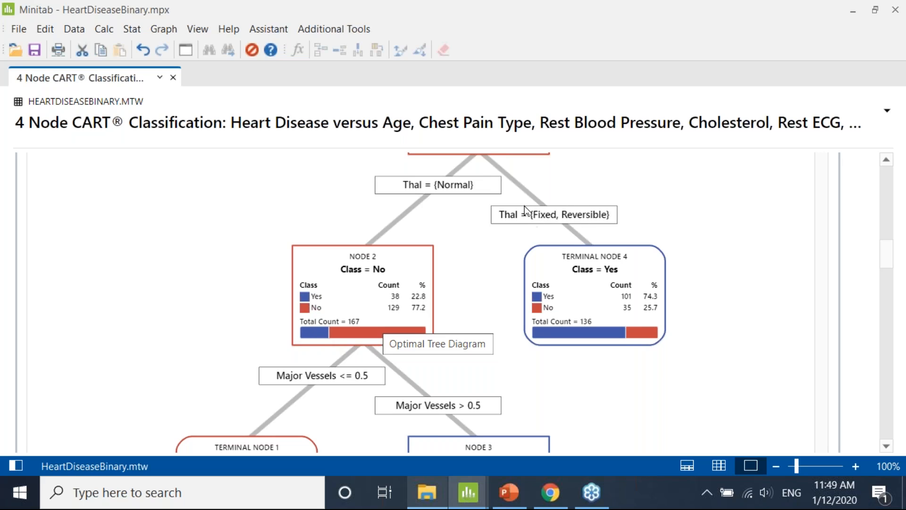
{"action": "scroll", "coordinate": [520, 204], "scroll_direction": "up", "scroll_amount": 1}
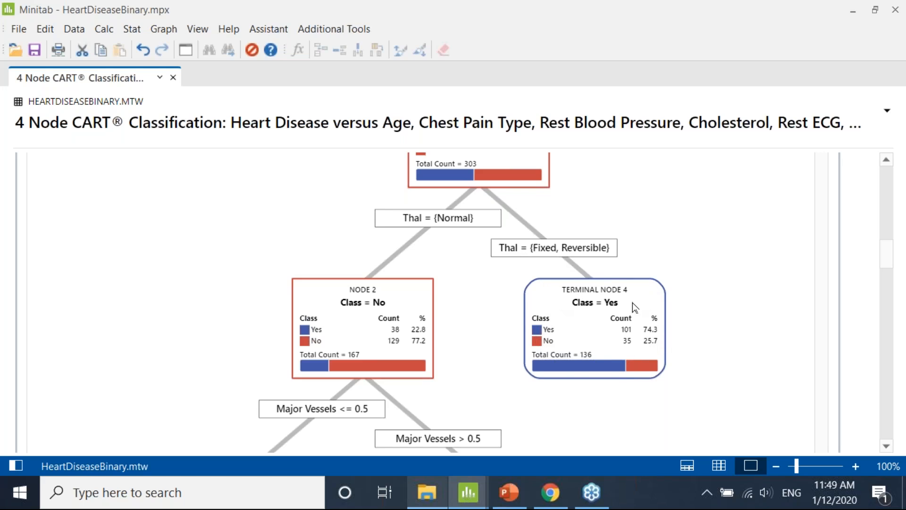
- Examine the Major Vessels and Chest Pain Type splits and compare terminal nodes 2, 3 and 4 in the optimal tree
{"action": "scroll", "coordinate": [633, 305], "scroll_direction": "down", "scroll_amount": 5}
{"action": "scroll", "coordinate": [305, 294], "scroll_direction": "down", "scroll_amount": 2}
{"action": "scroll", "coordinate": [516, 283], "scroll_direction": "up", "scroll_amount": 2}
{"action": "scroll", "coordinate": [515, 281], "scroll_direction": "down", "scroll_amount": 1}
{"action": "scroll", "coordinate": [515, 278], "scroll_direction": "up", "scroll_amount": 5}
{"action": "scroll", "coordinate": [543, 366], "scroll_direction": "down", "scroll_amount": 1}
{"action": "scroll", "coordinate": [545, 368], "scroll_direction": "down", "scroll_amount": 4}
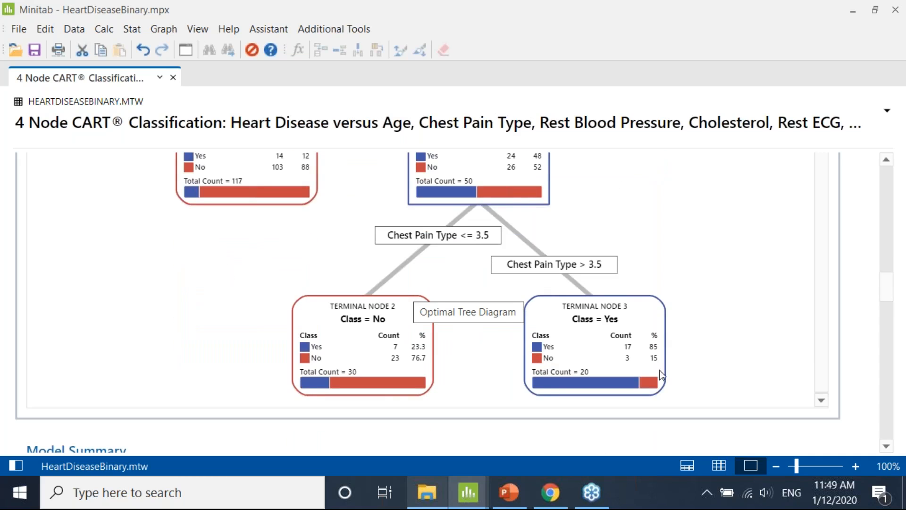
{"action": "scroll", "coordinate": [692, 279], "scroll_direction": "up", "scroll_amount": 5}
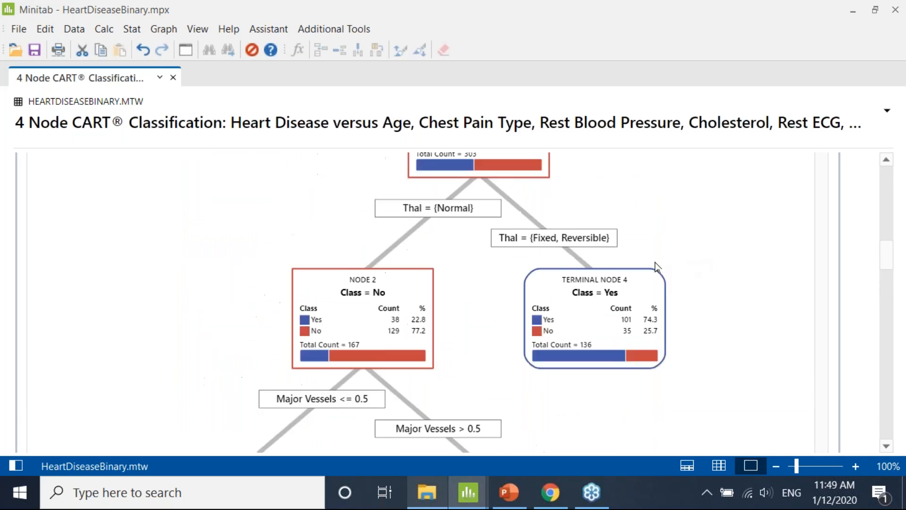
{"action": "scroll", "coordinate": [636, 337], "scroll_direction": "down", "scroll_amount": 6}
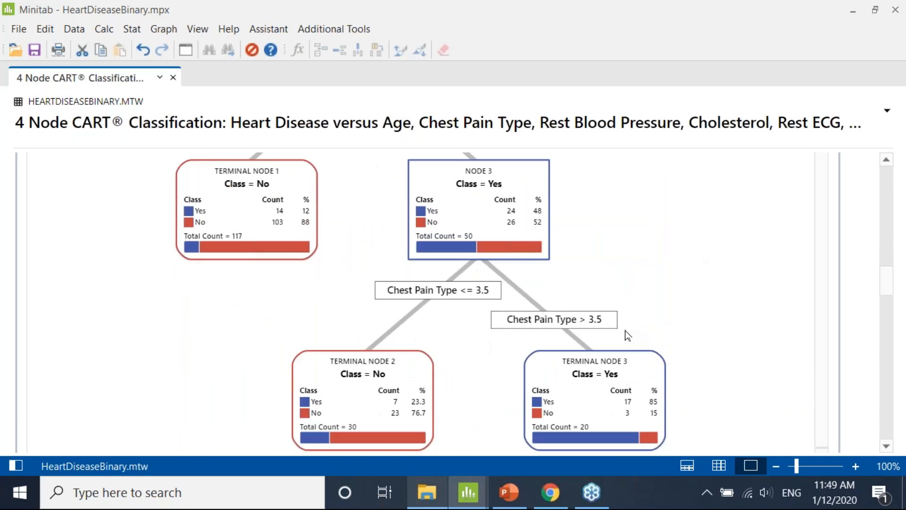
- Highlight the path to terminal node 3 in the optimal tree diagram and trace its splits at a reduced size
{"action": "left_click", "coordinate": [565, 272]}
{"action": "scroll", "coordinate": [624, 306], "scroll_direction": "up", "scroll_amount": 1}
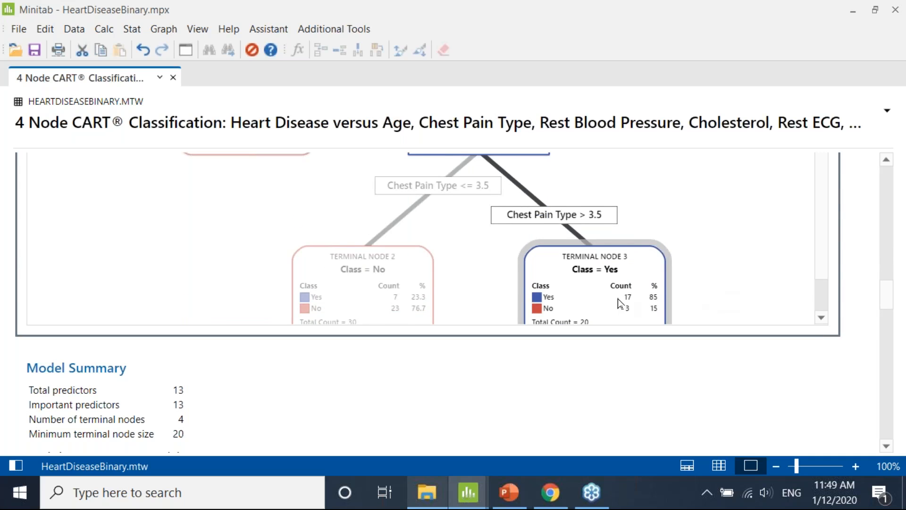
{"action": "scroll", "coordinate": [604, 276], "scroll_direction": "down", "scroll_amount": 2}
{"action": "scroll", "coordinate": [603, 278], "scroll_direction": "up", "scroll_amount": 6}
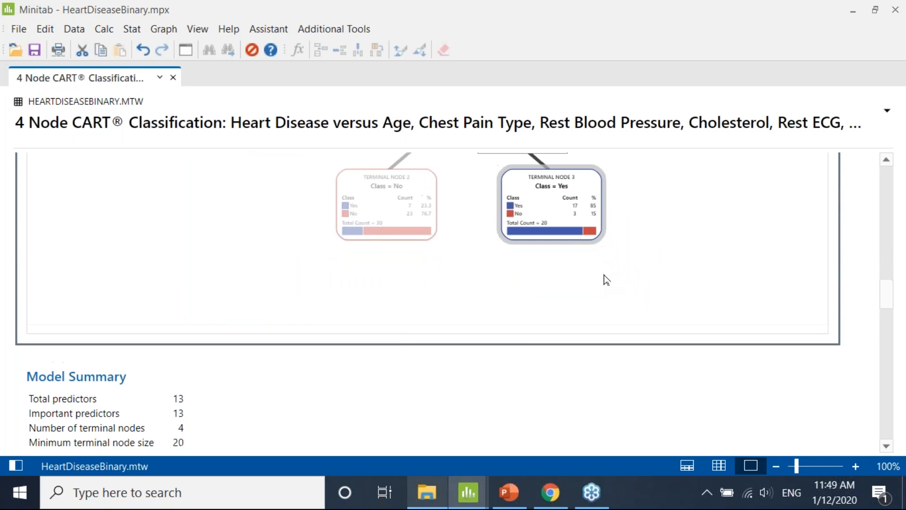
{"action": "scroll", "coordinate": [605, 275], "scroll_direction": "down", "scroll_amount": 6}
{"action": "scroll", "coordinate": [571, 343], "scroll_direction": "up", "scroll_amount": 3}
{"action": "scroll", "coordinate": [572, 348], "scroll_direction": "up", "scroll_amount": 2}
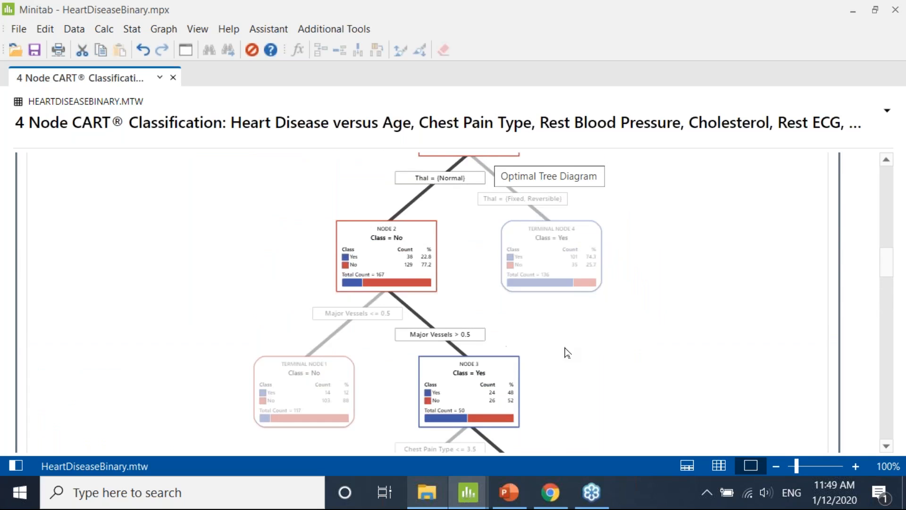
{"action": "scroll", "coordinate": [571, 351], "scroll_direction": "down", "scroll_amount": 4}
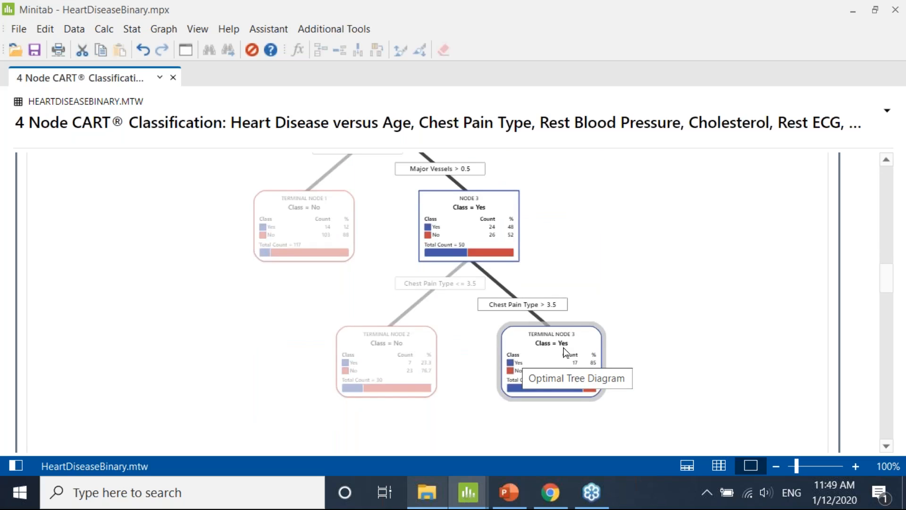
- Copy the node rules from the optimal tree diagram and switch to PowerPoint, placing the insertion point between slides 52 and 53
{"action": "right_click", "coordinate": [563, 348]}
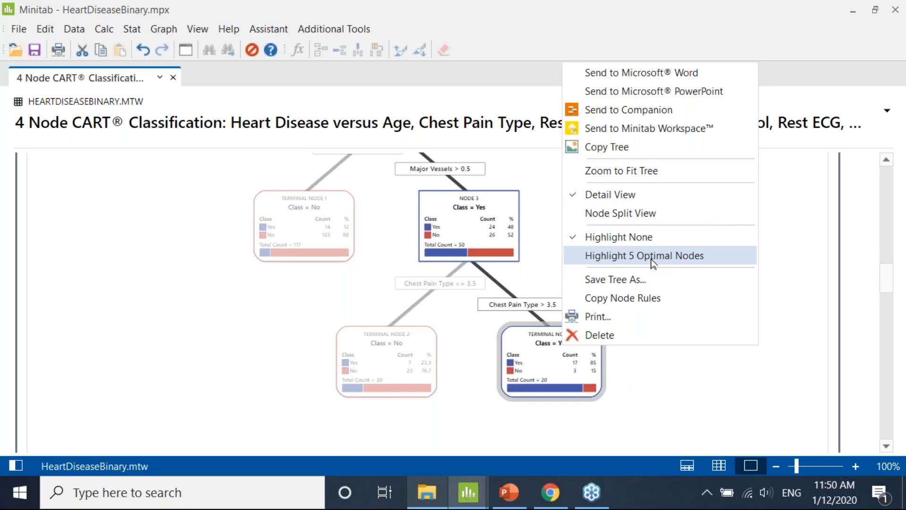
{"action": "left_click", "coordinate": [643, 301]}
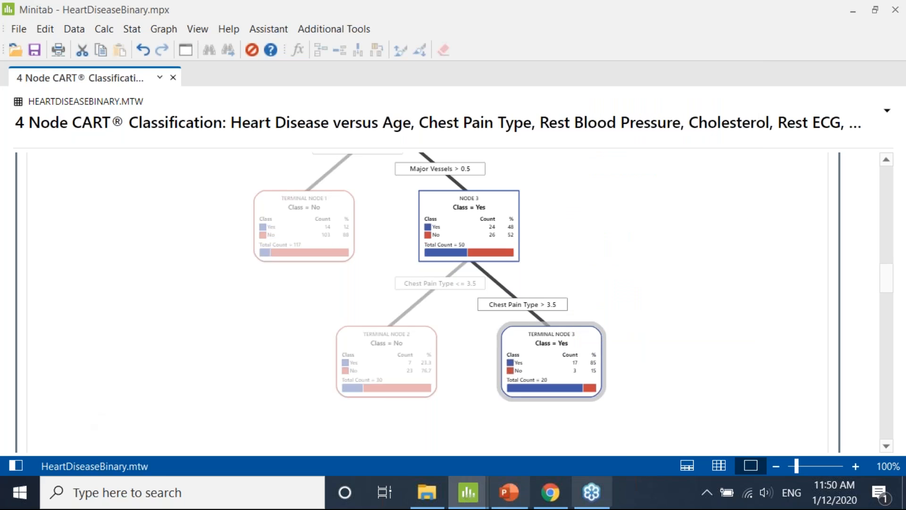
{"action": "left_click", "coordinate": [509, 492]}
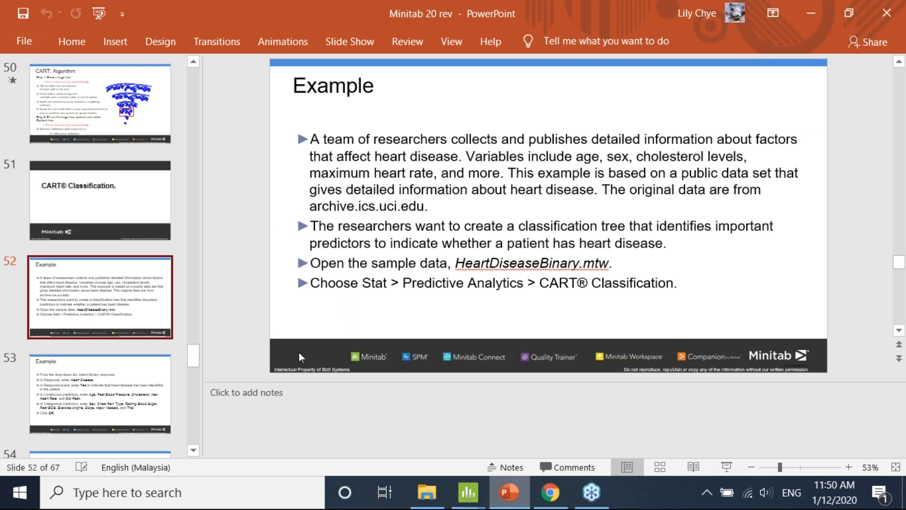
{"action": "left_click", "coordinate": [104, 352]}
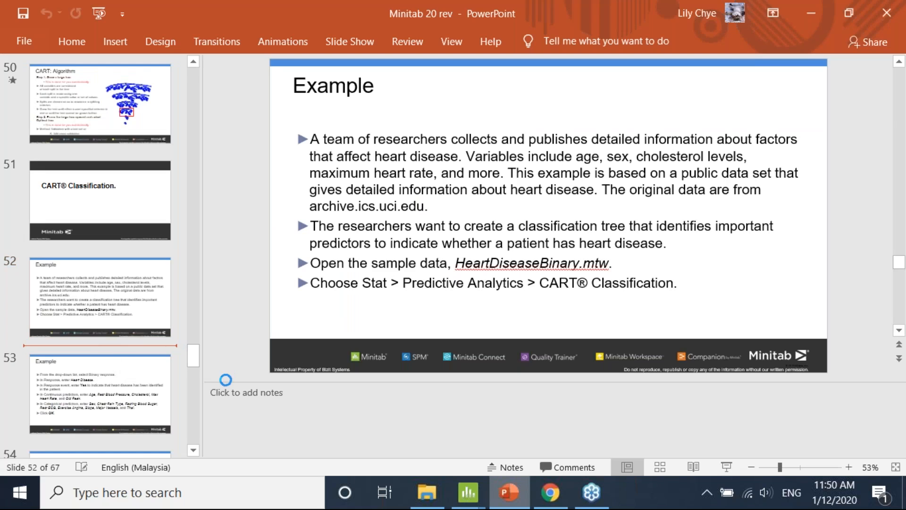
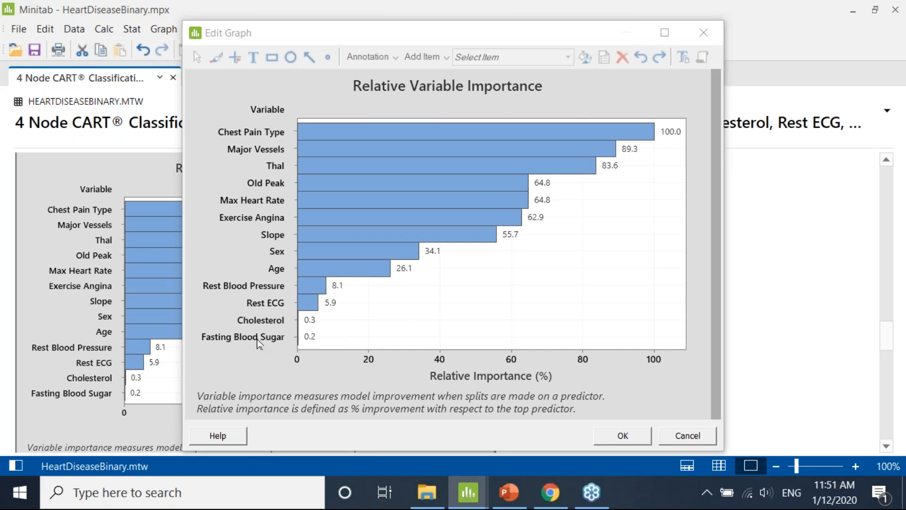
- Close the Relative Variable Importance graph editor without saving changes and view the Confusion Matrix
{"action": "left_click", "coordinate": [688, 434]}
{"action": "scroll", "coordinate": [574, 259], "scroll_direction": "down", "scroll_amount": 5}
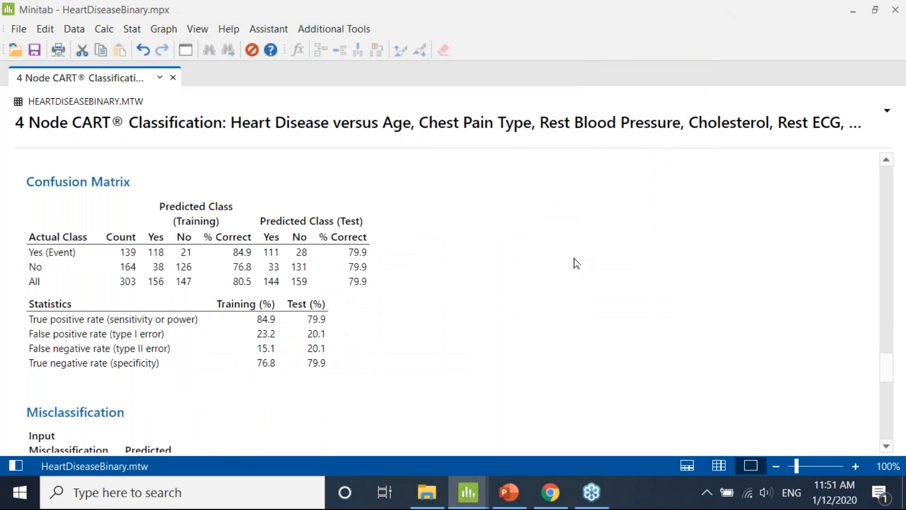
- Examine the ROC curve in the graph editor, marking the area under the curve, and close the editor without saving changes
{"action": "scroll", "coordinate": [555, 254], "scroll_direction": "down", "scroll_amount": 10}
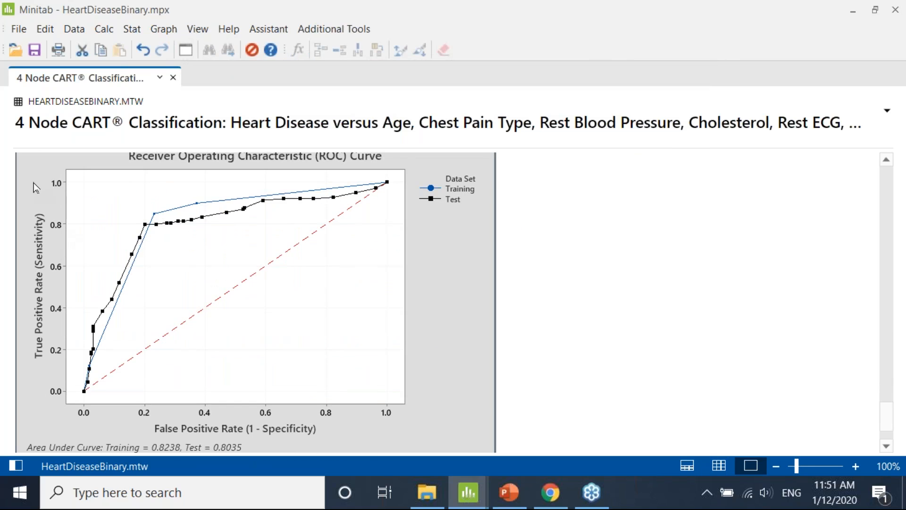
{"action": "scroll", "coordinate": [33, 183], "scroll_direction": "down", "scroll_amount": 1}
{"action": "double_click", "coordinate": [33, 183]}
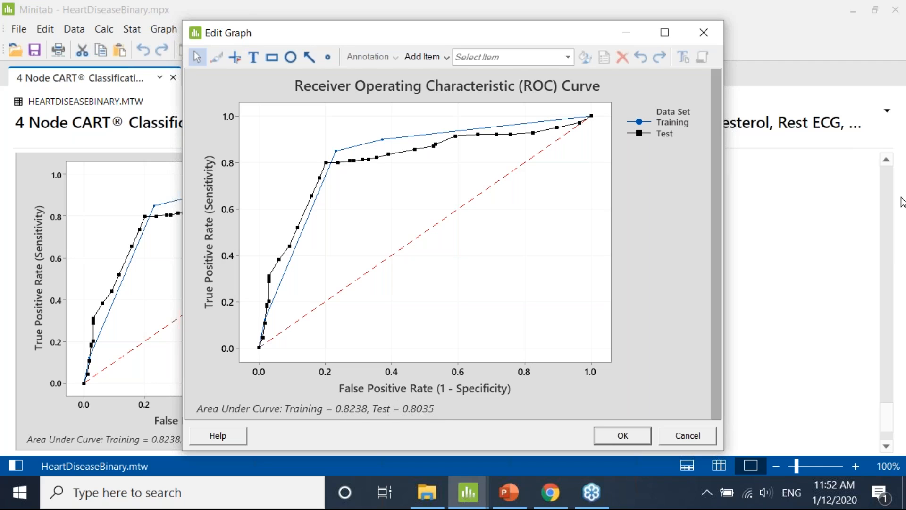
{"action": "left_click", "coordinate": [885, 235]}
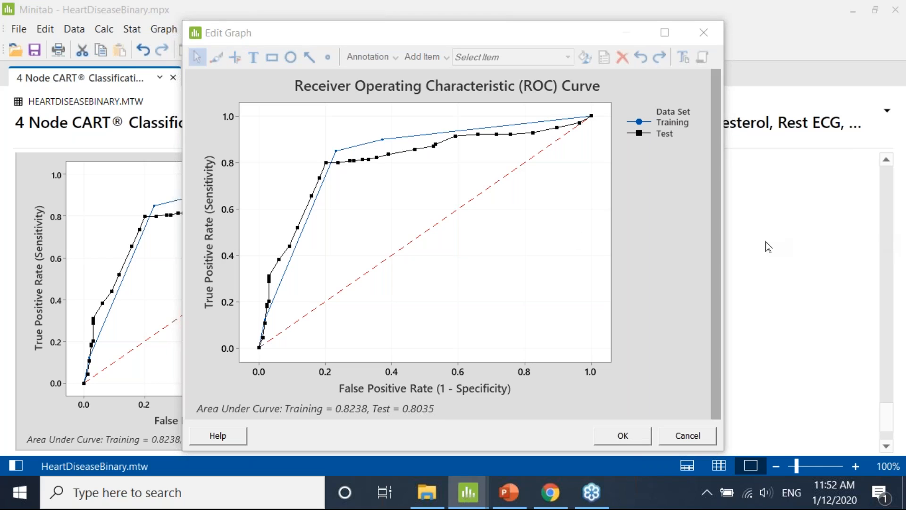
{"action": "mouse_move", "coordinate": [244, 121]}
{"action": "left_mouse_down"}
{"action": "mouse_move", "coordinate": [549, 125]}
{"action": "mouse_move", "coordinate": [532, 139]}
{"action": "left_mouse_up"}
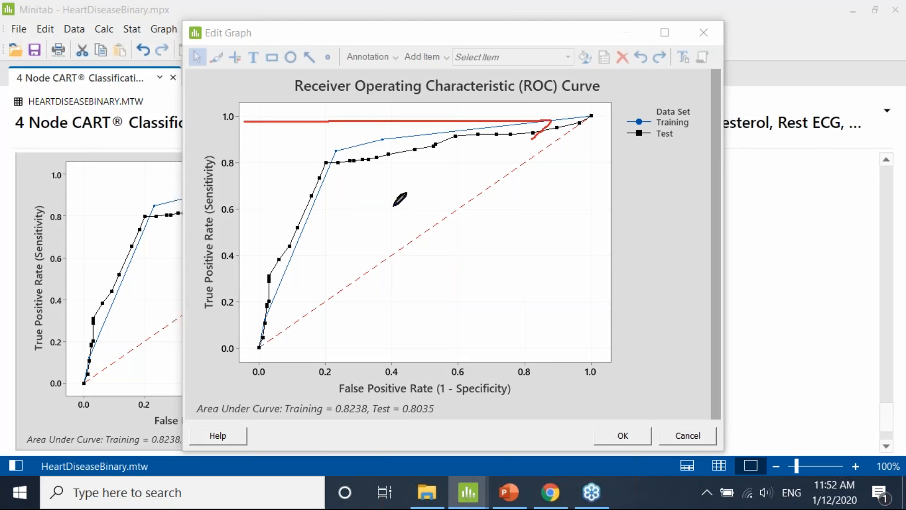
{"action": "mouse_move", "coordinate": [353, 174]}
{"action": "left_mouse_down"}
{"action": "mouse_move", "coordinate": [416, 184]}
{"action": "mouse_move", "coordinate": [349, 231]}
{"action": "mouse_move", "coordinate": [466, 305]}
{"action": "mouse_move", "coordinate": [559, 257]}
{"action": "mouse_move", "coordinate": [500, 181]}
{"action": "mouse_move", "coordinate": [366, 185]}
{"action": "mouse_move", "coordinate": [288, 305]}
{"action": "mouse_move", "coordinate": [433, 328]}
{"action": "mouse_move", "coordinate": [578, 326]}
{"action": "mouse_move", "coordinate": [550, 169]}
{"action": "left_mouse_up"}
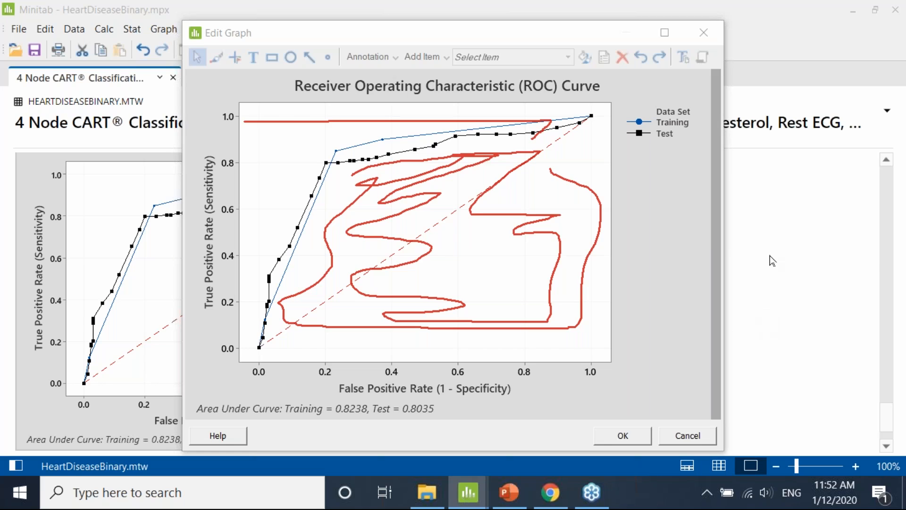
{"action": "left_click", "coordinate": [776, 313]}
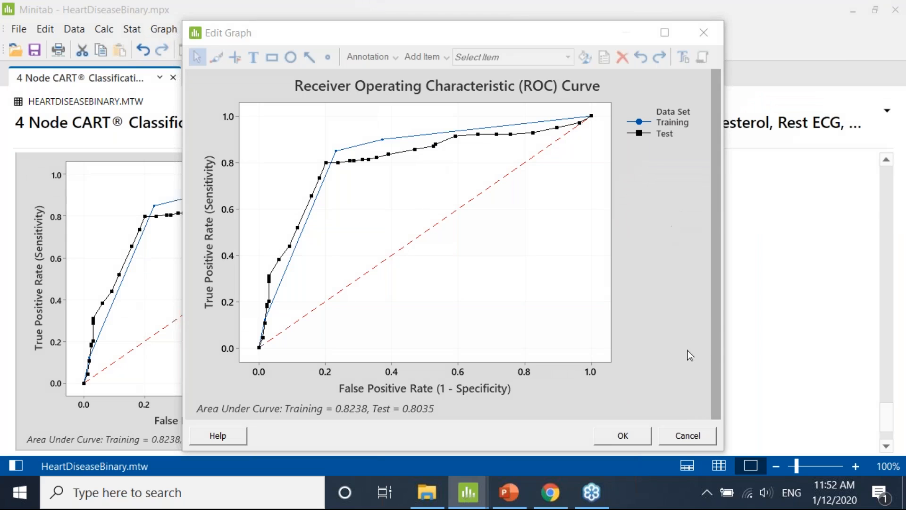
{"action": "left_click", "coordinate": [687, 435]}
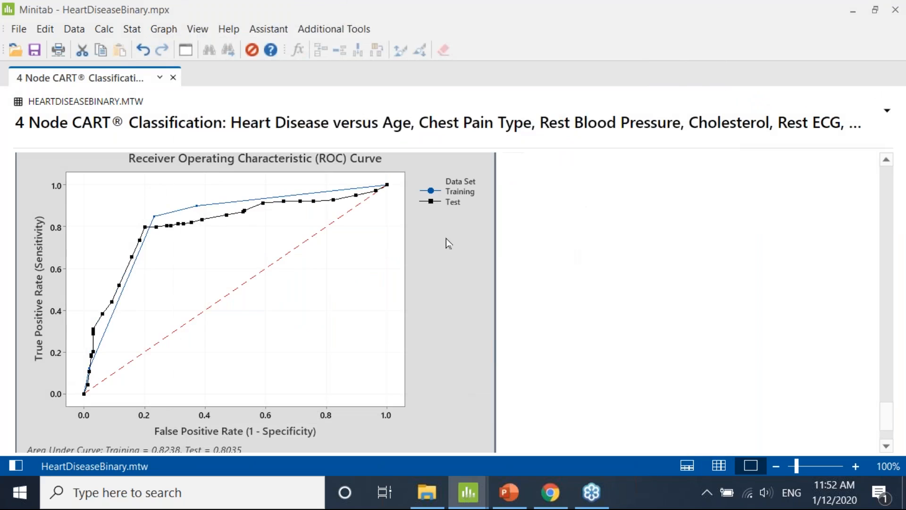
- Start a Heart Disease prediction from the 4-node tree and enter 35 for Age under columns of values
{"action": "scroll", "coordinate": [381, 265], "scroll_direction": "down", "scroll_amount": 1}
{"action": "scroll", "coordinate": [383, 267], "scroll_direction": "down", "scroll_amount": 2}
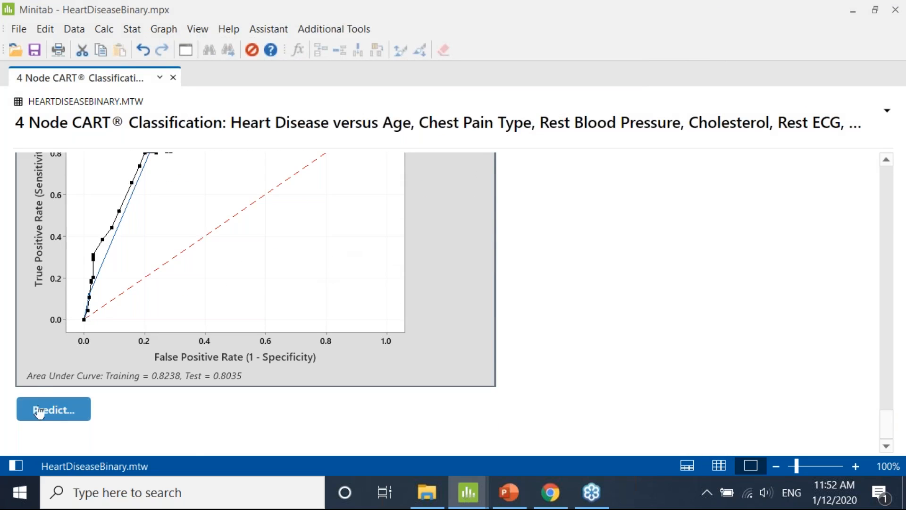
{"action": "left_click", "coordinate": [75, 412]}
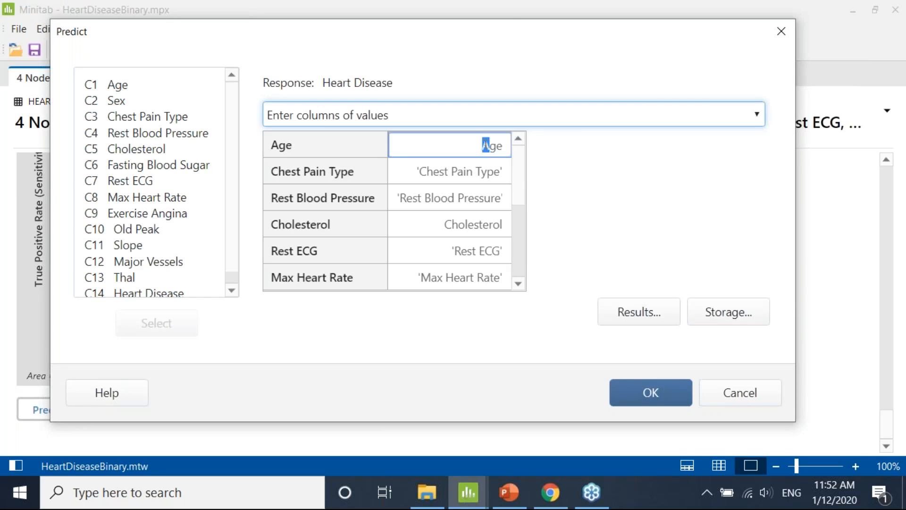
{"action": "left_click", "coordinate": [486, 144]}
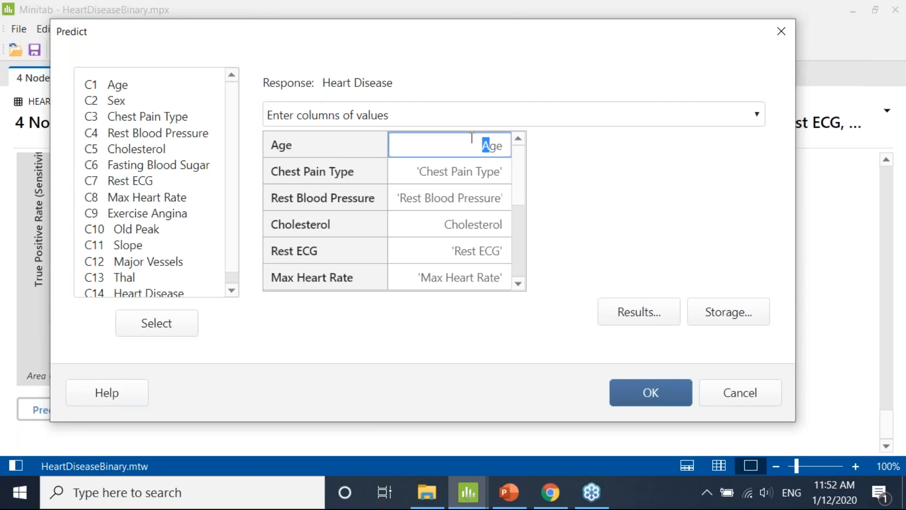
{"action": "type", "text": "35"}
{"action": "key", "text": "Return"}
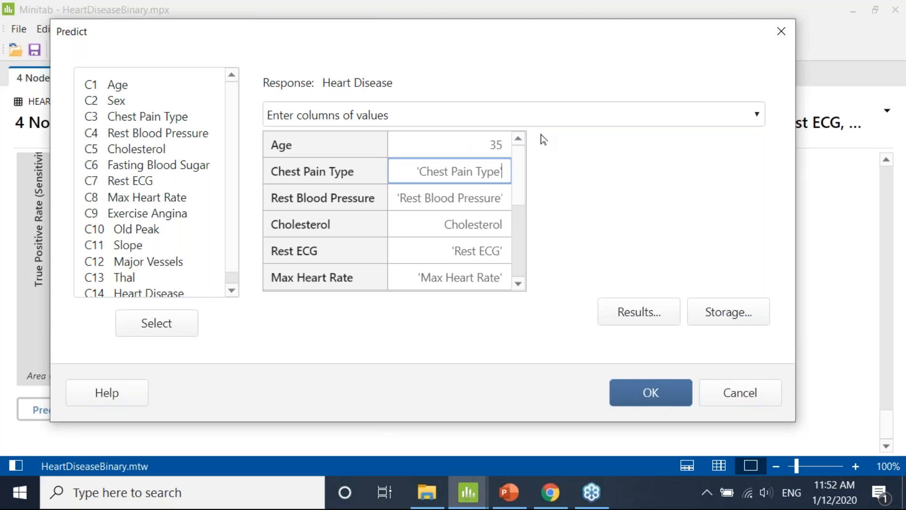
- Set Chest Pain Type to 140 and Rest Blood Pressure to 233, and try to run the prediction
{"action": "key", "text": "BackSpace"}
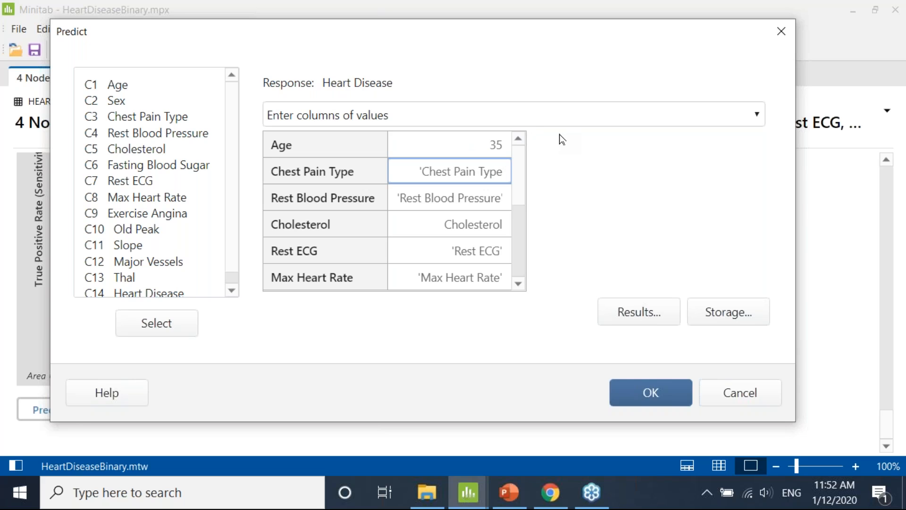
{"action": "left_click", "coordinate": [428, 173]}
{"action": "key", "text": "BackSpace"}
{"action": "type", "text": "140"}
{"action": "left_click", "coordinate": [431, 198]}
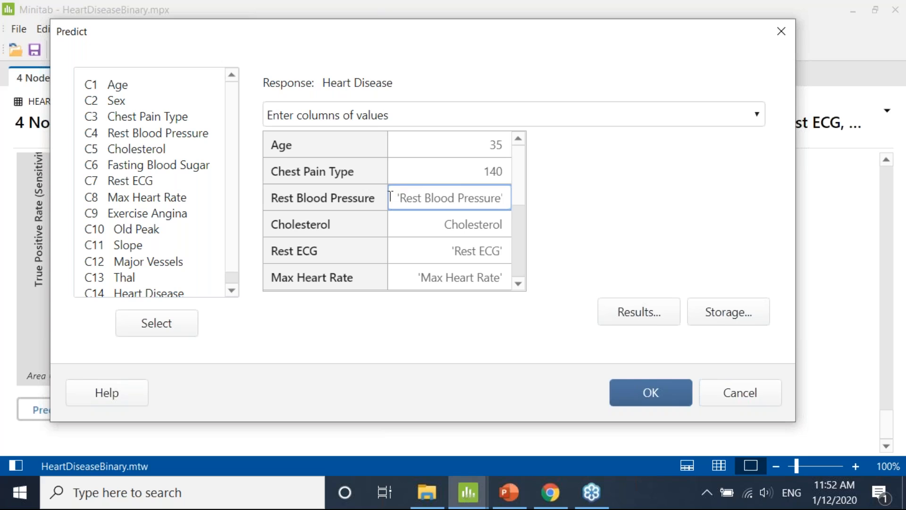
{"action": "left_click_drag", "start_coordinate": [392, 195], "coordinate": [555, 205]}
{"action": "type", "text": "233"}
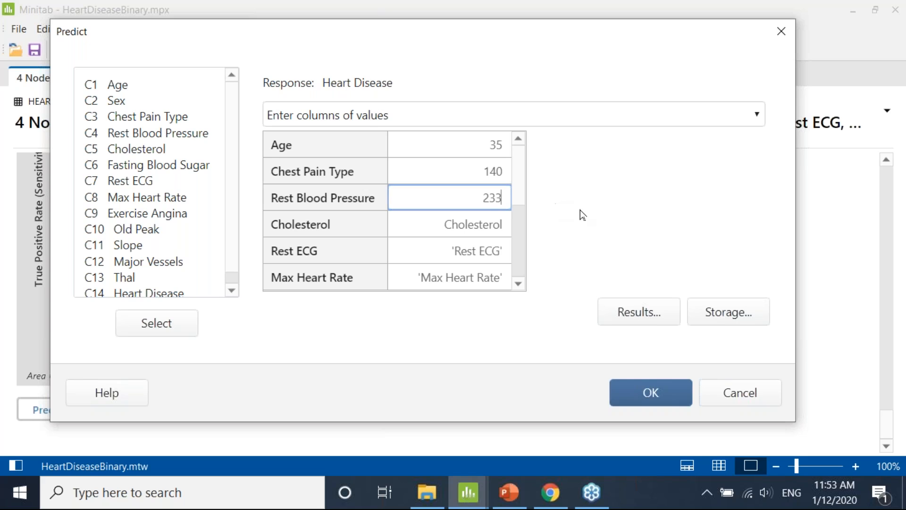
{"action": "key", "text": "Return"}
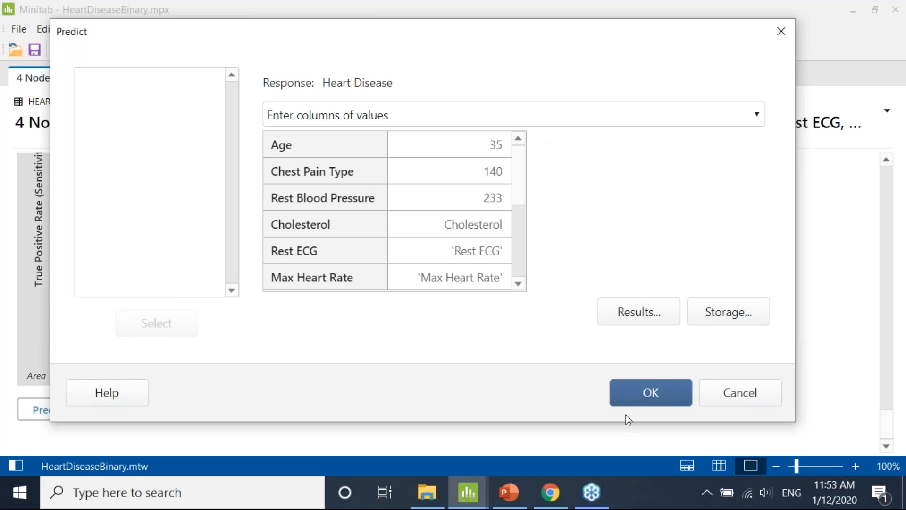
{"action": "left_click", "coordinate": [651, 397]}
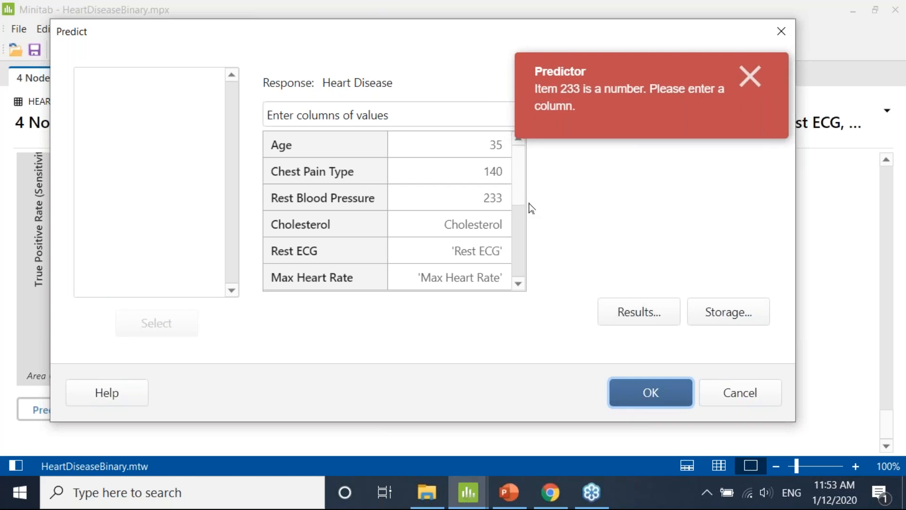
{"action": "left_click", "coordinate": [764, 75]}
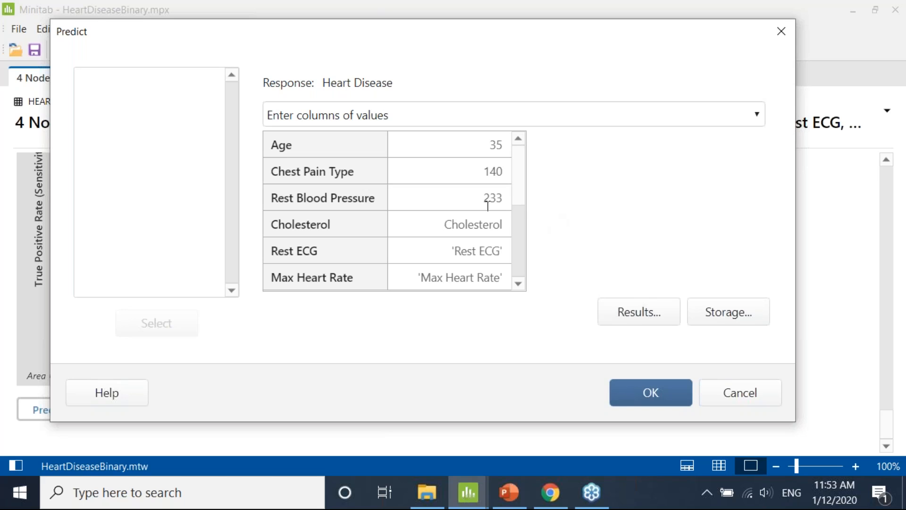
- Clear the Rest Blood Pressure entry and set Cholesterol to 233 in the prediction inputs
{"action": "left_click", "coordinate": [471, 205]}
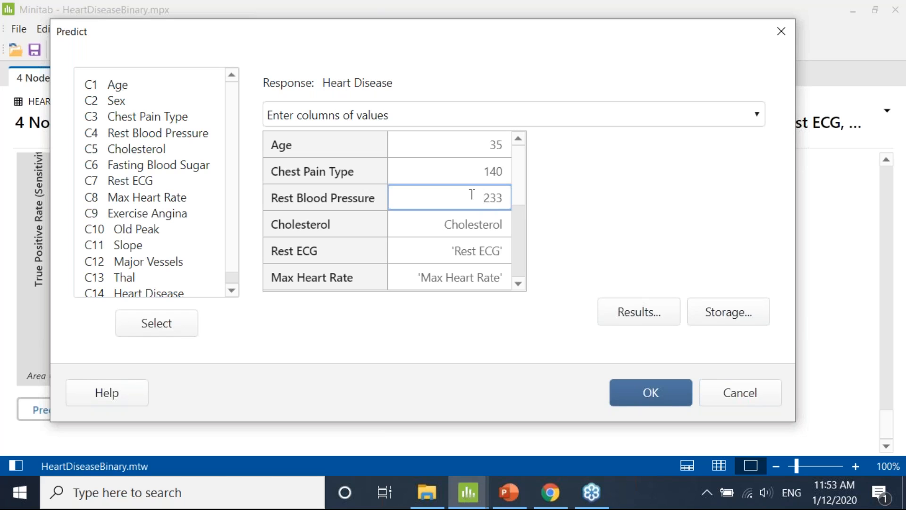
{"action": "double_click", "coordinate": [472, 198]}
{"action": "key", "text": "BackSpace"}
{"action": "left_click", "coordinate": [464, 225]}
{"action": "left_click_drag", "start_coordinate": [439, 227], "coordinate": [556, 228]}
{"action": "type", "text": "233"}
{"action": "key", "text": "Return"}
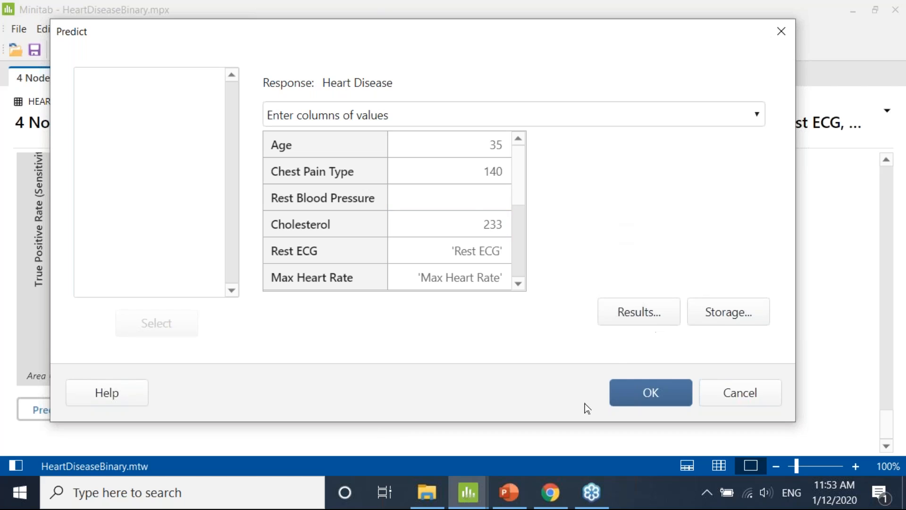
- Clear the Chest Pain Type entry and try to run the prediction again
{"action": "left_click", "coordinate": [474, 175]}
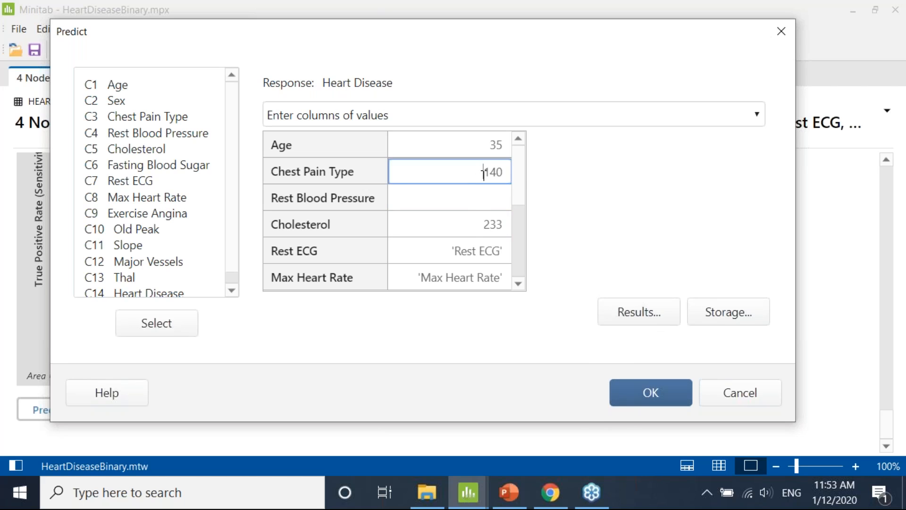
{"action": "left_click_drag", "start_coordinate": [480, 174], "coordinate": [529, 180]}
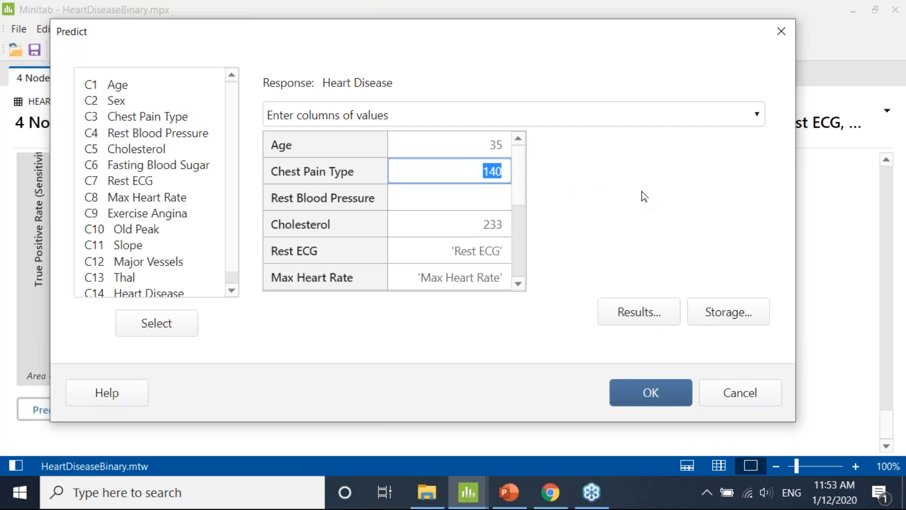
{"action": "key", "text": "BackSpace"}
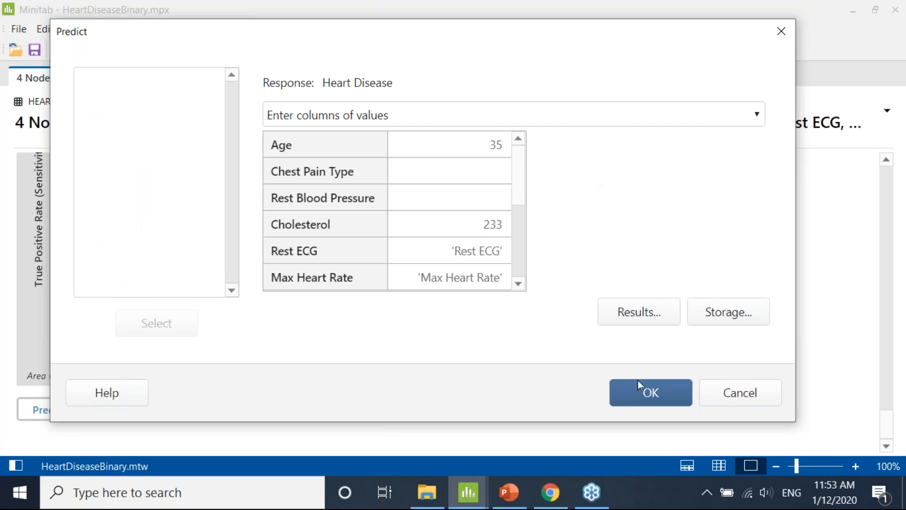
{"action": "left_click", "coordinate": [629, 397]}
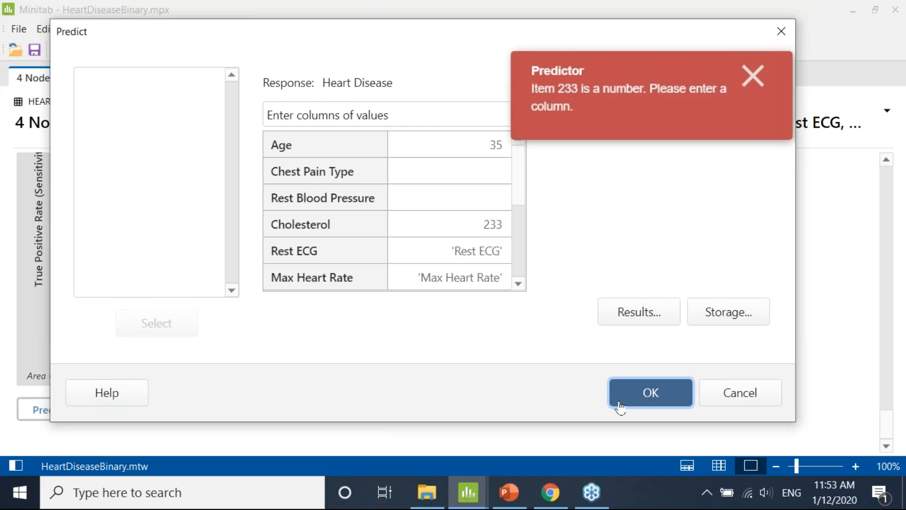
{"action": "left_click", "coordinate": [753, 76]}
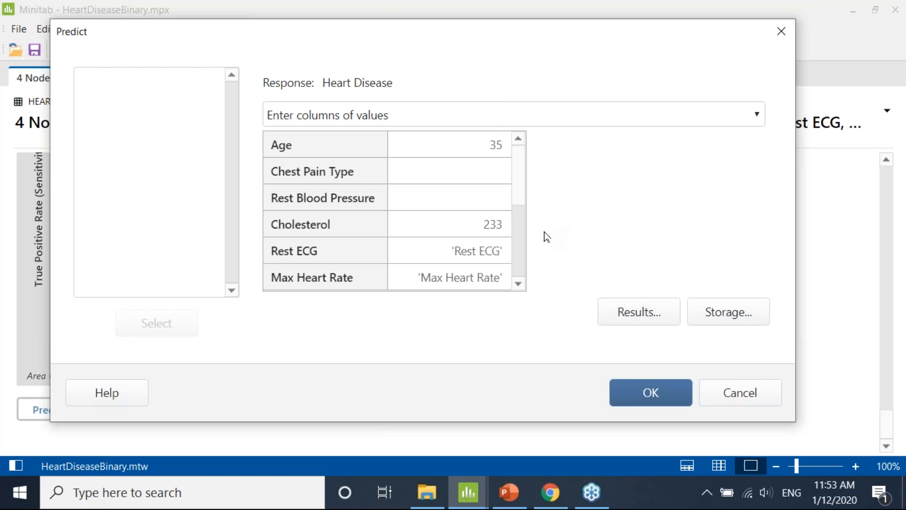
- Clear the Cholesterol entry, retry the prediction with only Age changed, and cancel the prediction setup
{"action": "left_click", "coordinate": [458, 219]}
{"action": "double_click", "coordinate": [458, 219]}
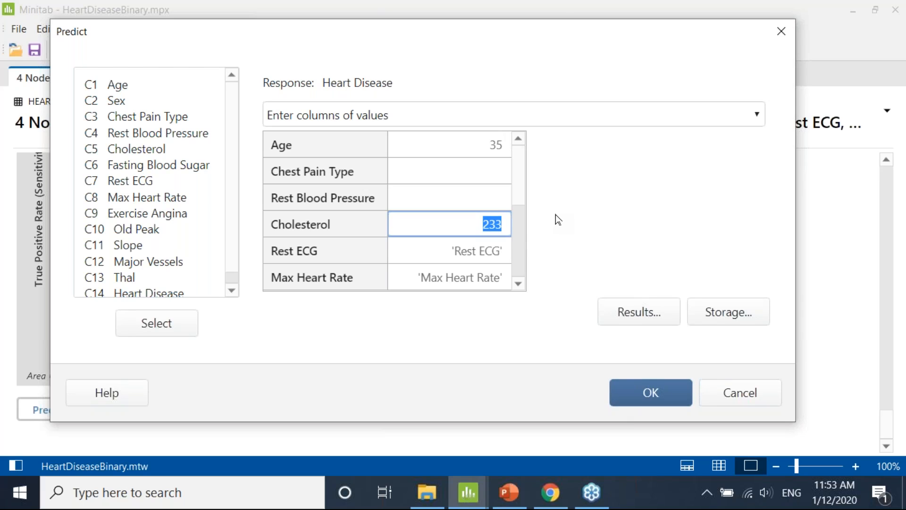
{"action": "key", "text": "BackSpace"}
{"action": "left_click", "coordinate": [656, 391]}
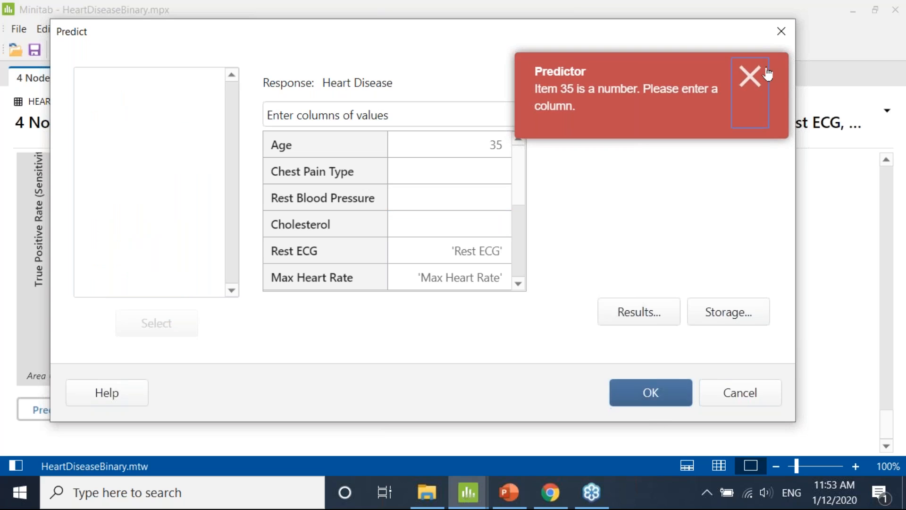
{"action": "left_click", "coordinate": [768, 73]}
{"action": "left_click", "coordinate": [743, 396]}
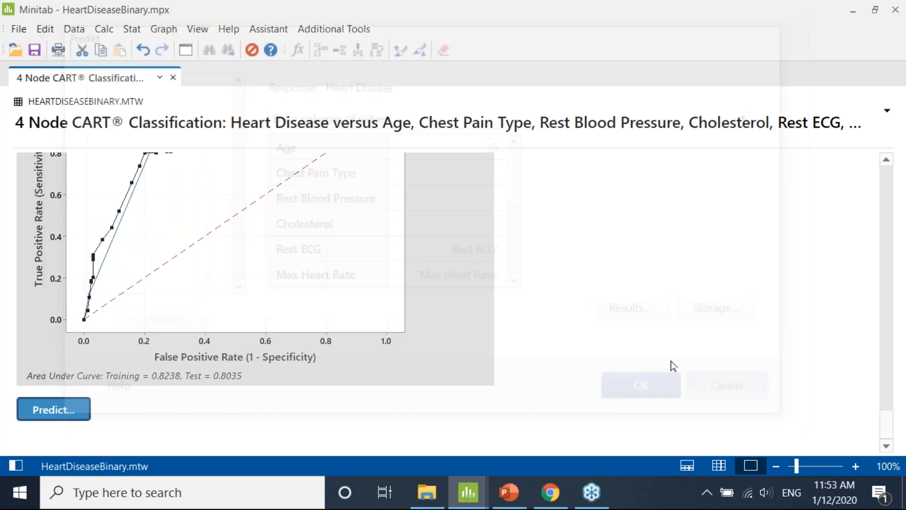
- Predict Heart Disease from individual values with Age set to 35 and all other predictors left blank
{"action": "left_click", "coordinate": [87, 402]}
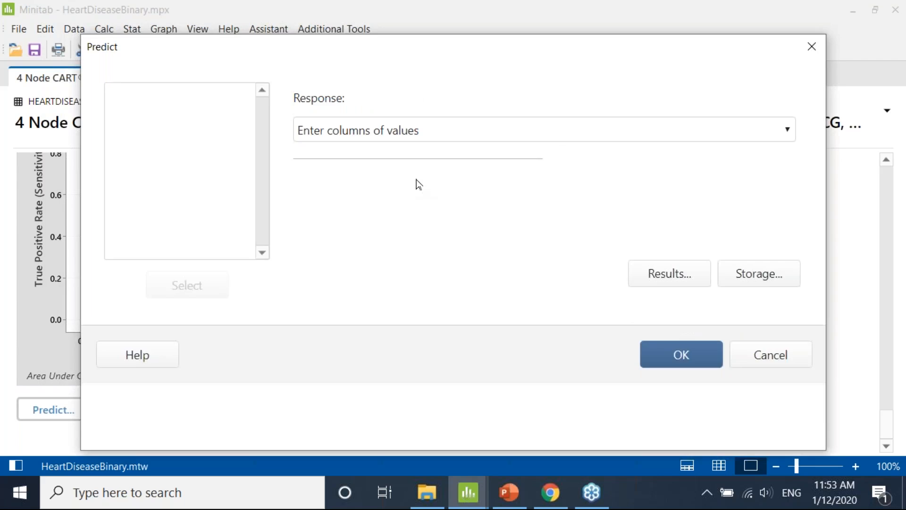
{"action": "left_click", "coordinate": [449, 133]}
{"action": "left_click", "coordinate": [458, 172]}
{"action": "left_click", "coordinate": [446, 157]}
{"action": "type", "text": "35"}
{"action": "left_click", "coordinate": [461, 182]}
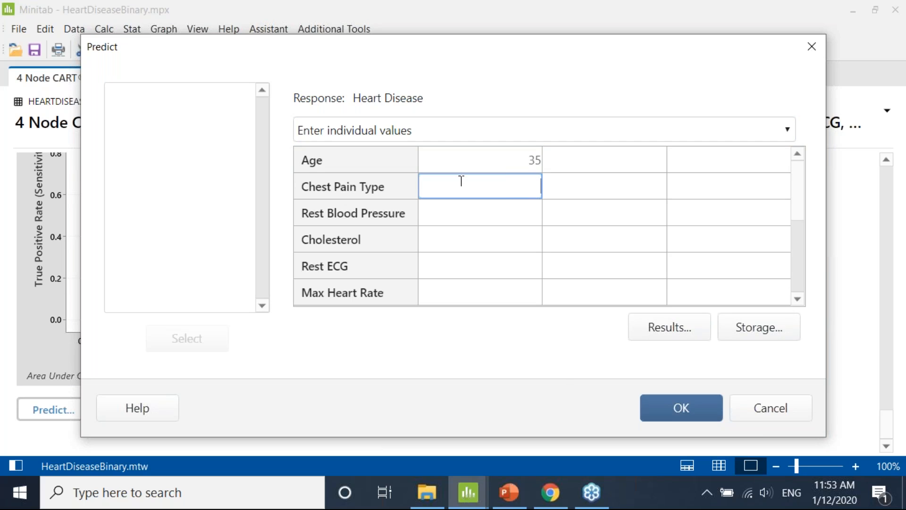
{"action": "left_click", "coordinate": [680, 410]}
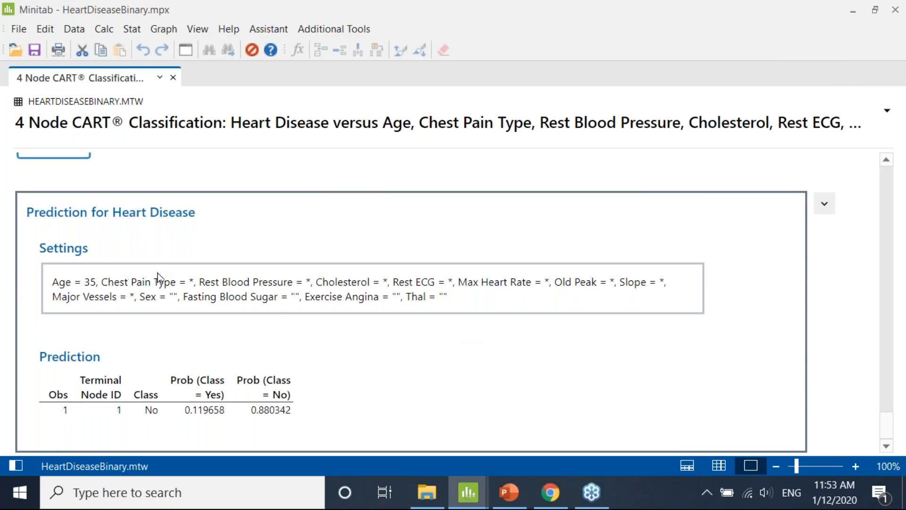
- Review the response and predictors in the CART Classification setup and close it without changes
{"action": "left_click", "coordinate": [186, 50]}
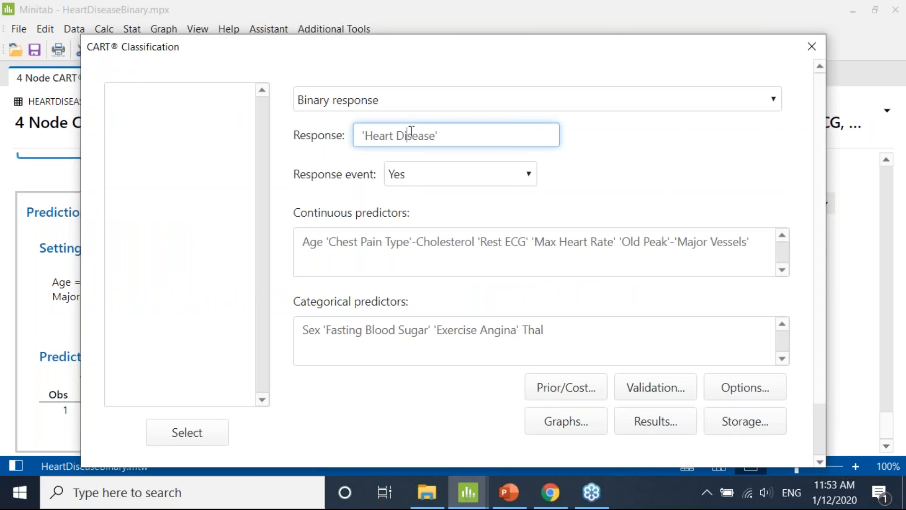
{"action": "left_click", "coordinate": [812, 47]}
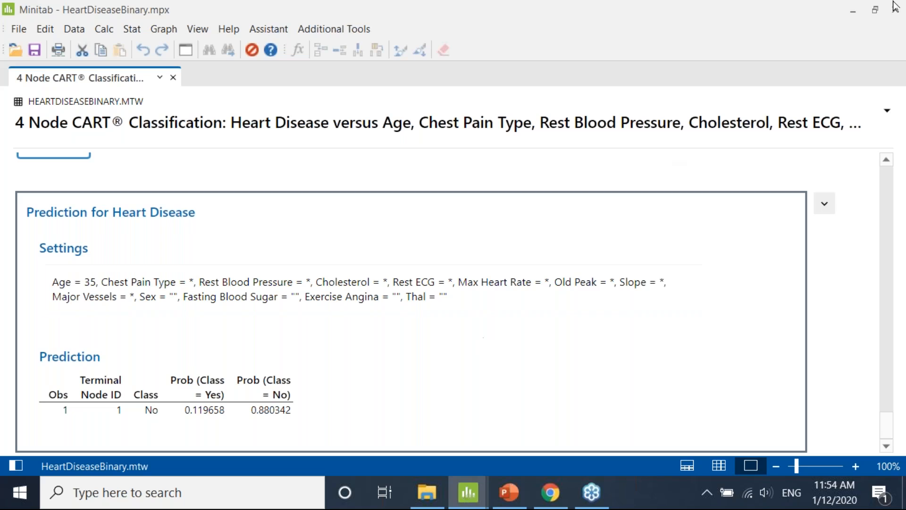
{"action": "left_click", "coordinate": [903, 57]}
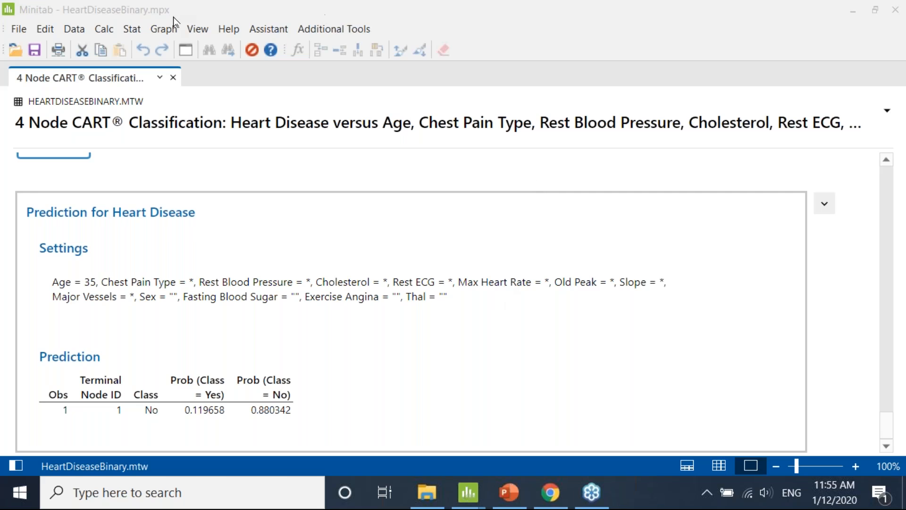
- View the installed product version in the About Minitab information
{"action": "left_click", "coordinate": [229, 32]}
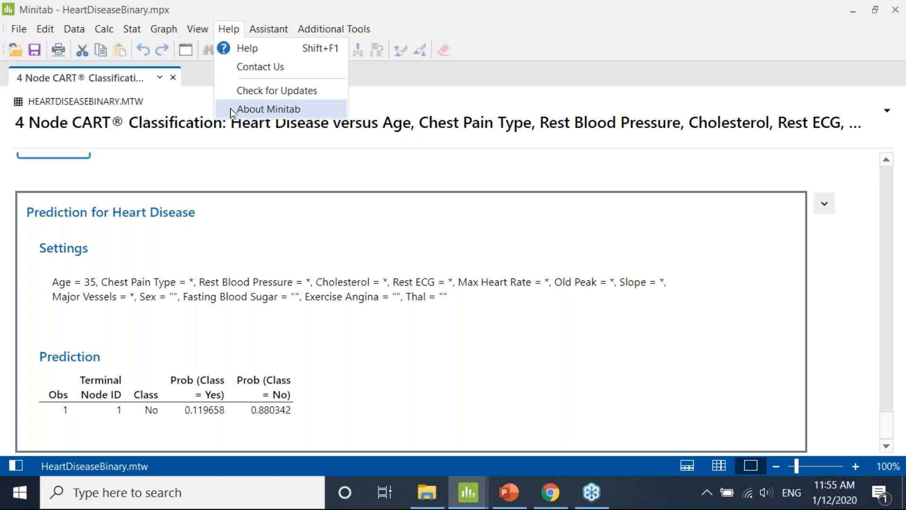
{"action": "left_click", "coordinate": [236, 109]}
{"action": "left_click_drag", "start_coordinate": [401, 95], "coordinate": [189, 55]}
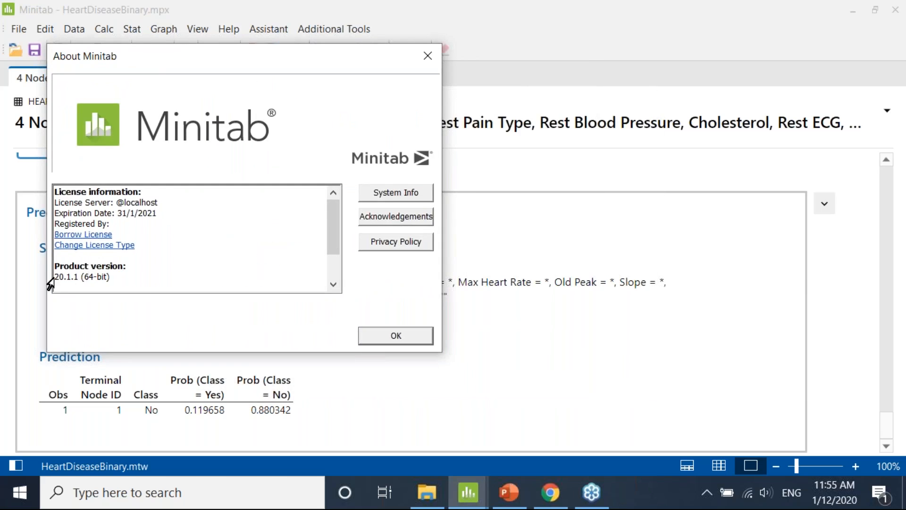
- Check the product version line in the About Minitab information and close the dialog
{"action": "left_click_drag", "start_coordinate": [51, 282], "coordinate": [63, 287]}
{"action": "left_click", "coordinate": [363, 339]}
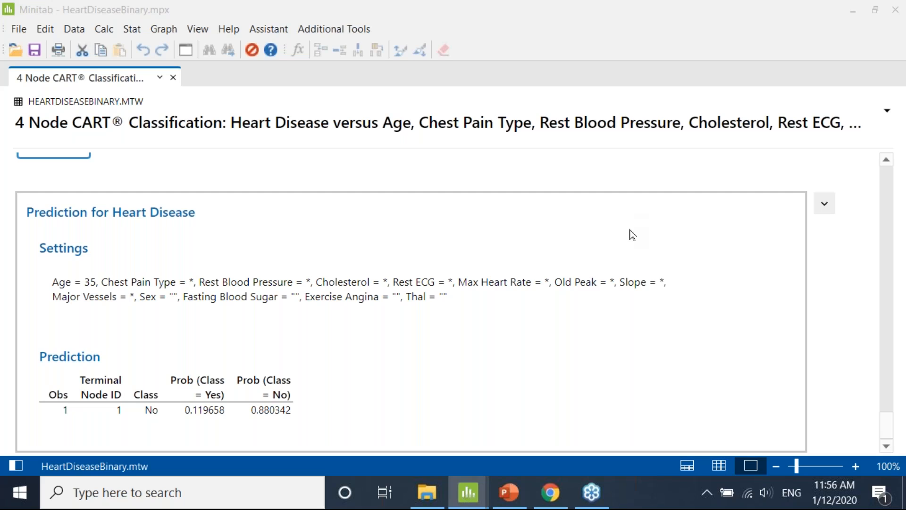
{"action": "left_click", "coordinate": [713, 232]}
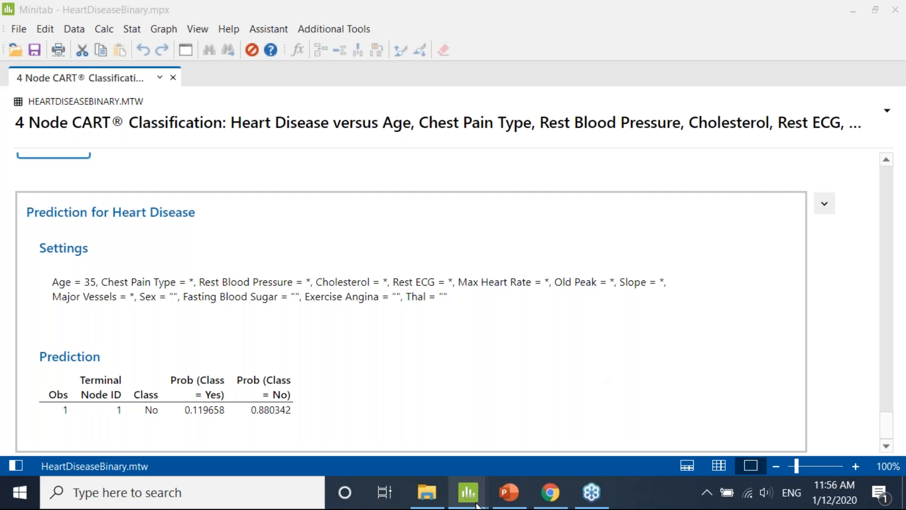
- Switch to the Minitab 20 rev presentation in PowerPoint and start the slide show from slide 68, To Try or Buy Minitab 20
{"action": "left_click", "coordinate": [509, 492]}
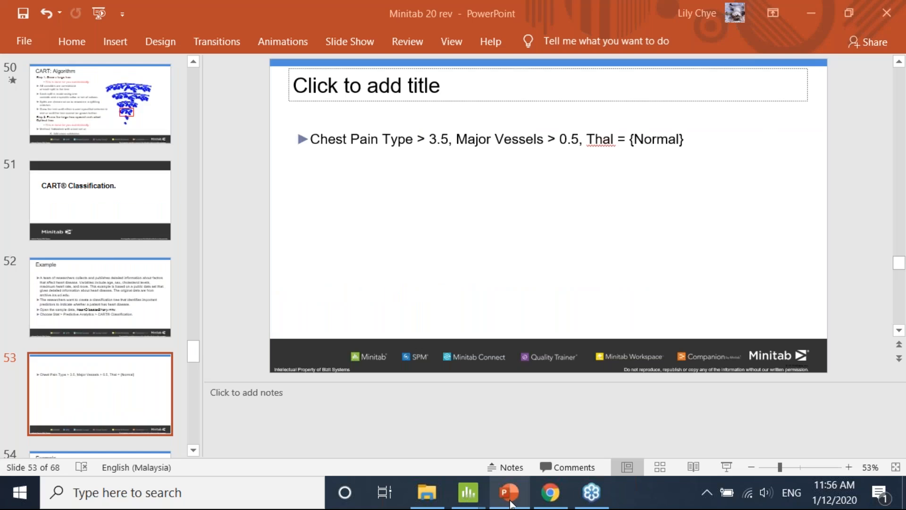
{"action": "scroll", "coordinate": [75, 293], "scroll_direction": "down", "scroll_amount": 10}
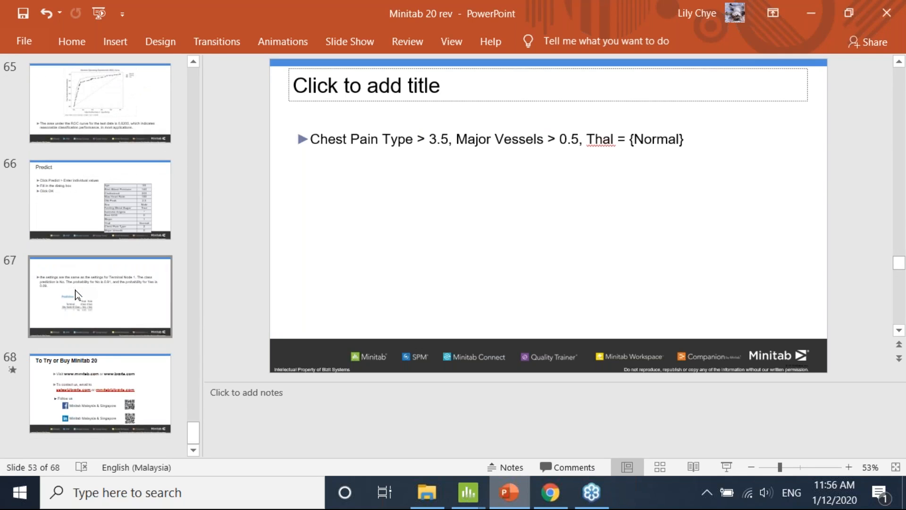
{"action": "left_click", "coordinate": [95, 373]}
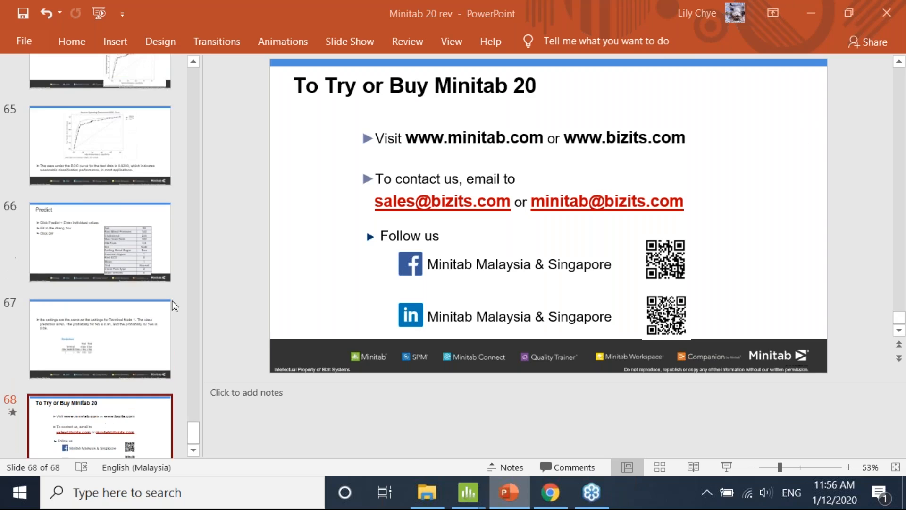
{"action": "key", "text": "shift+F5"}
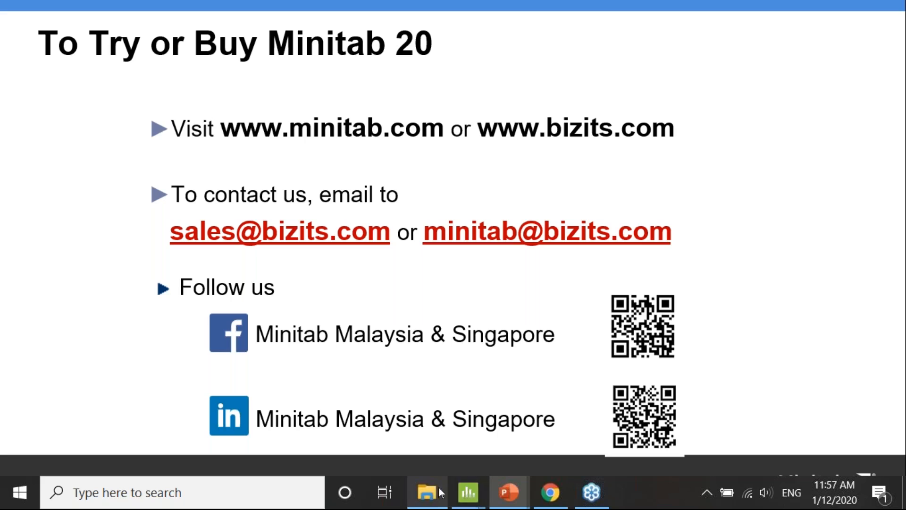
- Switch to Chrome and search Google for "minitab download" in a new tab
{"action": "left_click", "coordinate": [550, 493]}
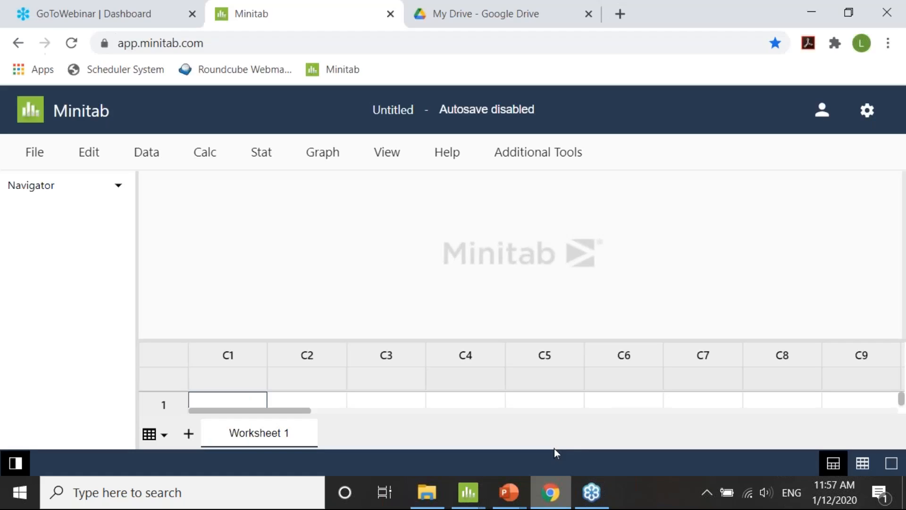
{"action": "left_click", "coordinate": [621, 13]}
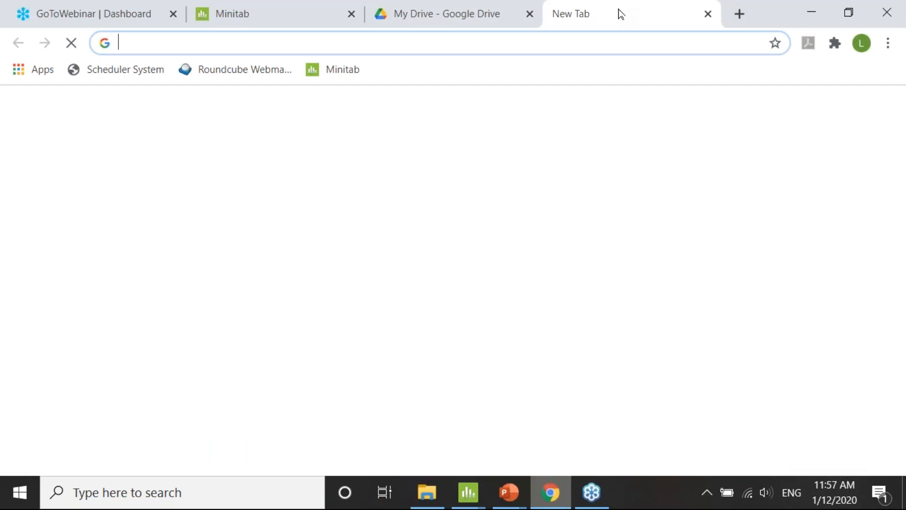
{"action": "type", "text": "minita"}
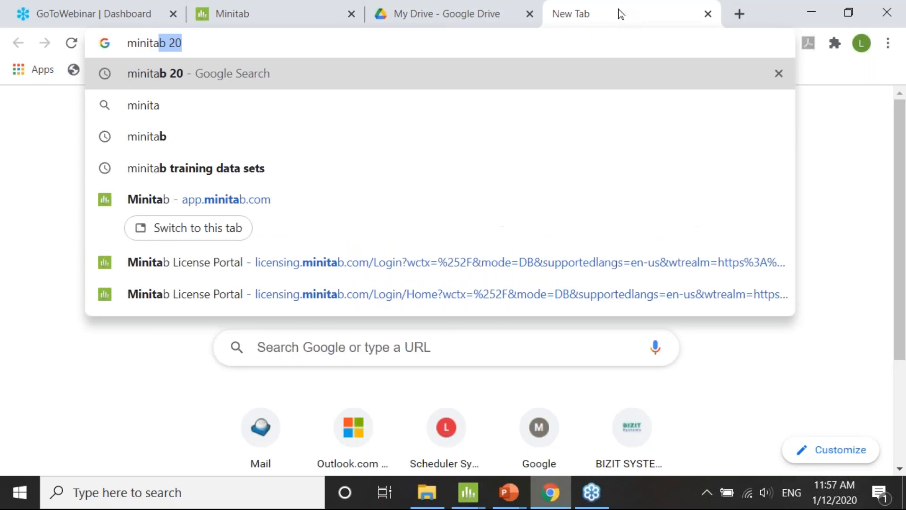
{"action": "type", "text": "b"}
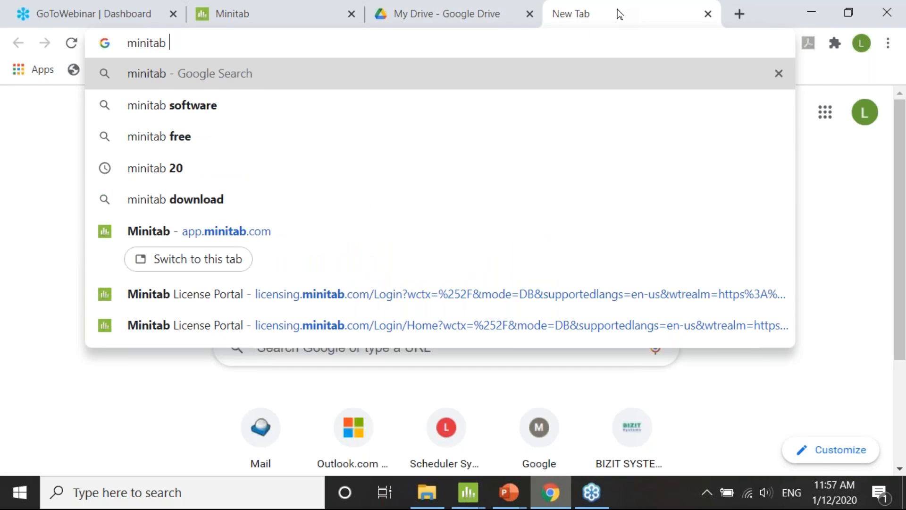
{"action": "left_click", "coordinate": [183, 206]}
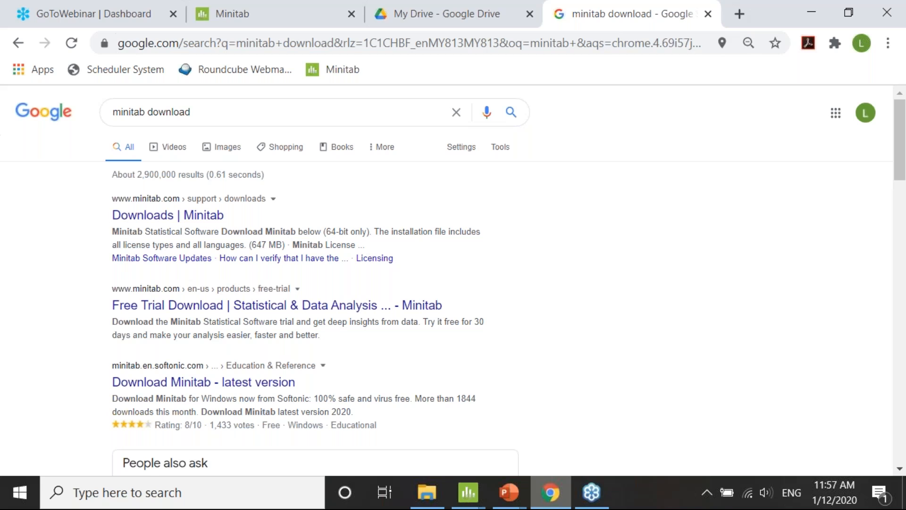
- Switch back to the running PowerPoint slide show with the To Try or Buy Minitab 20 slide
{"action": "left_click", "coordinate": [509, 492]}
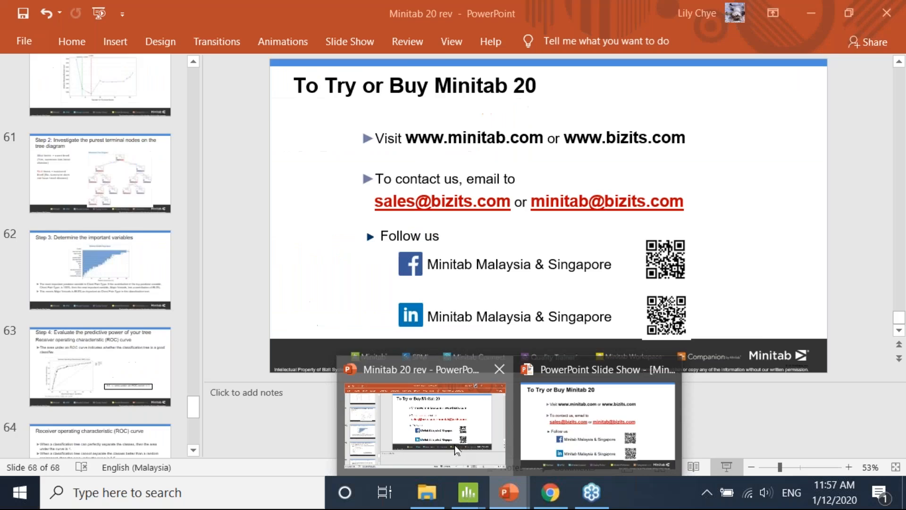
{"action": "left_click", "coordinate": [559, 438]}
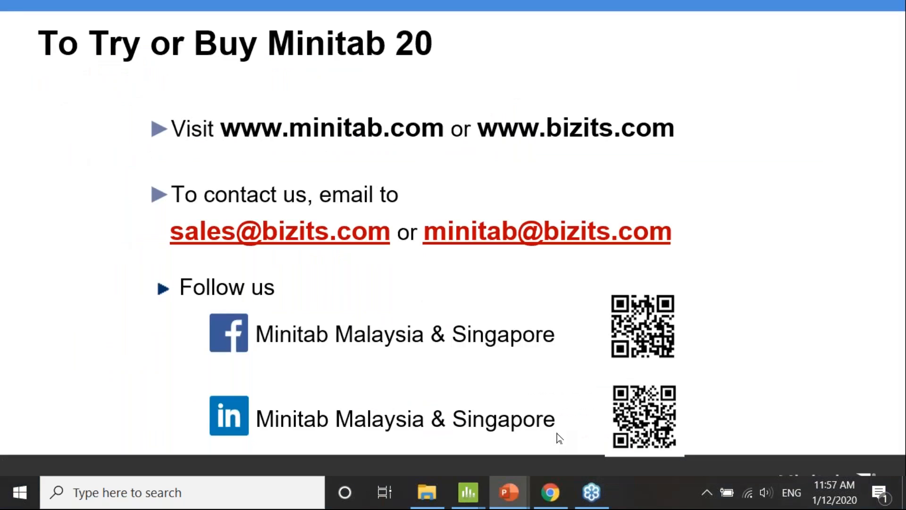